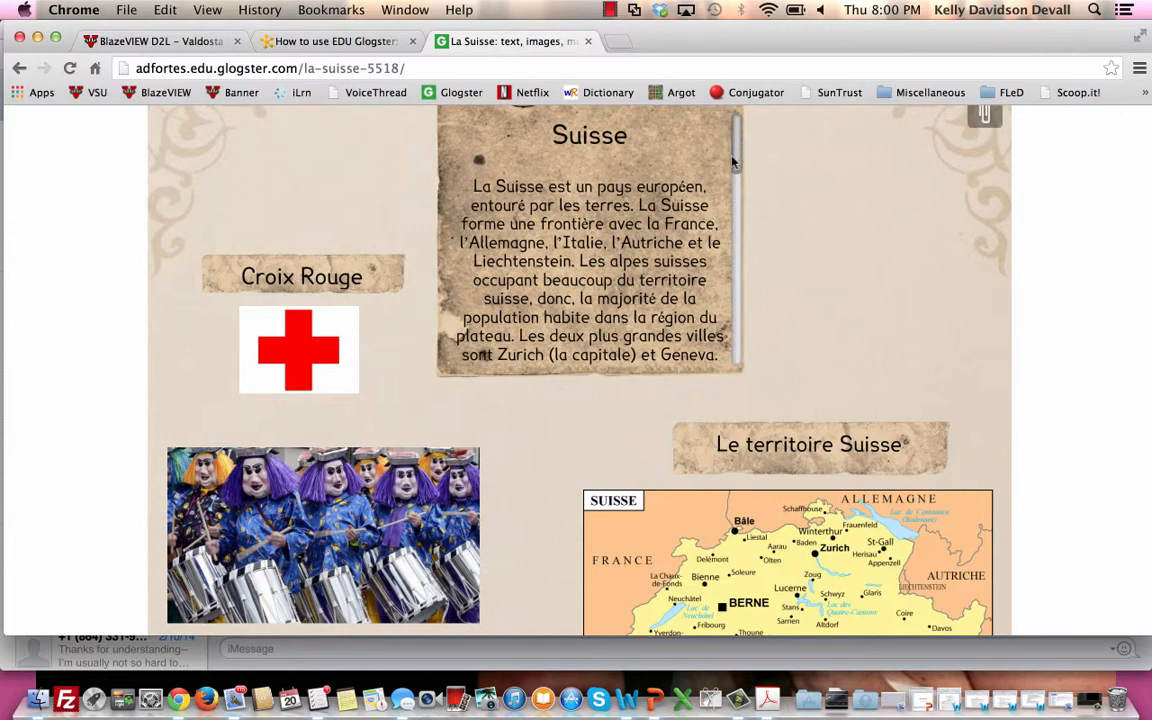
Read the Suisse text box on the La Suisse glog through to its last paragraph and return to its beginning.
drag(736, 150, 720, 348)
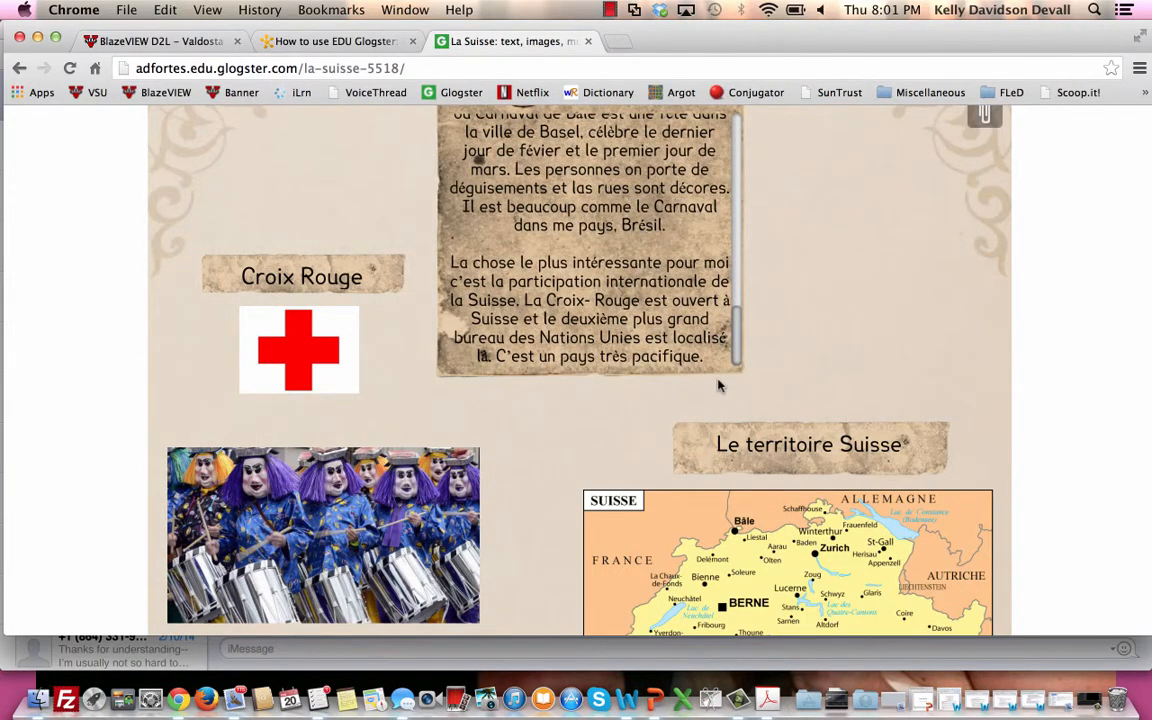
scroll(630, 200, up, 10)
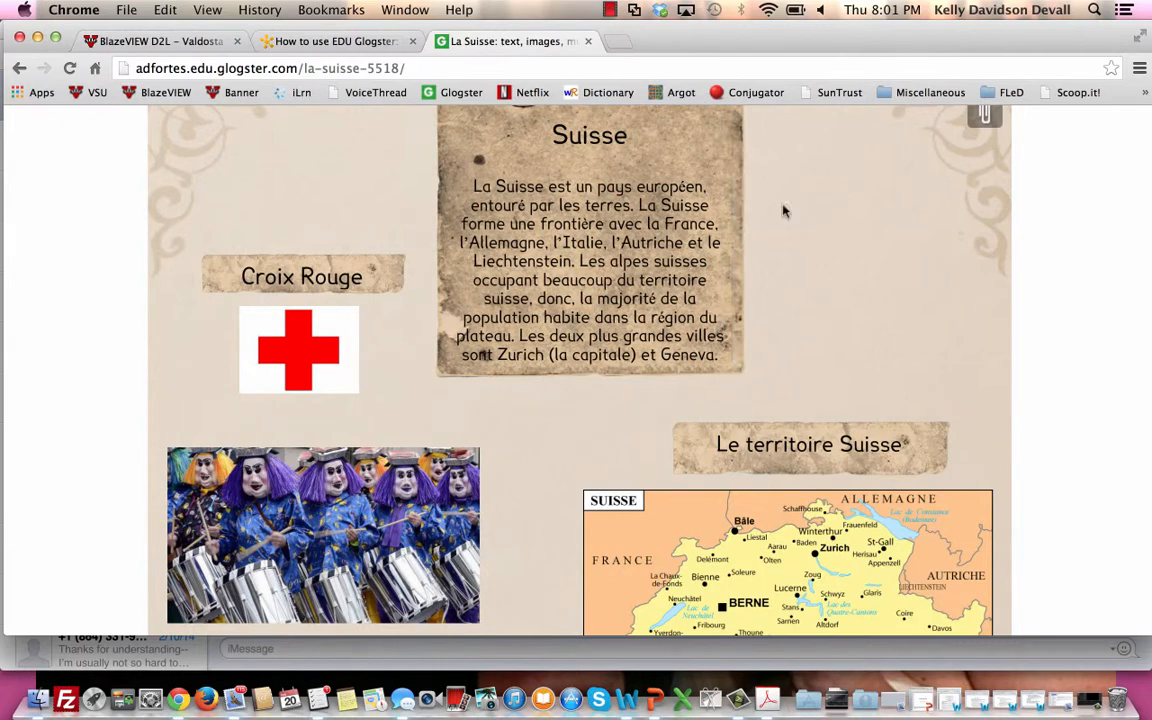
mouse_move(736, 157)
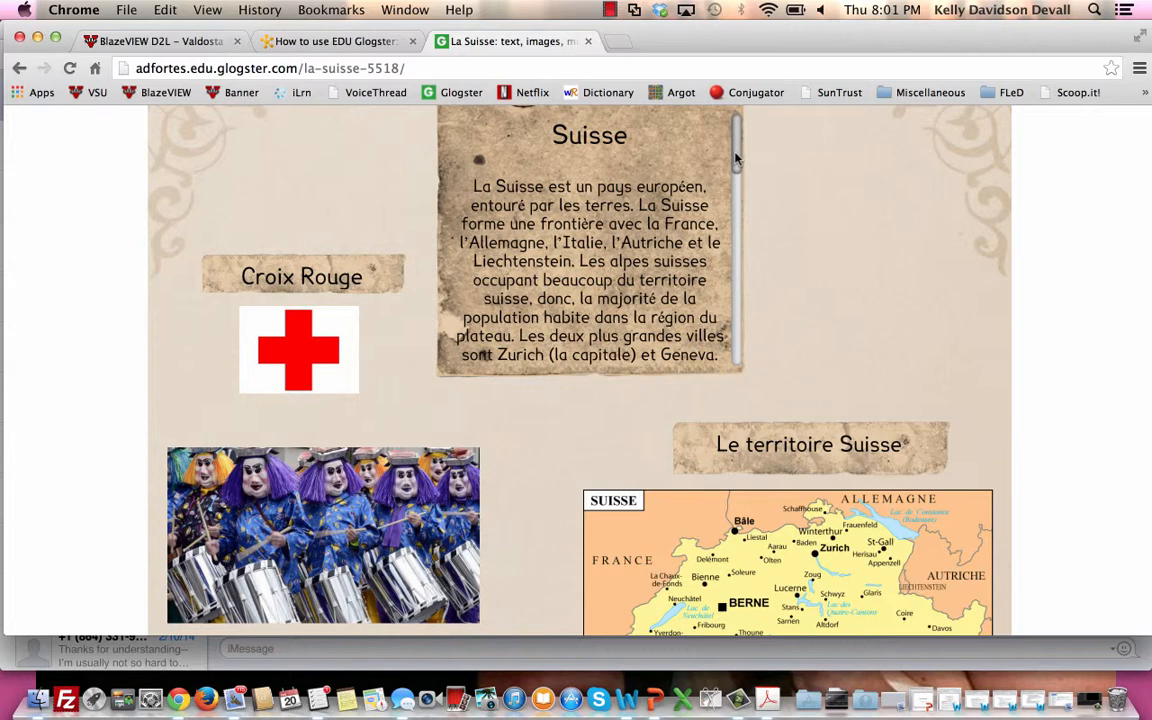
click(385, 48)
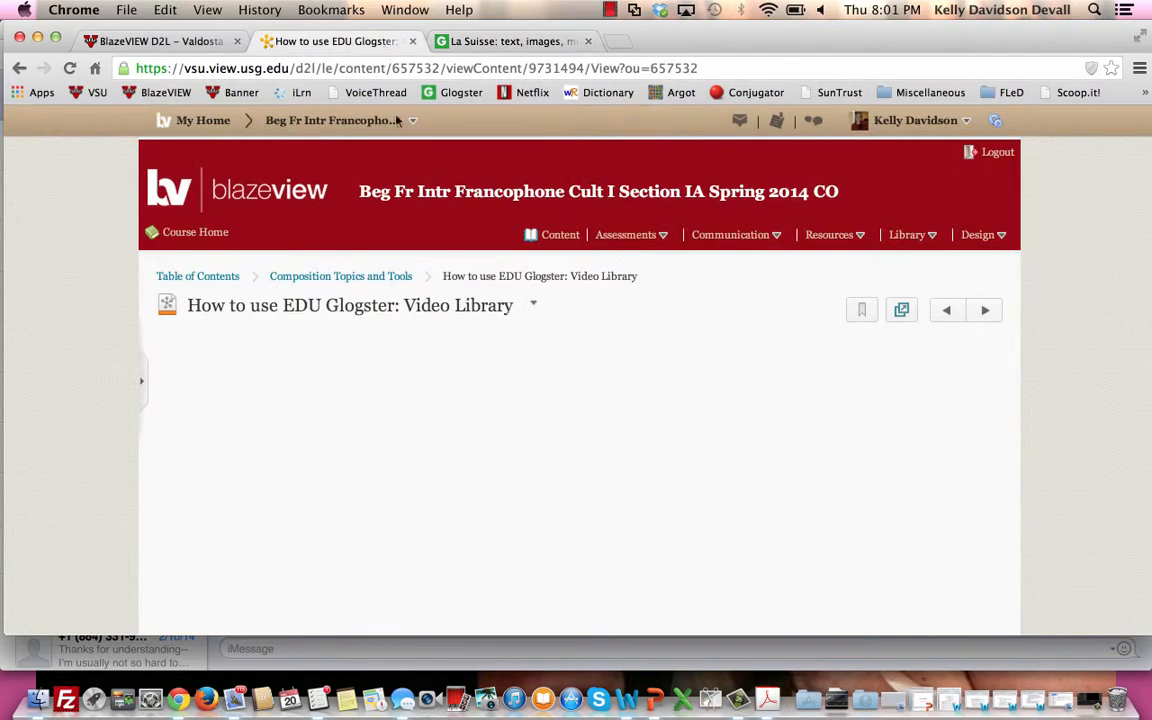
click(558, 43)
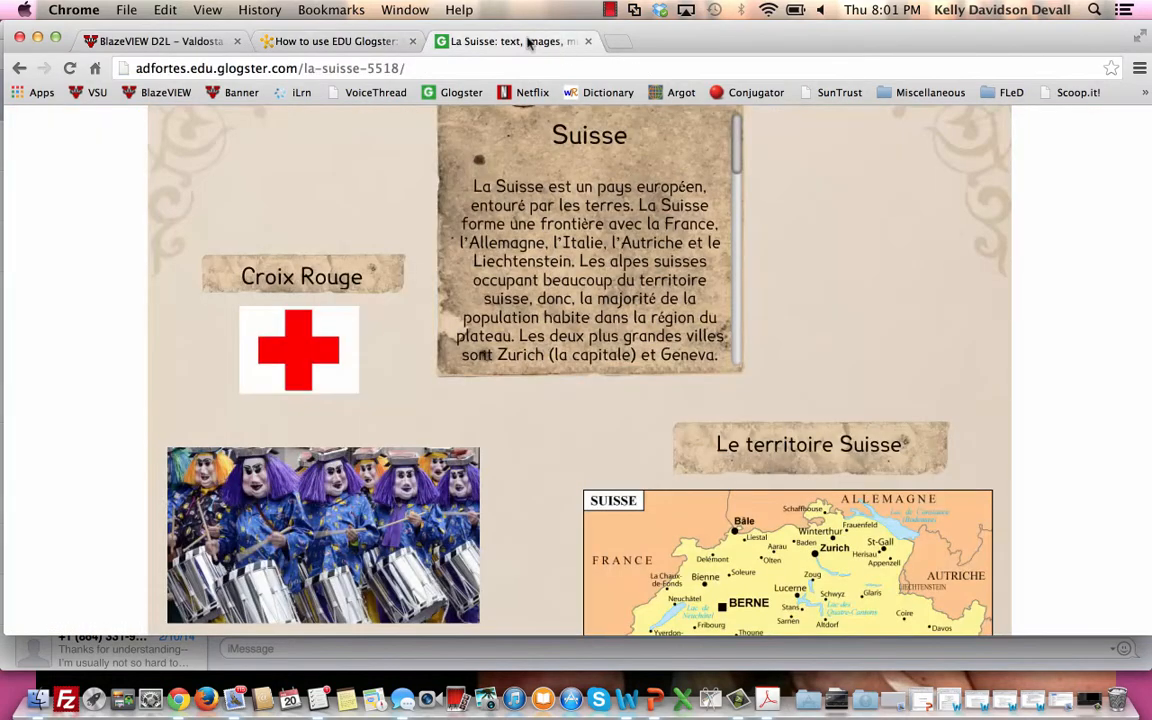
Go back to the "Composition 1: Explorons le monde francophone" glog and look over its pictures of French-speaking places.
click(19, 68)
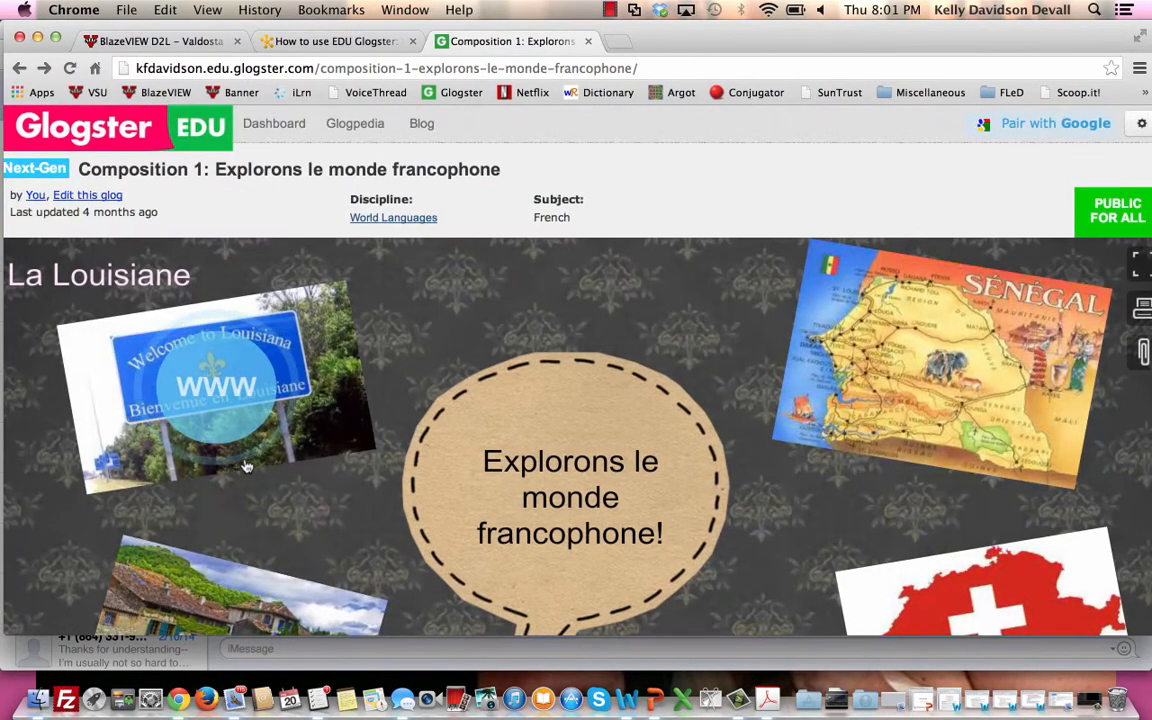
scroll(246, 465, down, 1)
scroll(246, 464, up, 2)
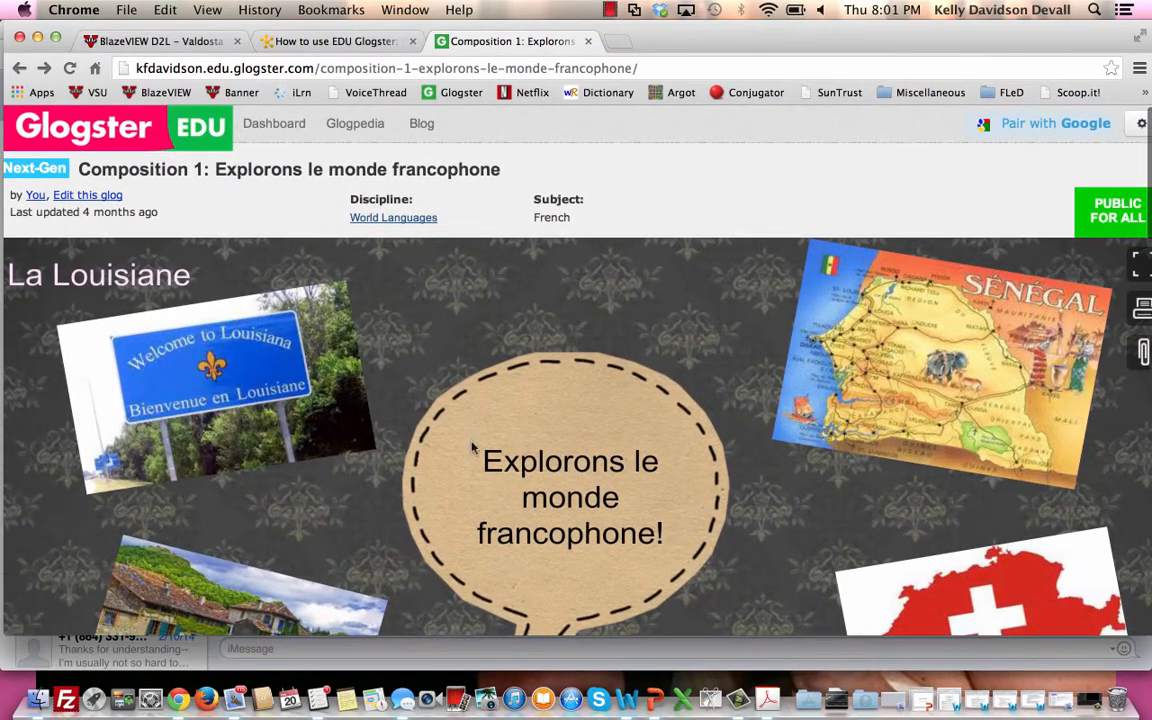
scroll(687, 450, down, 5)
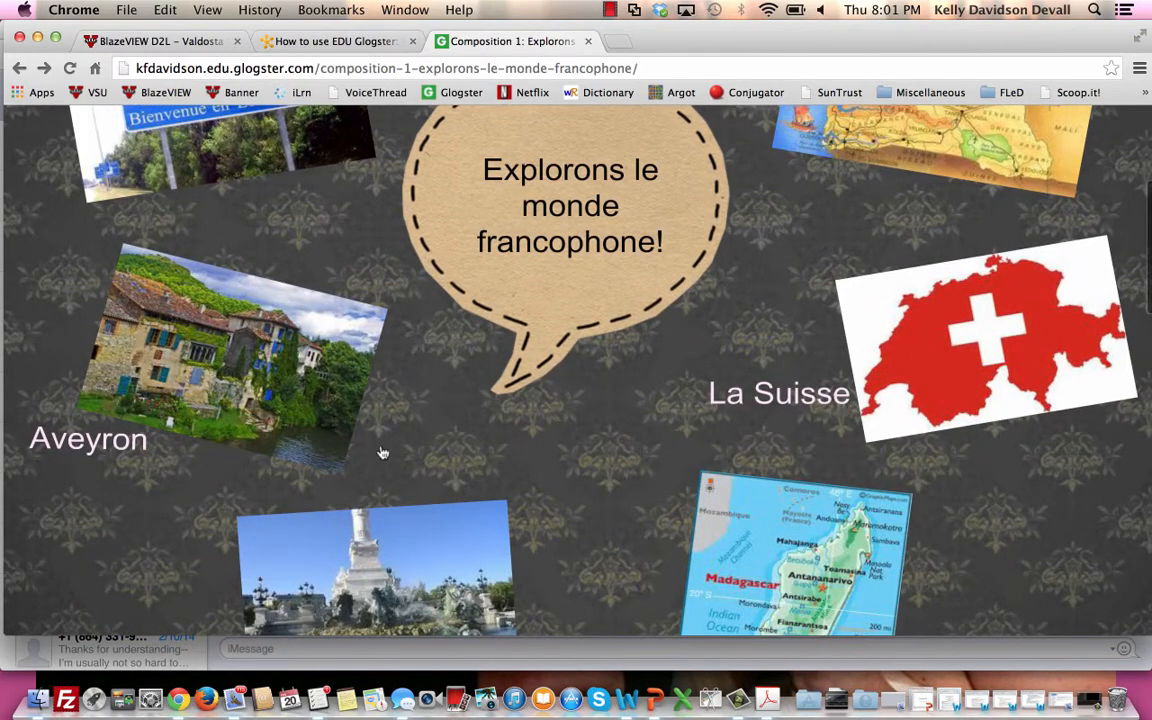
scroll(690, 467, up, 5)
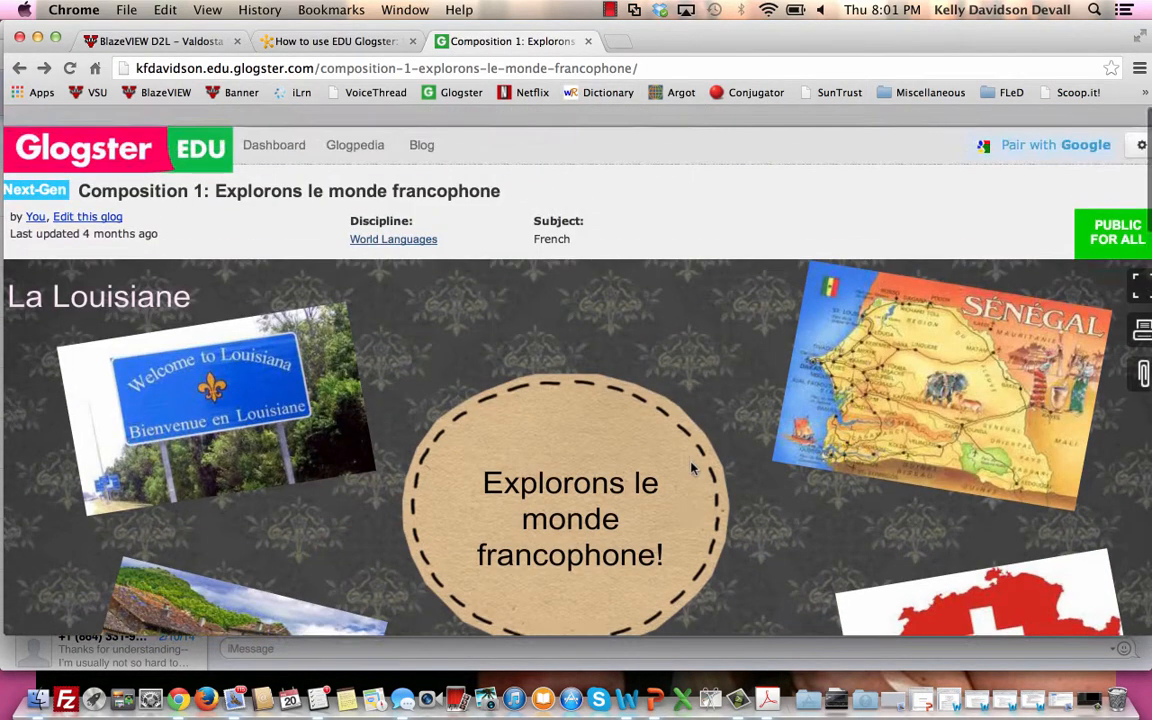
Open the 1001 C Composition 1 presentation from the dashboard's list of presentations.
click(274, 127)
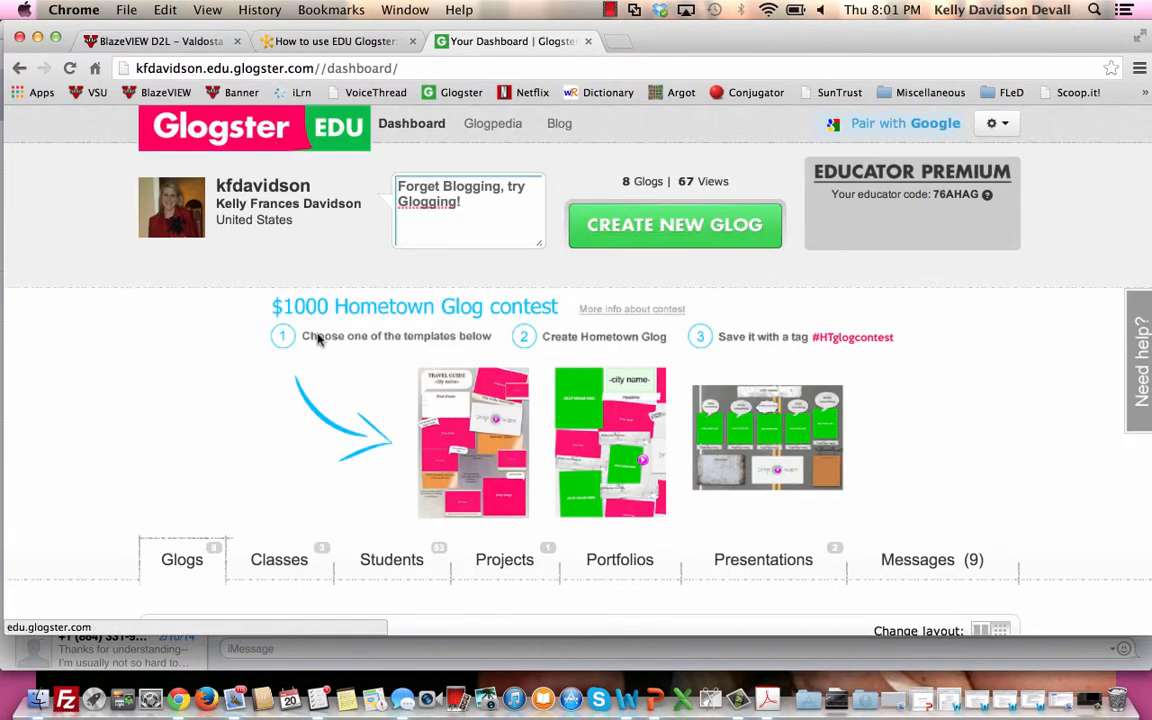
scroll(318, 328, down, 3)
click(744, 421)
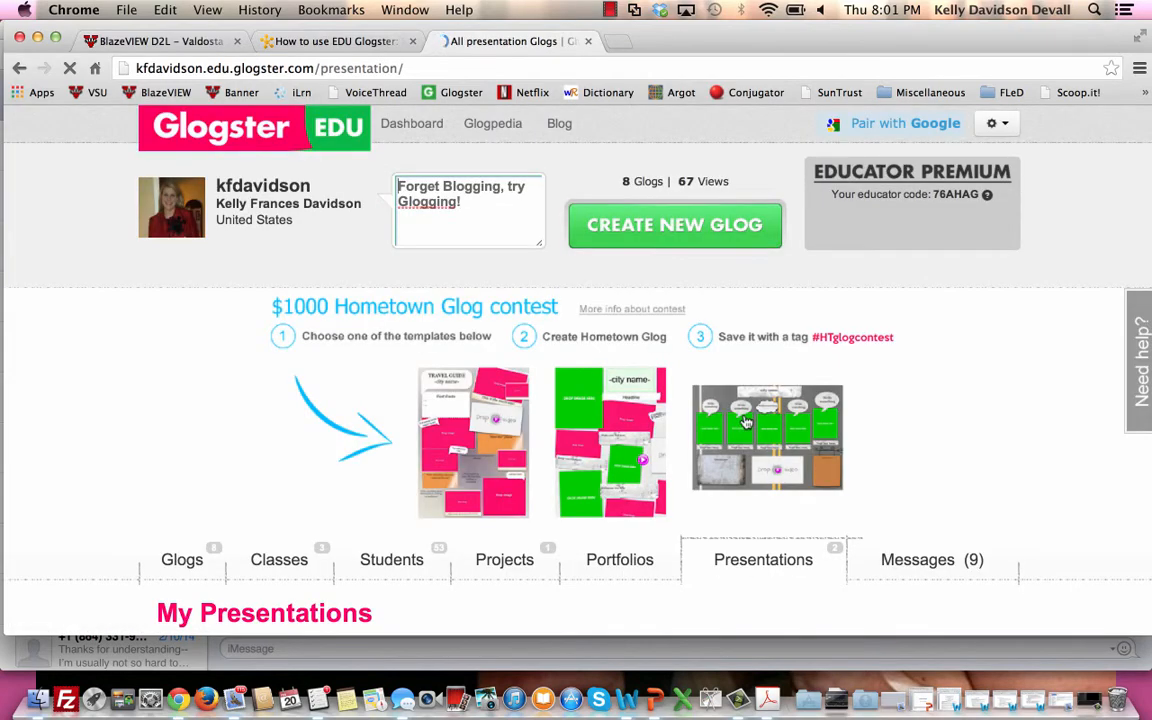
scroll(746, 422, down, 5)
click(424, 447)
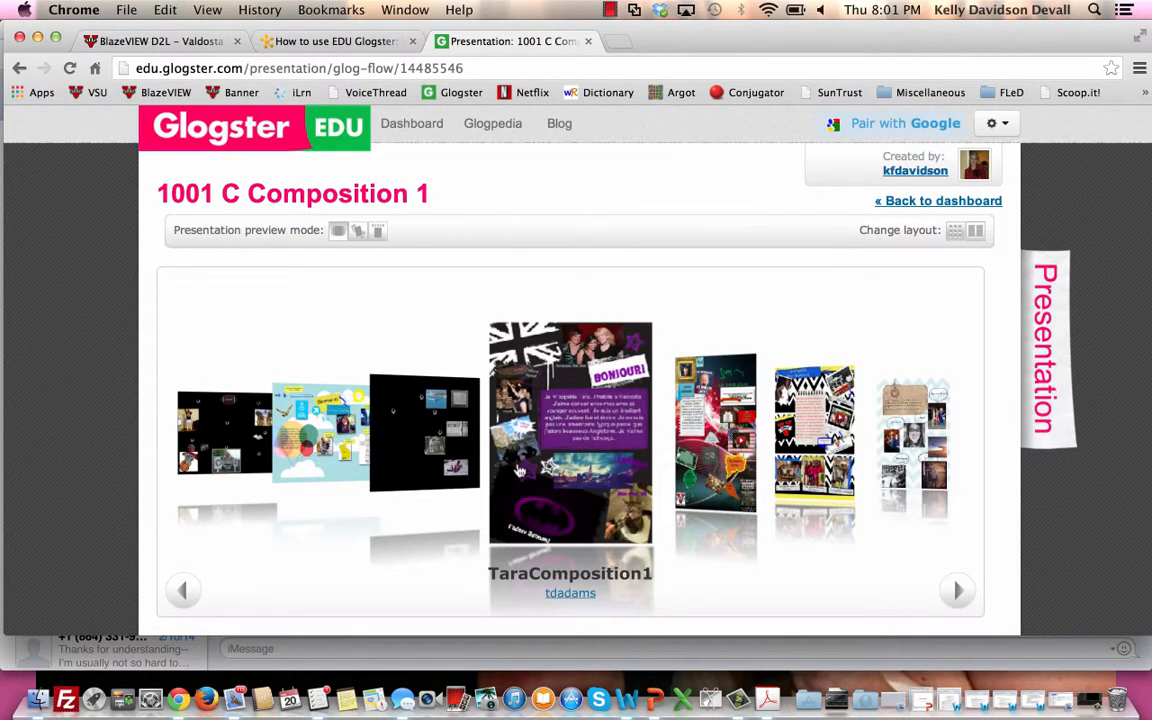
Open the black and purple student glog from the presentation and examine its photos, captions and French introduction.
click(519, 470)
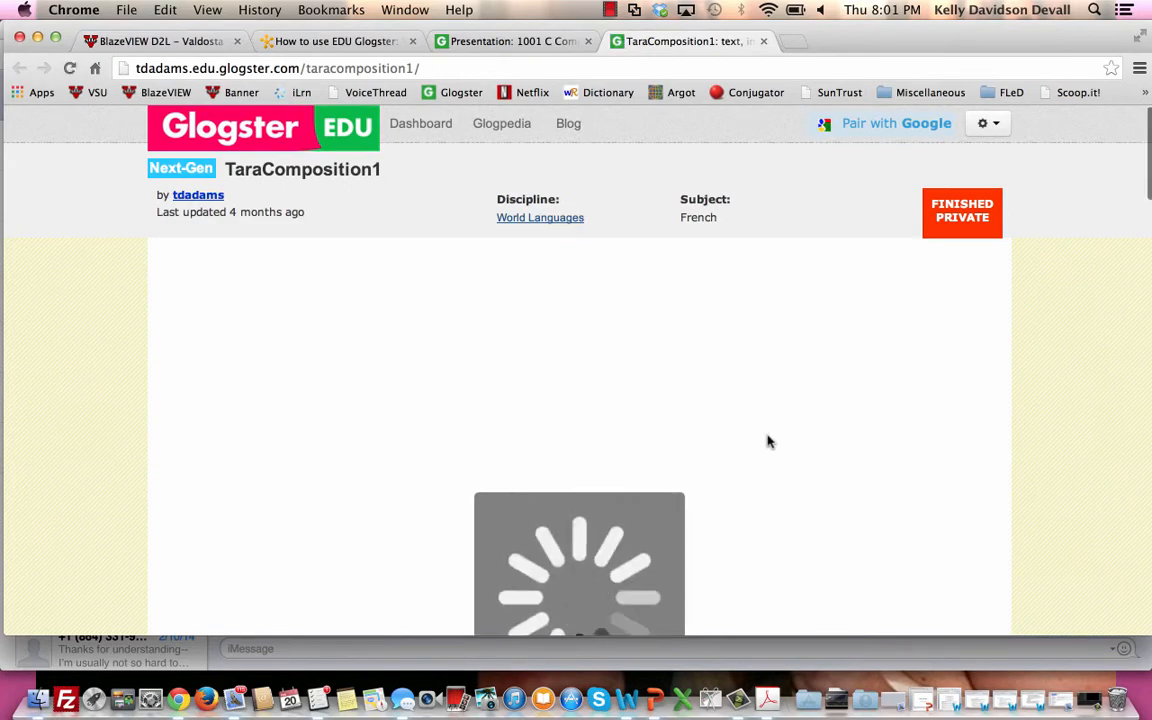
scroll(768, 441, down, 1)
scroll(768, 441, down, 3)
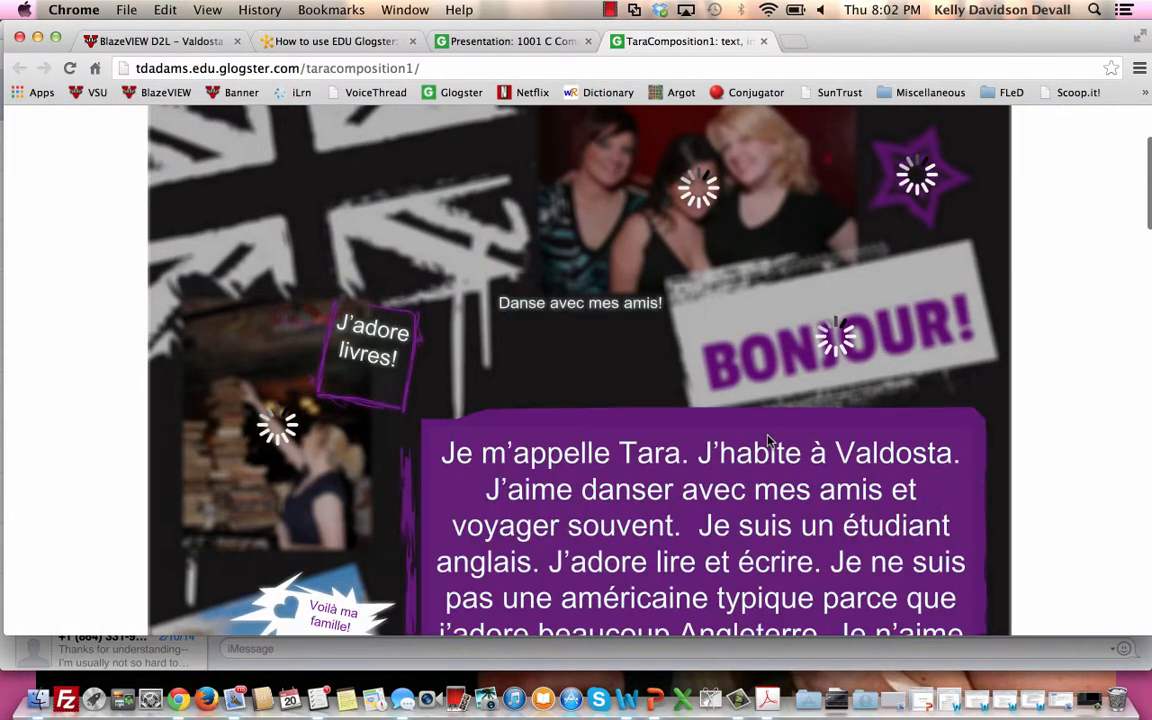
scroll(768, 441, up, 2)
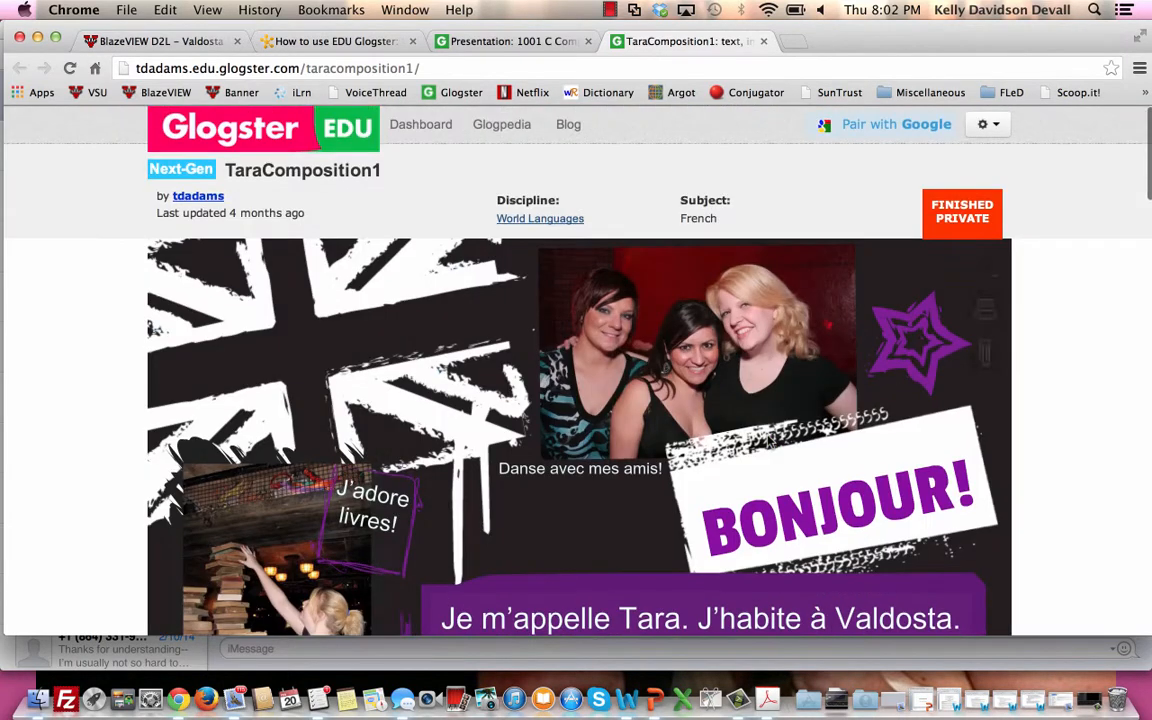
scroll(768, 441, down, 10)
scroll(766, 442, up, 5)
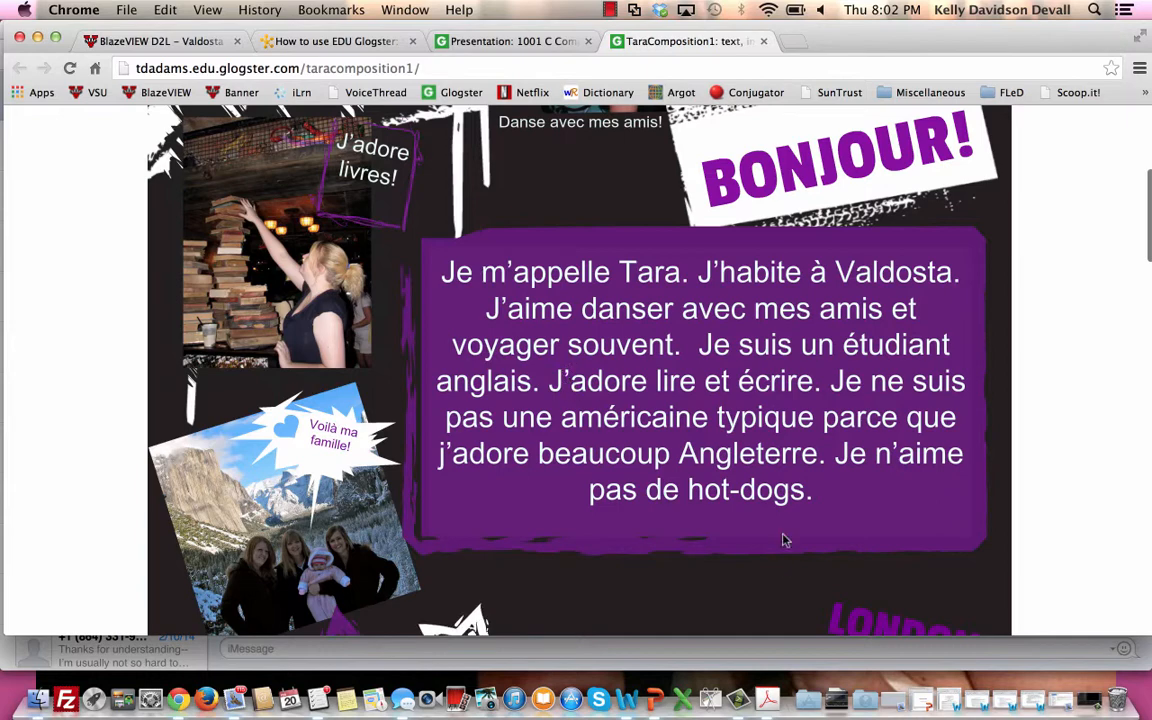
scroll(780, 523, down, 4)
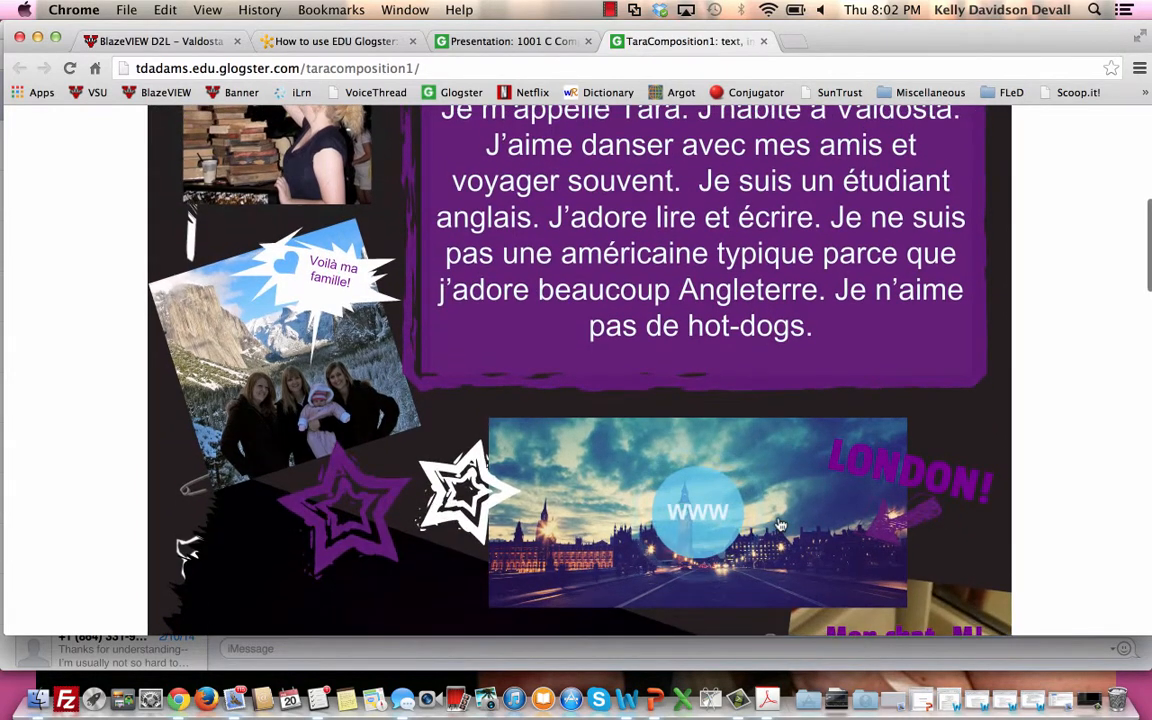
scroll(733, 436, down, 5)
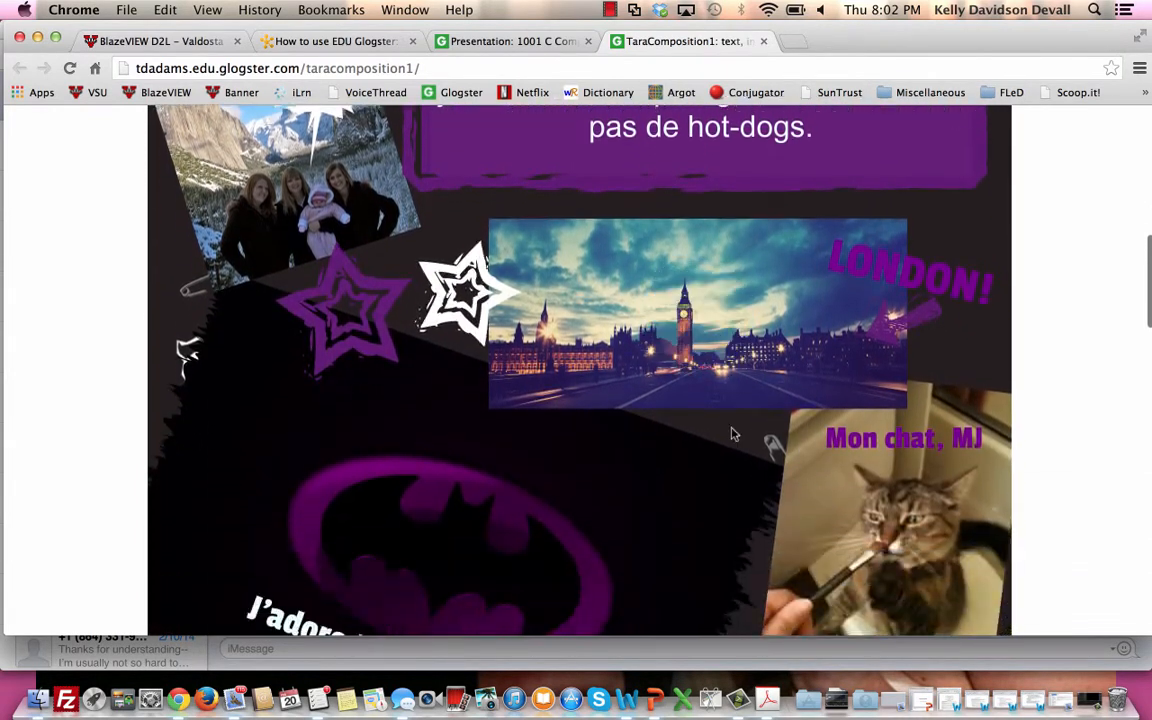
scroll(884, 533, down, 1)
scroll(884, 533, down, 3)
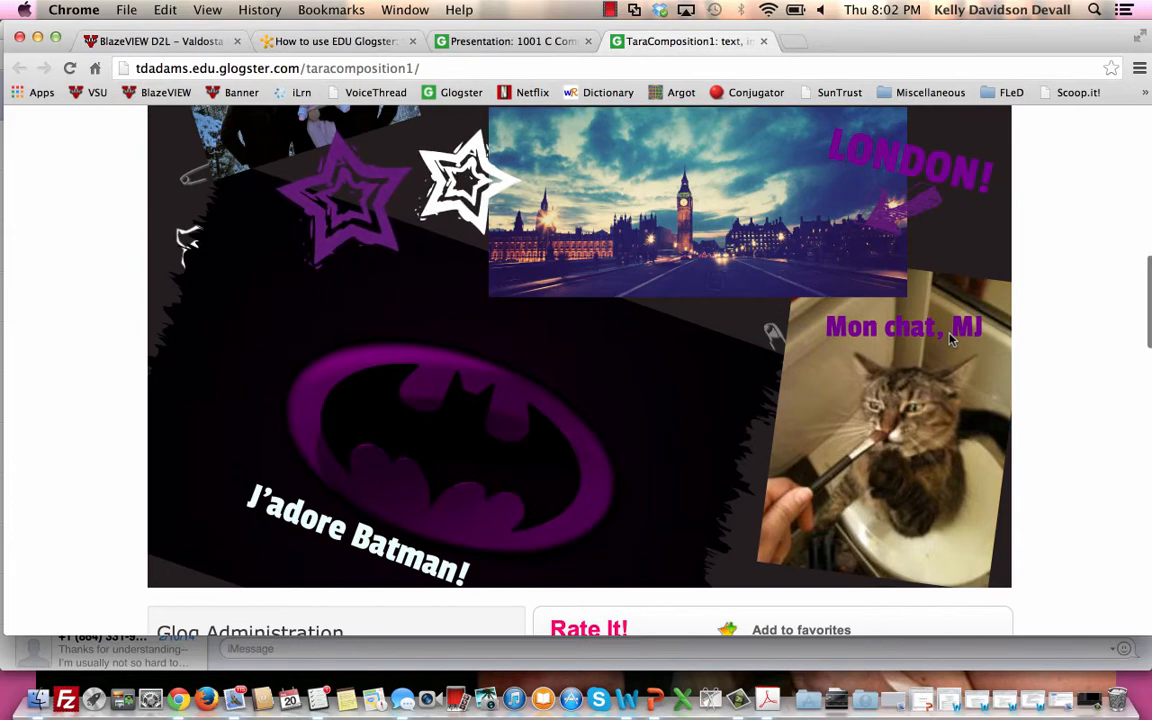
scroll(952, 340, up, 10)
scroll(952, 318, up, 5)
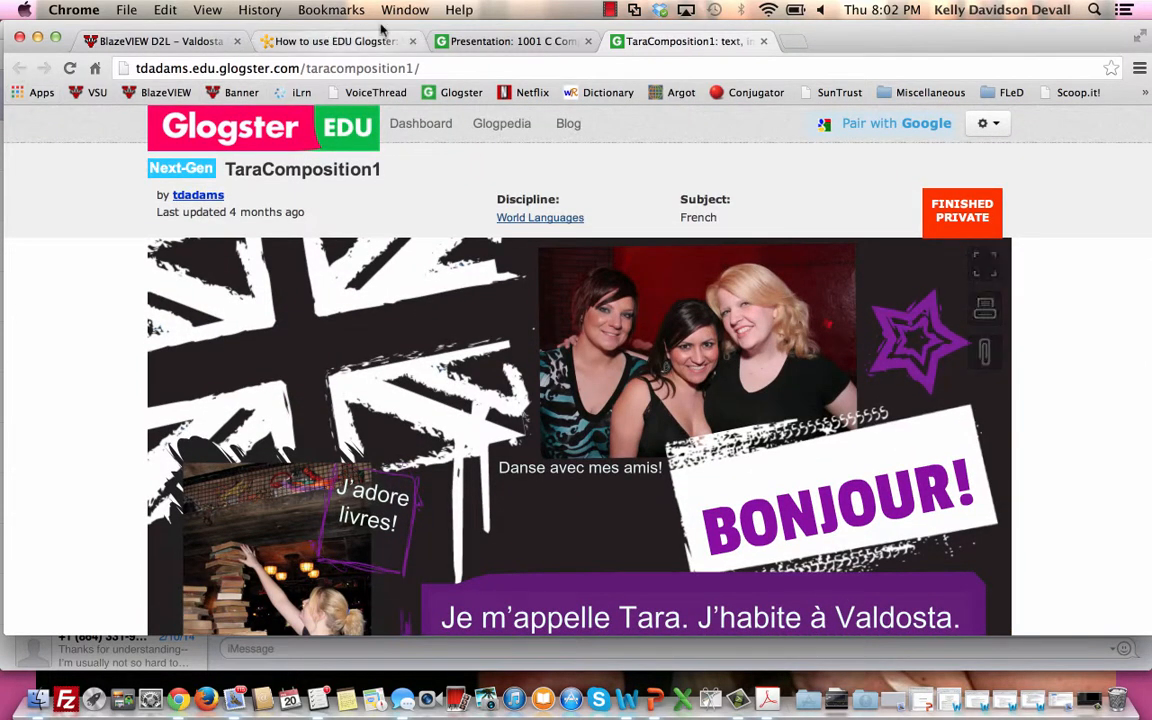
Return to the 1001 C Composition 1 presentation and open the student glog with the black-and-white zigzag background.
click(480, 41)
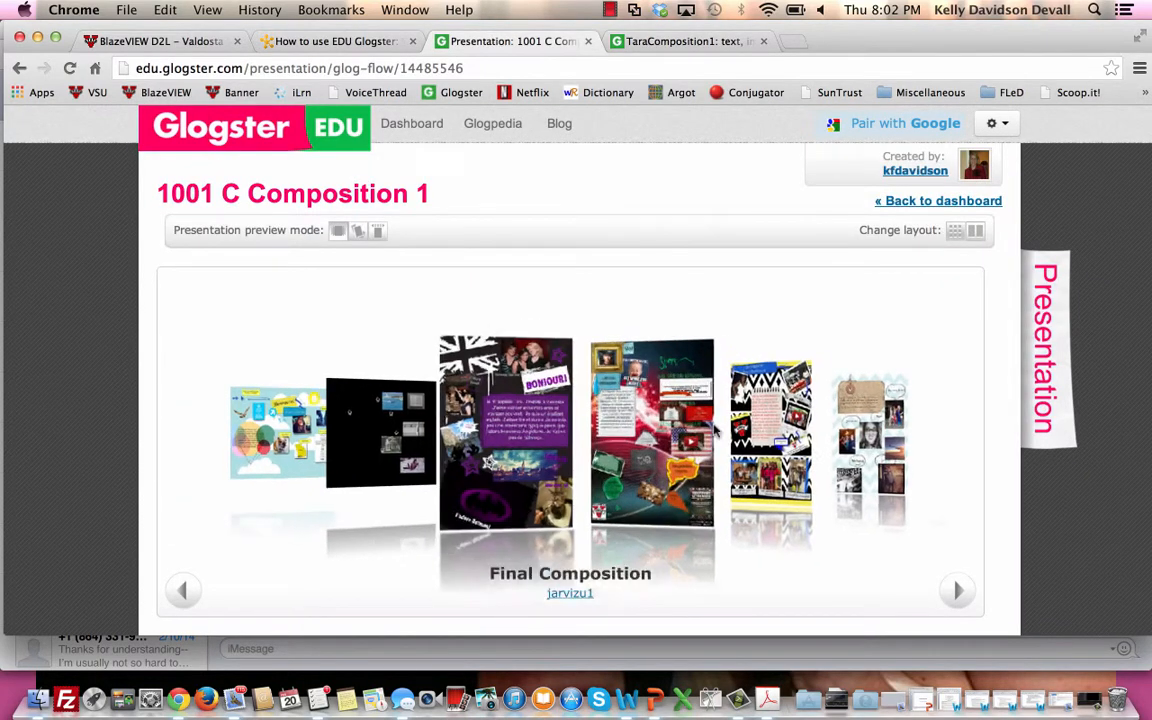
click(690, 435)
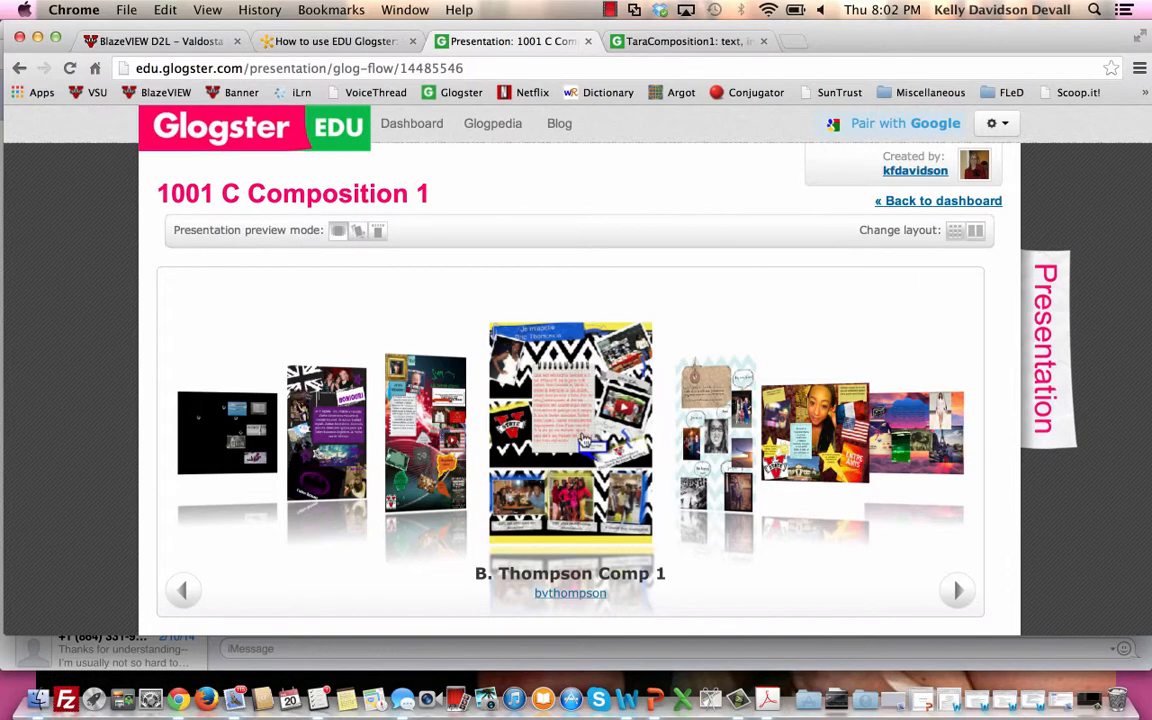
click(584, 440)
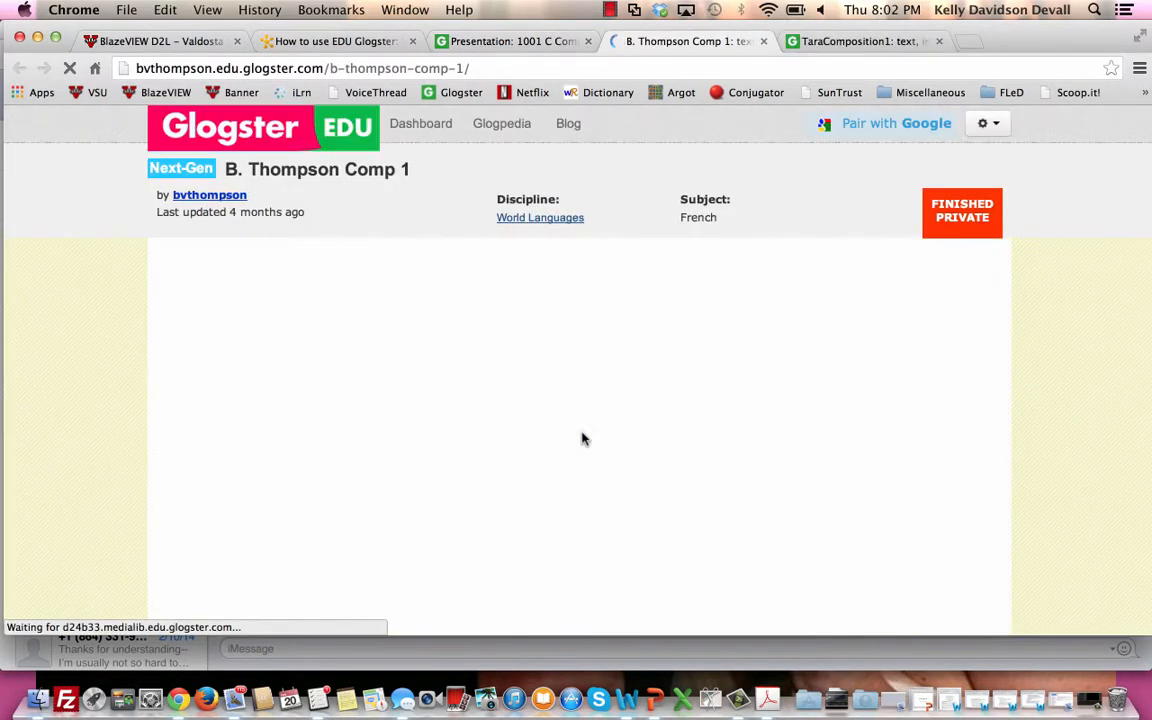
Examine the zigzag glog's notebook text, embedded video, Student Action Council image and captioned photos of friends.
scroll(584, 437, down, 4)
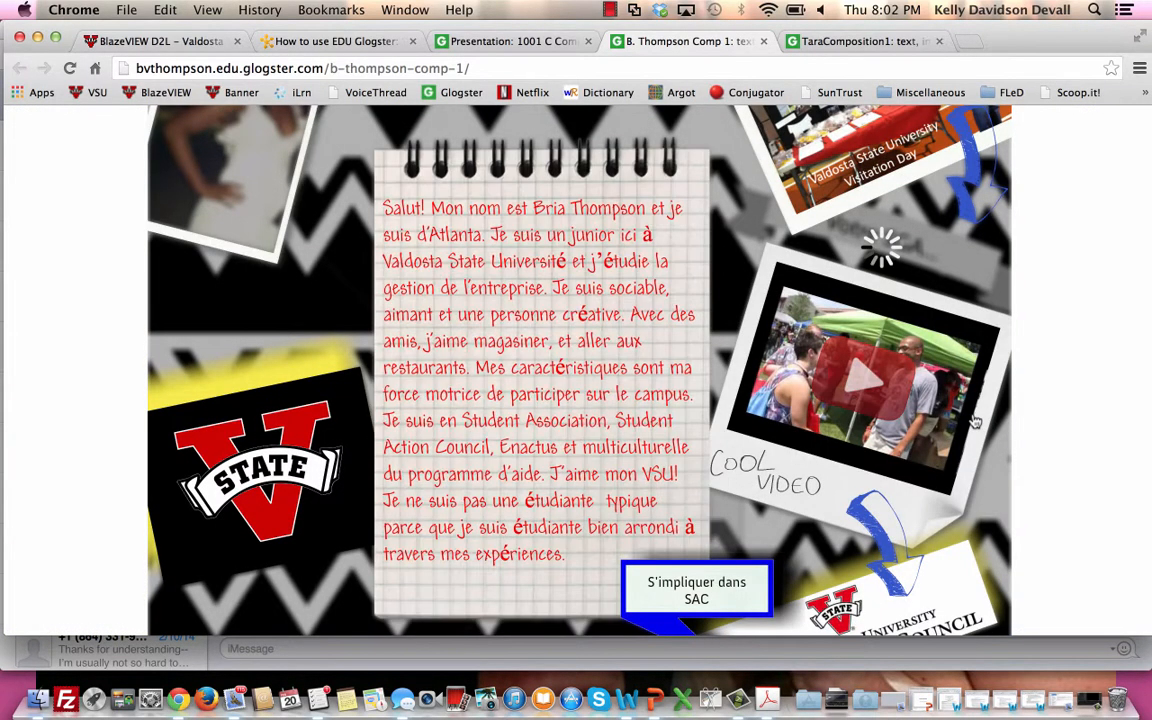
scroll(975, 422, up, 1)
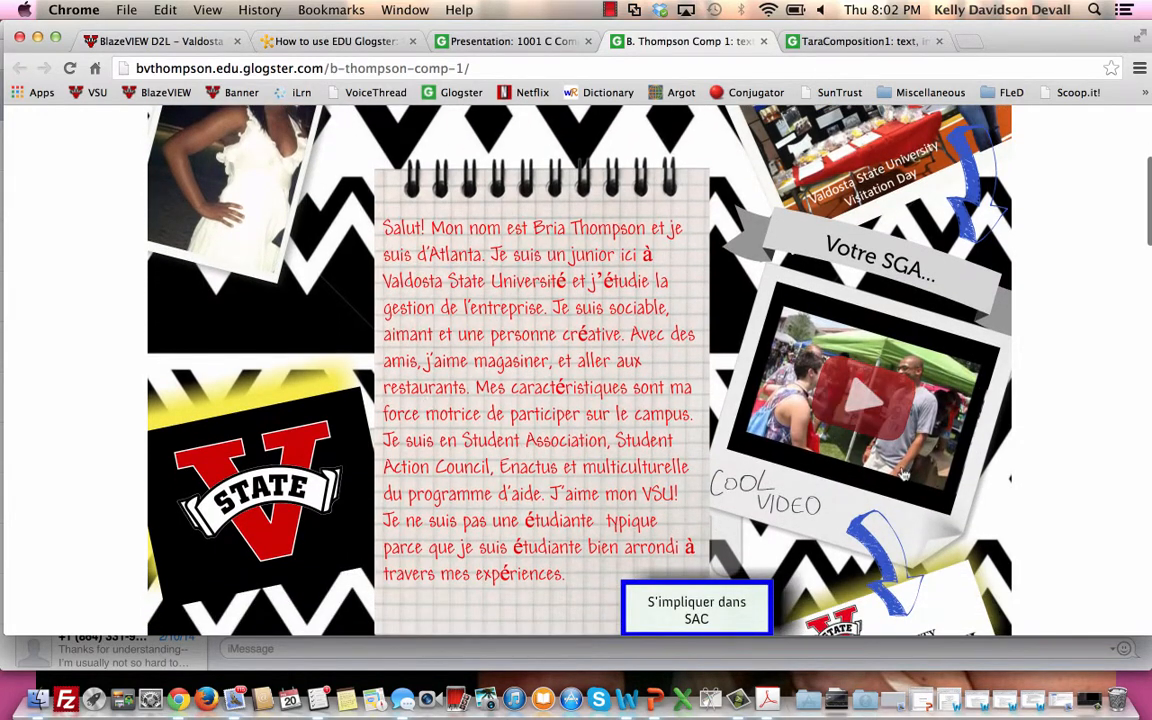
scroll(1090, 405, up, 3)
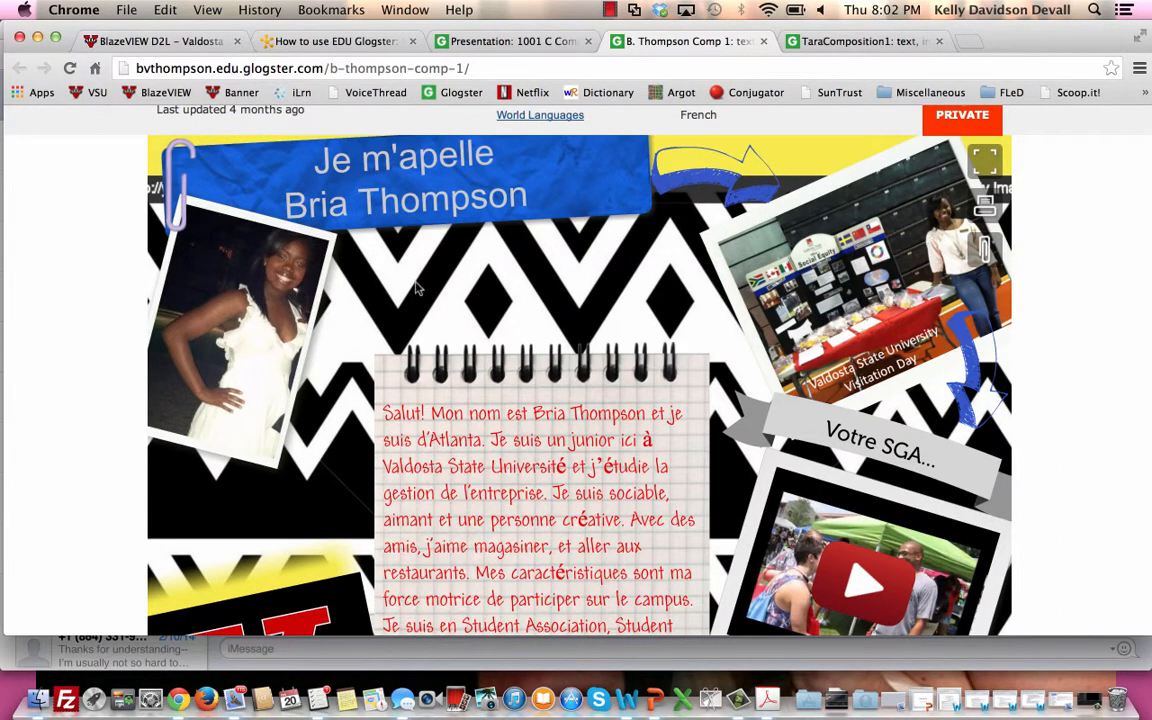
scroll(85, 315, down, 5)
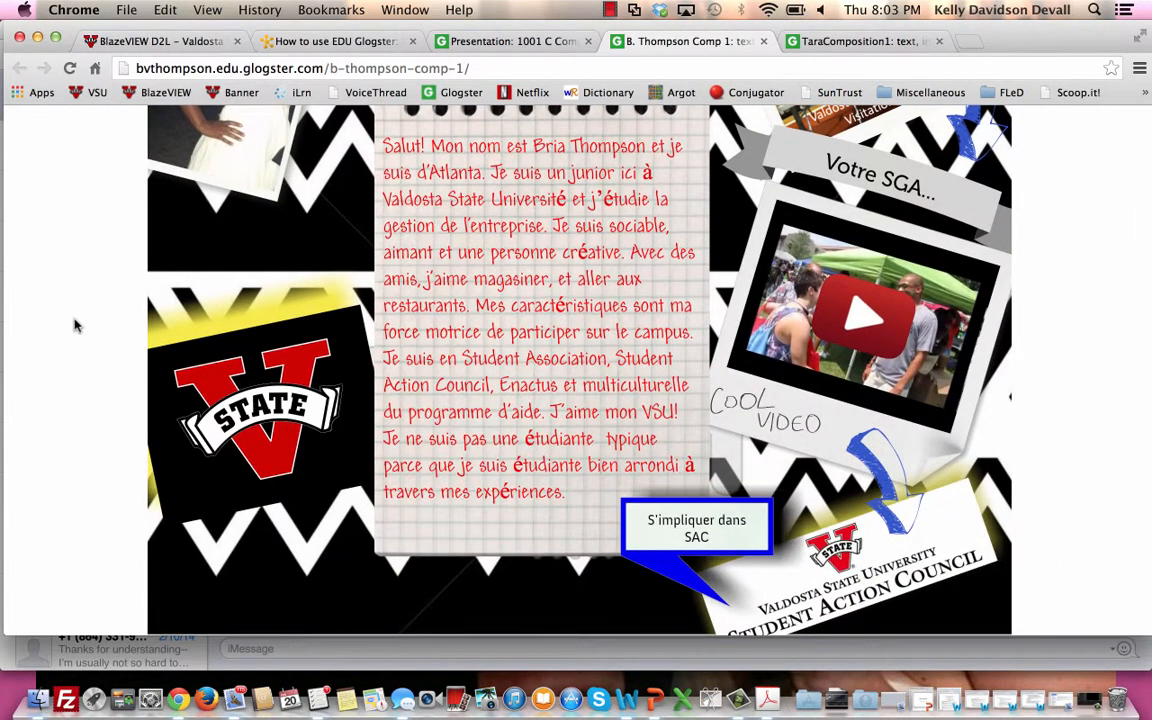
scroll(75, 325, down, 5)
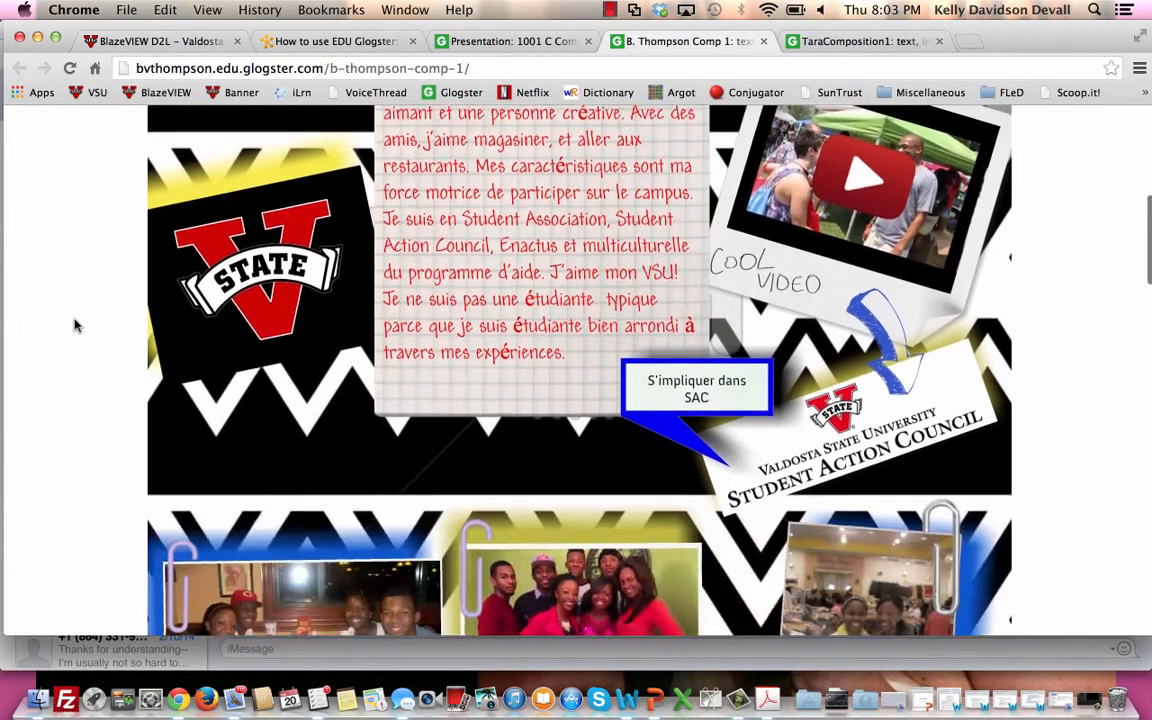
scroll(75, 325, down, 1)
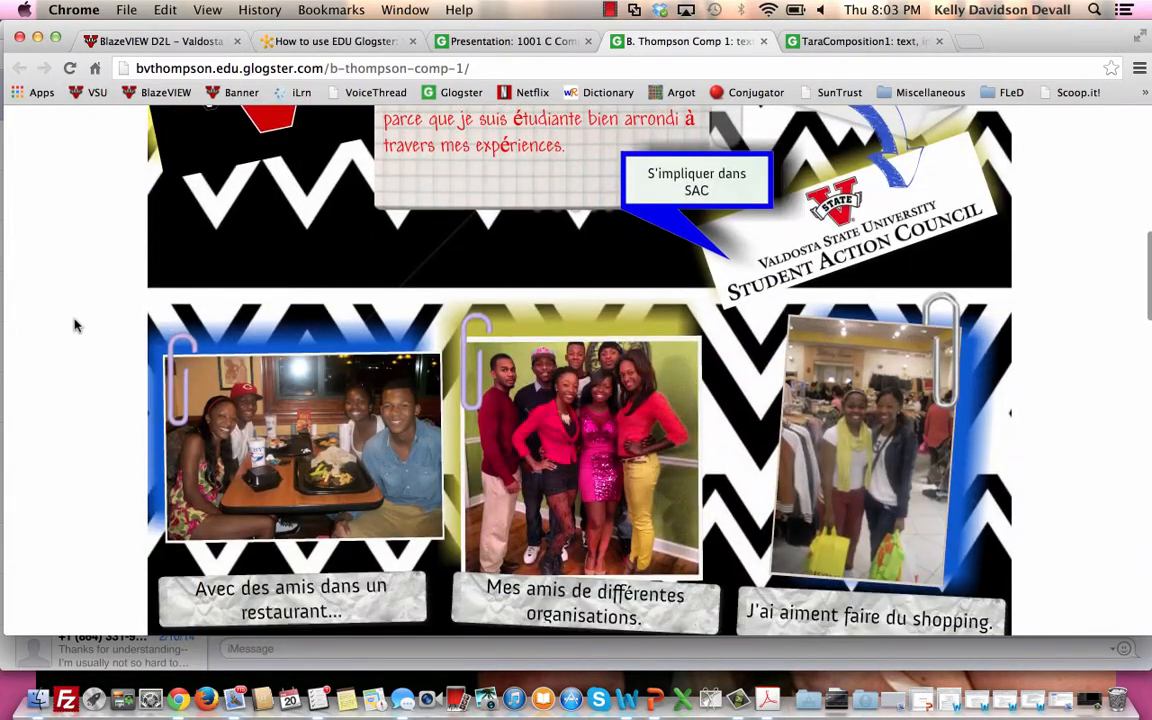
scroll(75, 325, down, 5)
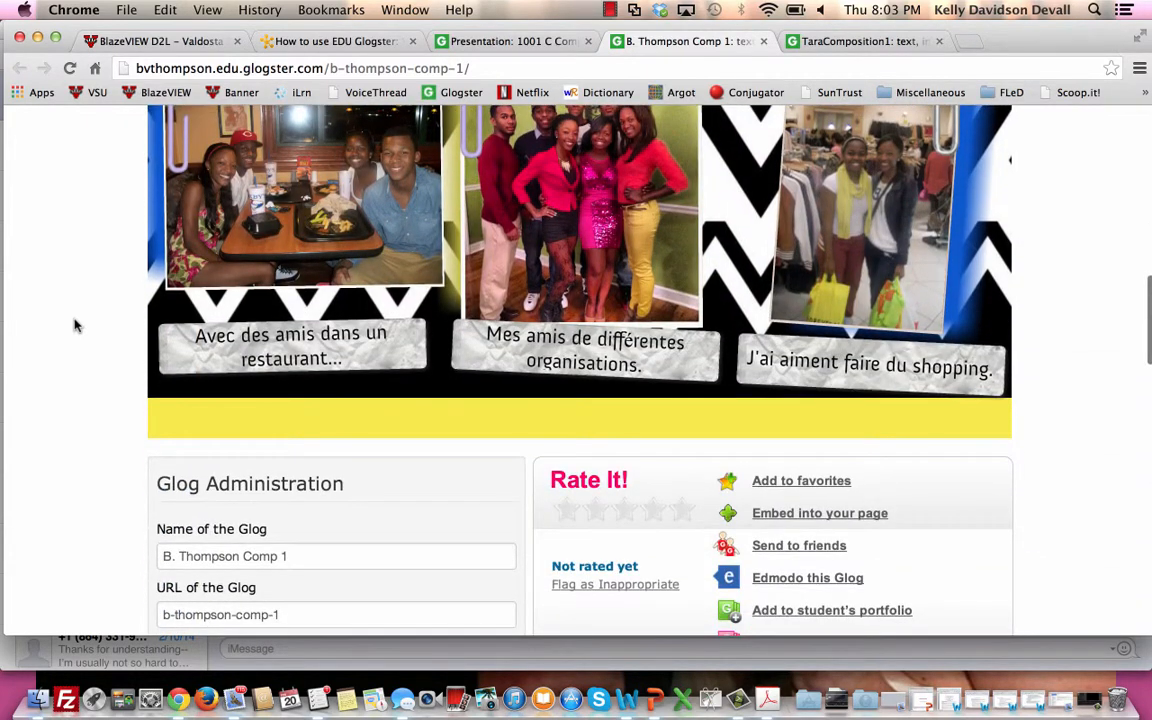
Review the classmates' comments, rating area and Glog Administration settings below the zigzag student glog.
scroll(75, 325, down, 6)
scroll(75, 325, down, 10)
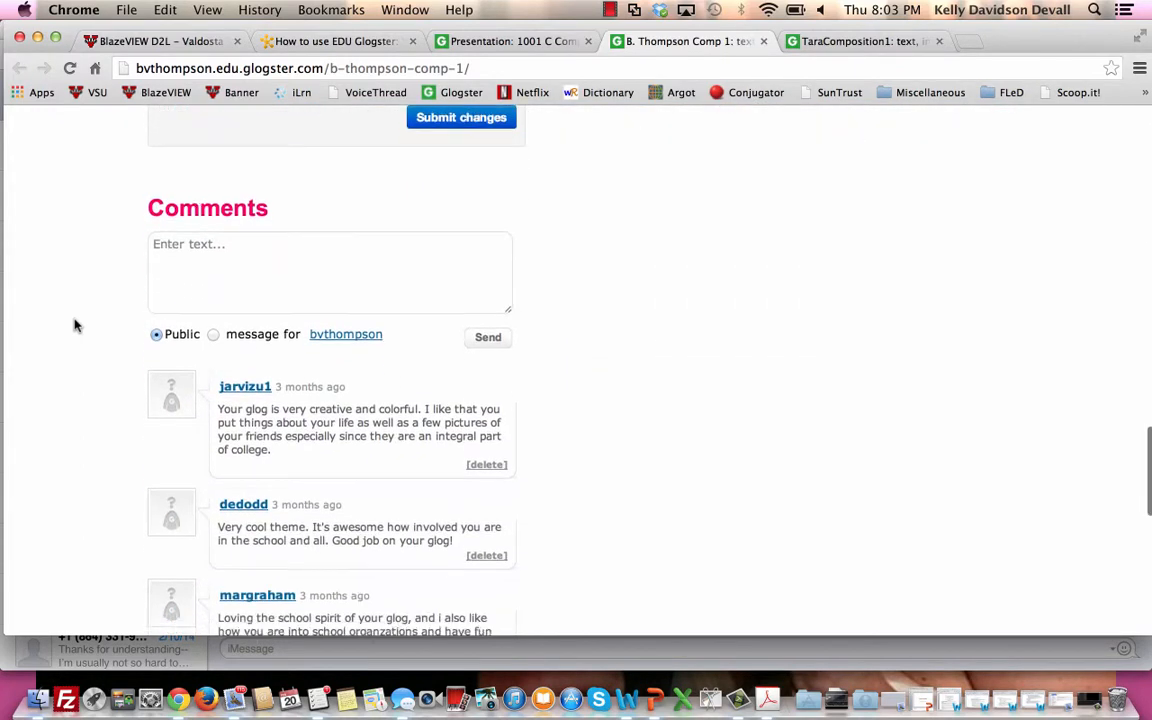
scroll(75, 325, down, 2)
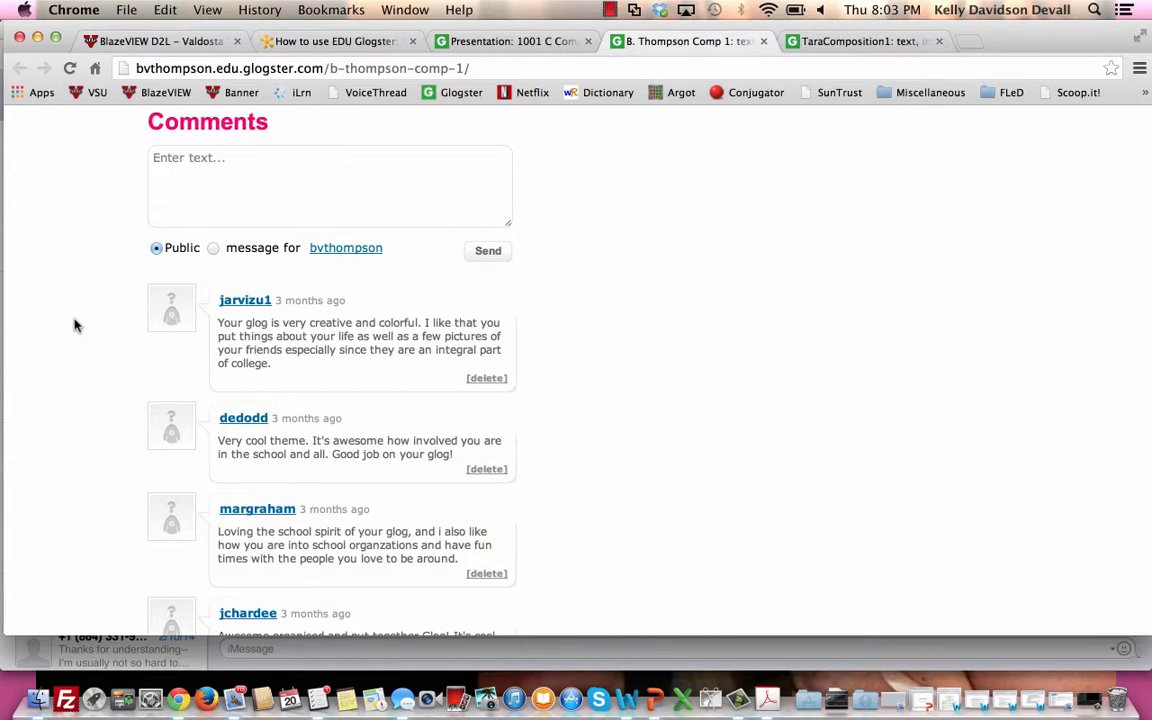
scroll(75, 325, up, 15)
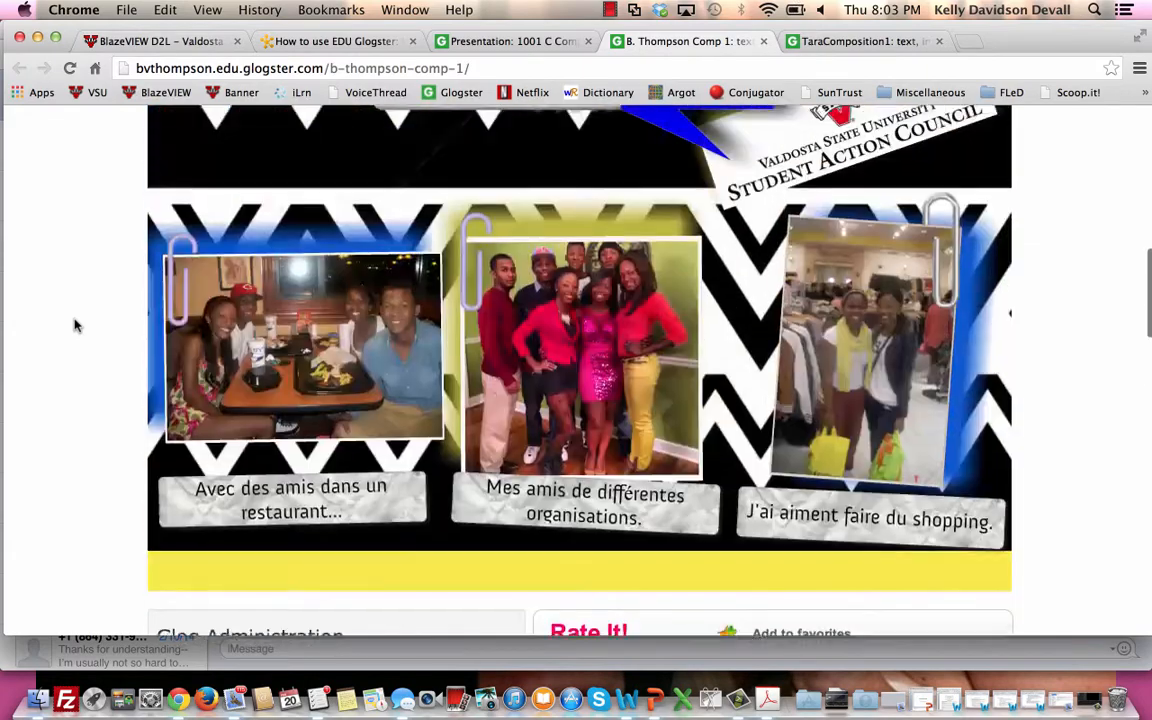
scroll(75, 325, down, 4)
scroll(75, 325, down, 5)
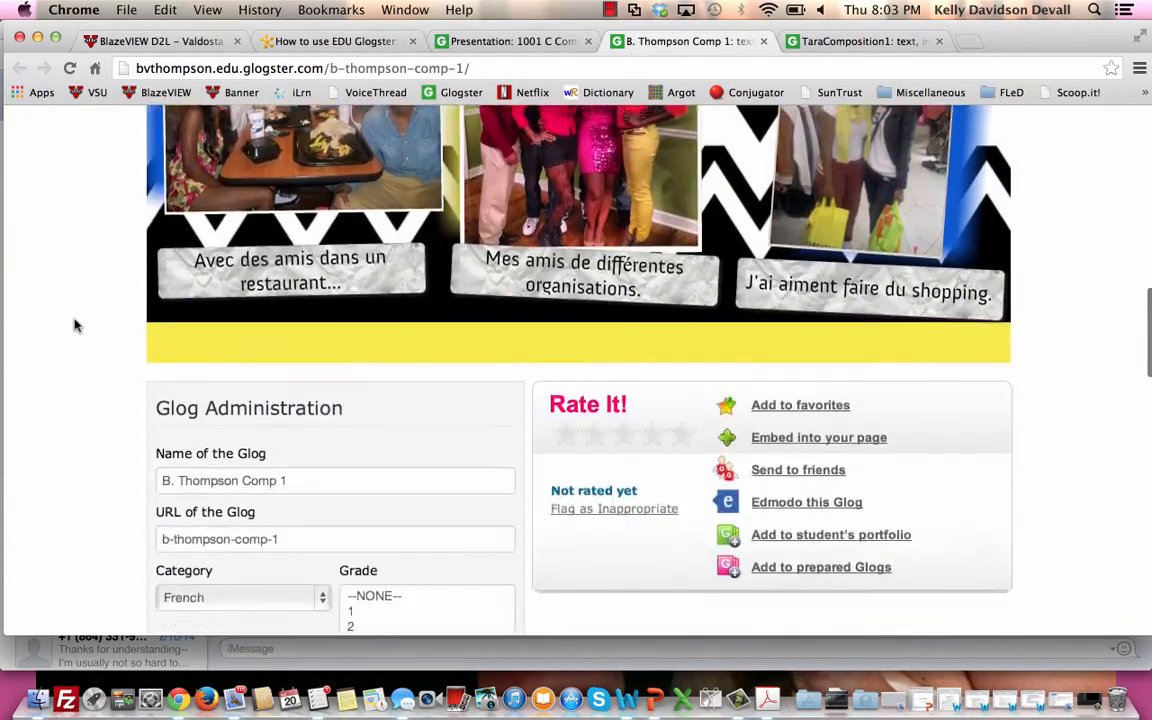
scroll(75, 325, down, 5)
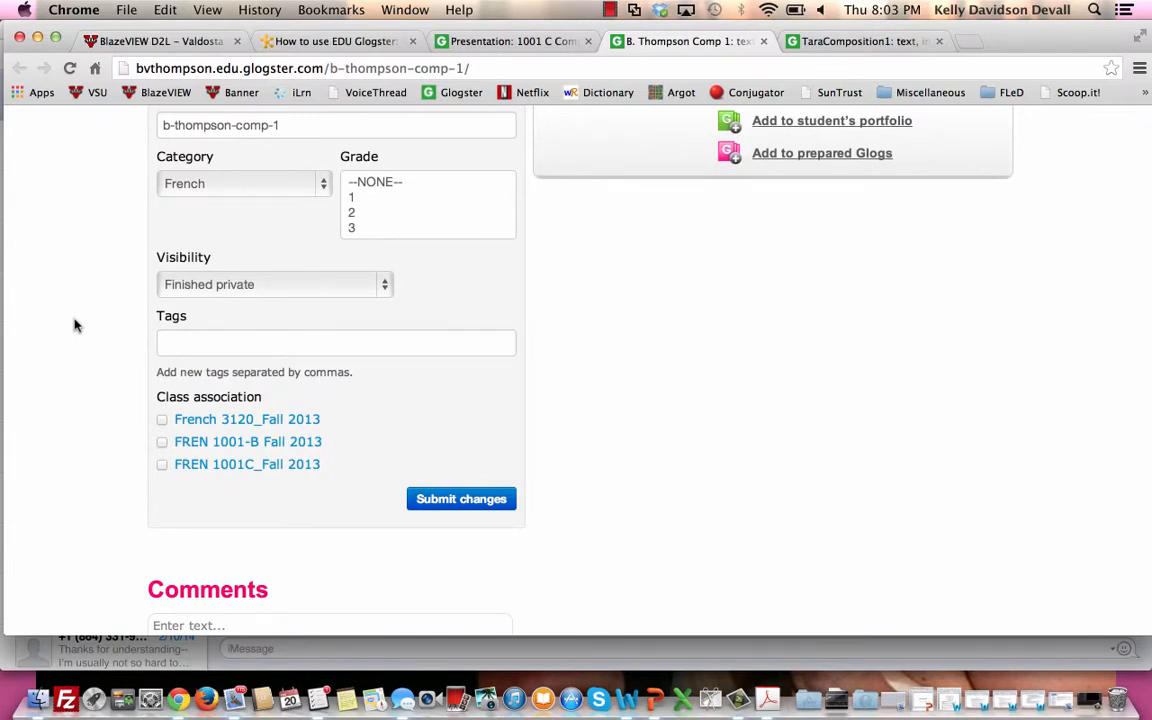
Read the classmates' comments below the zigzag student glog down to the end of the first comments page.
scroll(75, 325, down, 10)
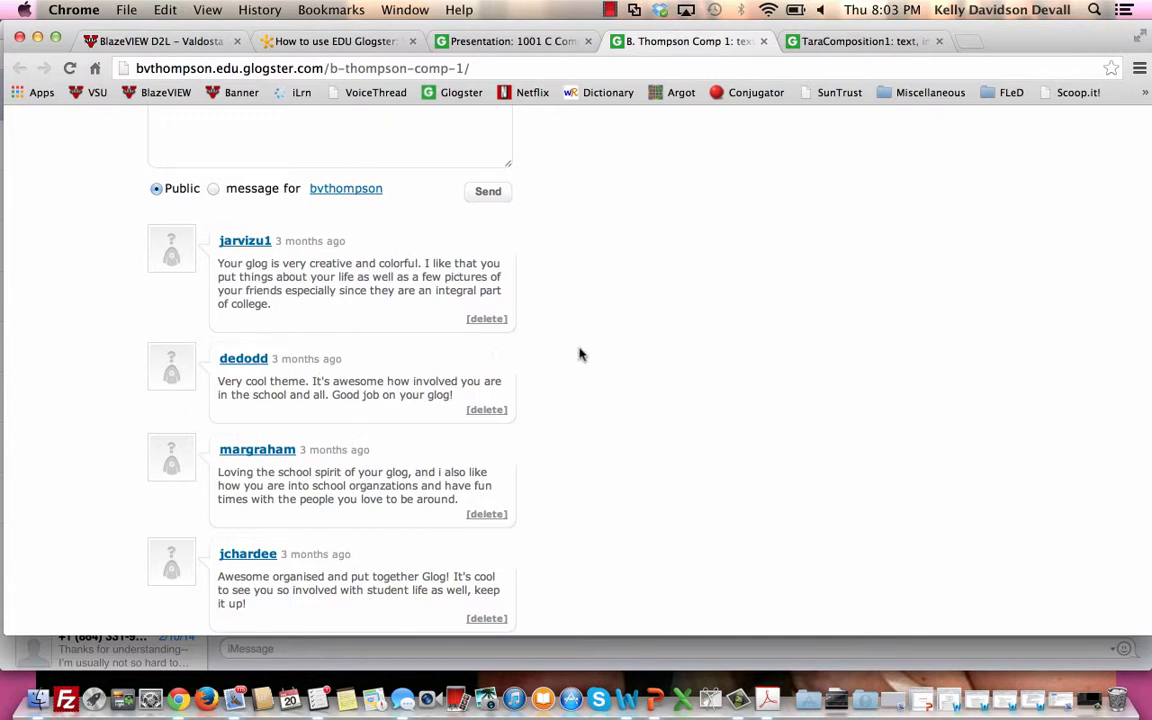
scroll(580, 355, down, 5)
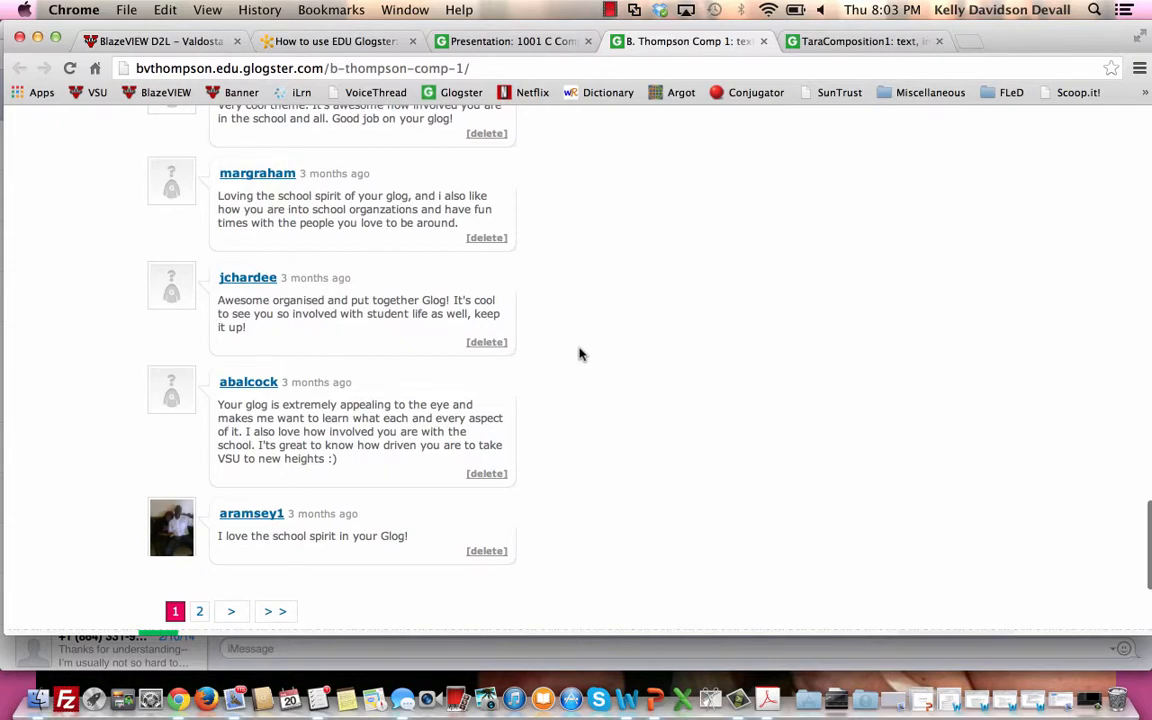
scroll(580, 355, up, 5)
scroll(580, 355, down, 5)
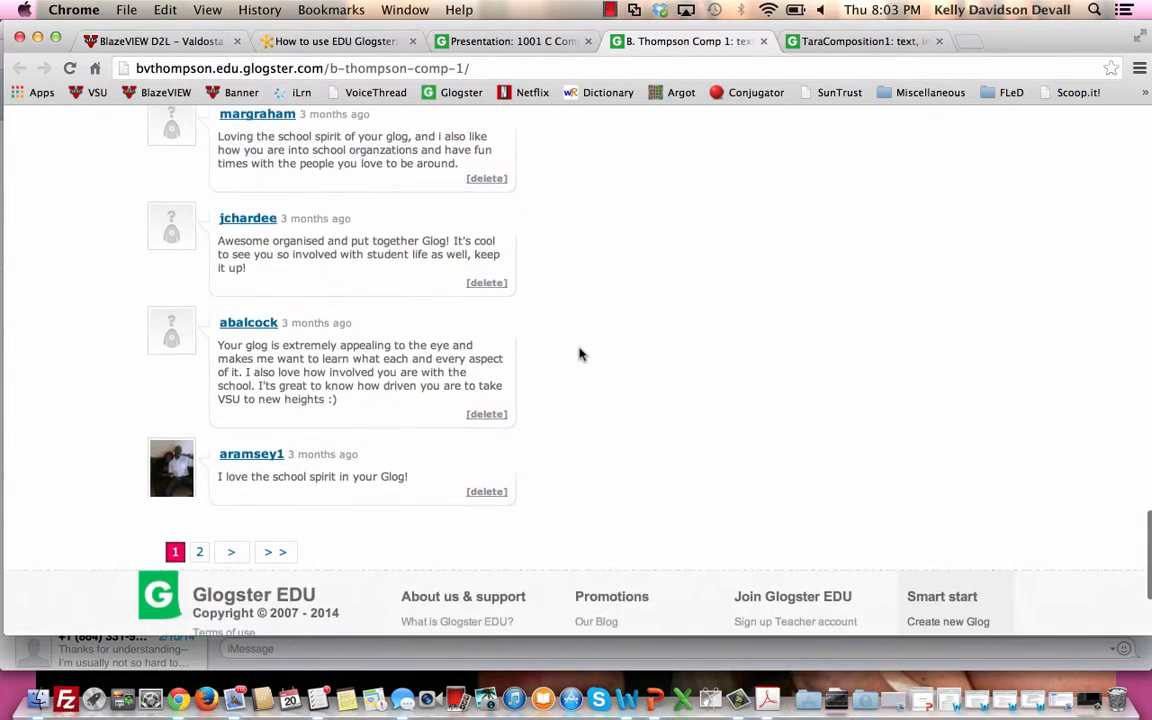
scroll(580, 355, up, 6)
scroll(580, 355, up, 15)
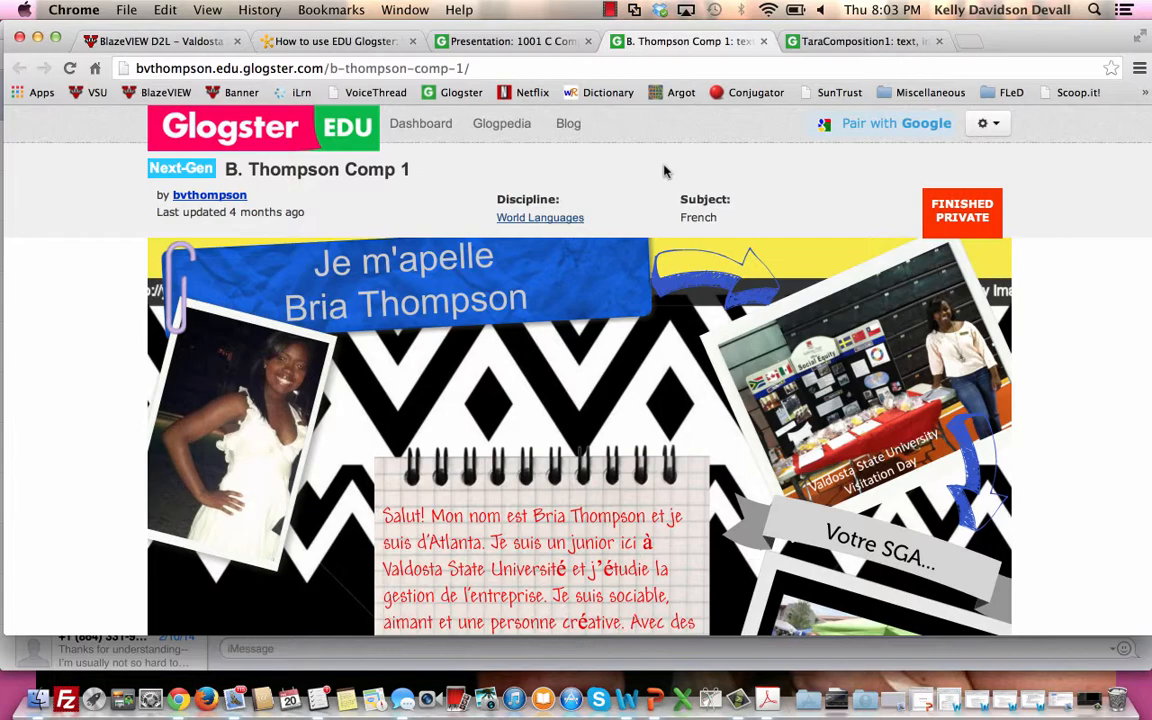
Revisit the comments under the zigzag glog as models for peer feedback and return to the glog's title area.
scroll(664, 172, down, 15)
scroll(664, 172, down, 3)
scroll(664, 172, down, 3)
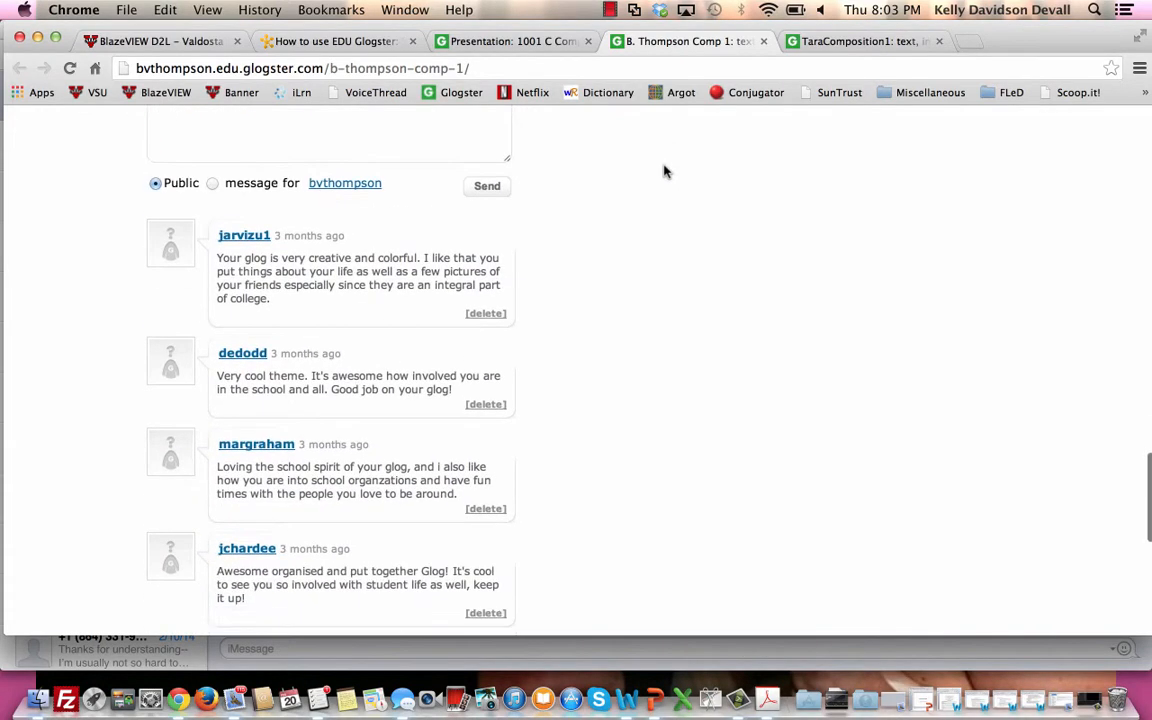
scroll(664, 172, down, 2)
scroll(664, 172, down, 2)
scroll(664, 172, up, 1)
scroll(664, 172, down, 1)
scroll(664, 172, up, 1)
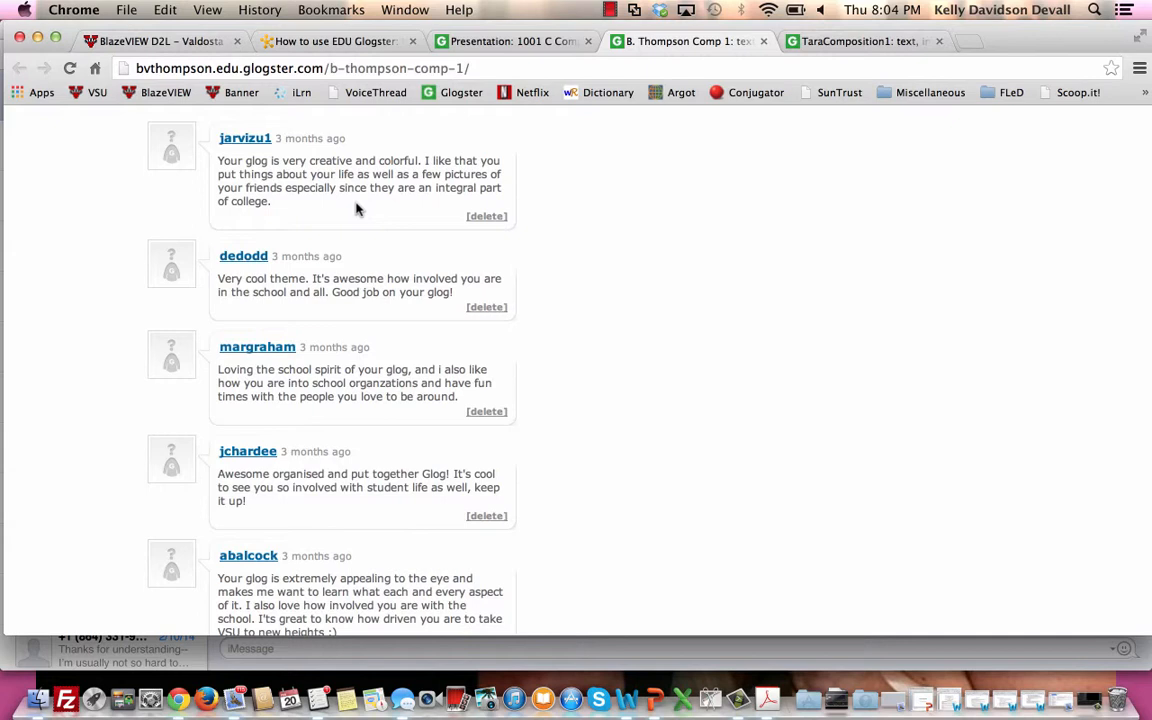
scroll(357, 209, down, 1)
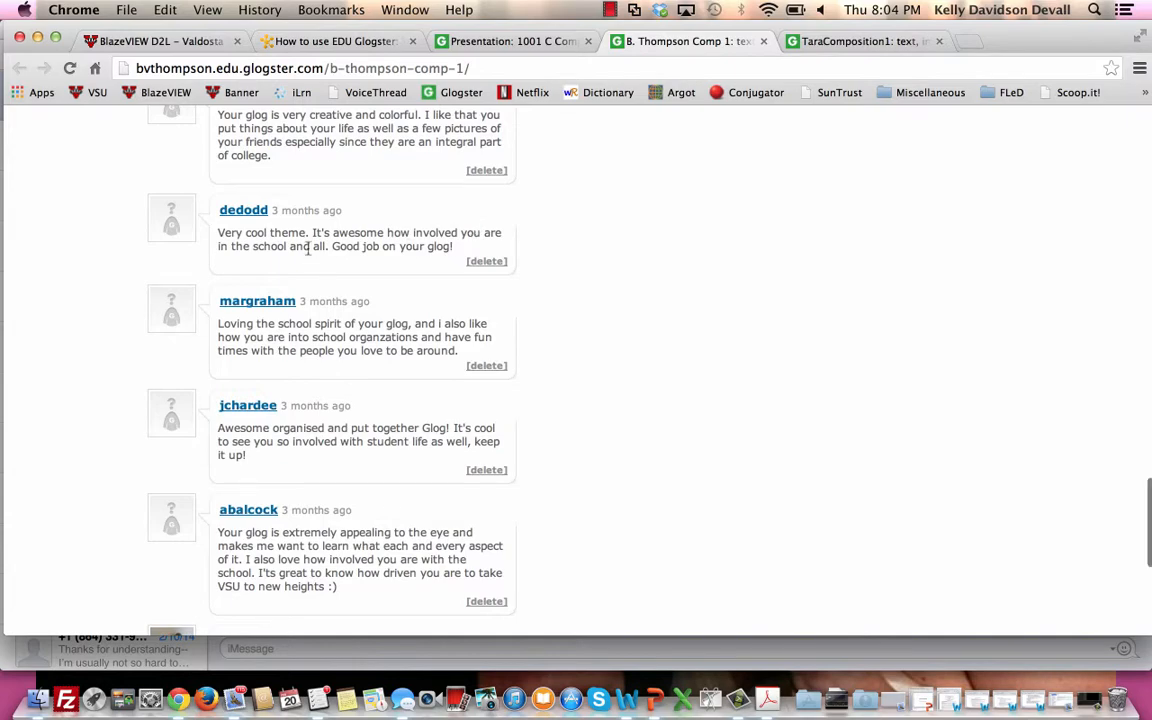
scroll(354, 332, down, 1)
scroll(354, 332, up, 15)
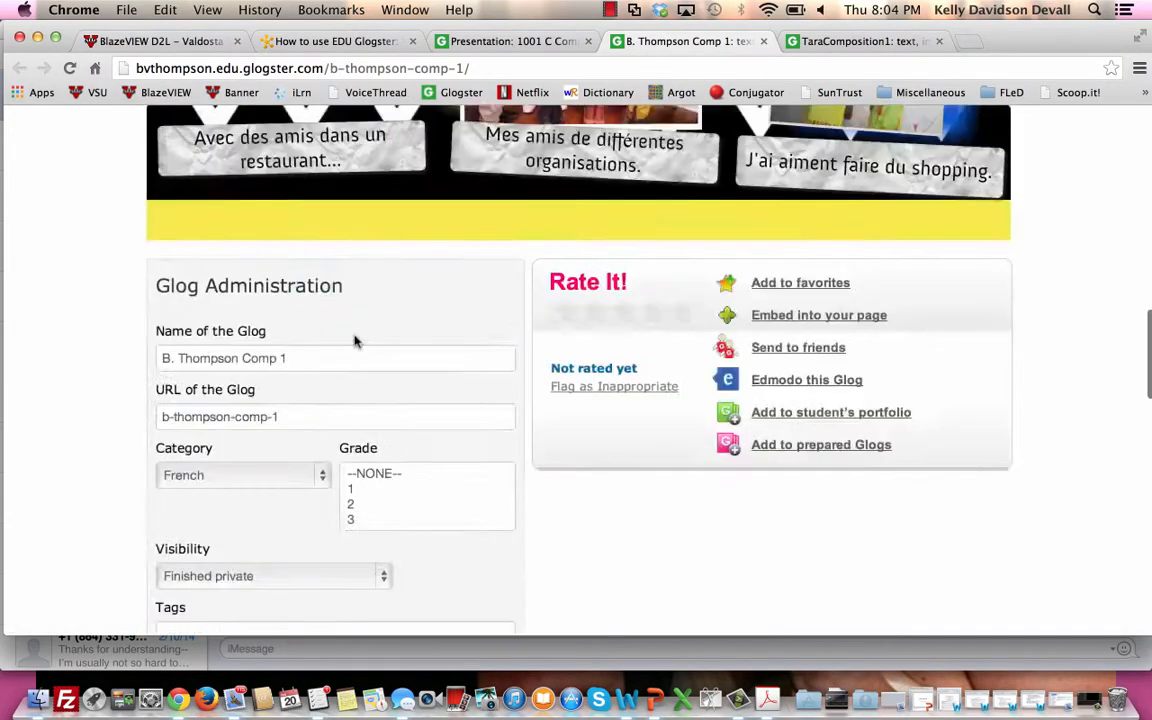
scroll(354, 342, up, 10)
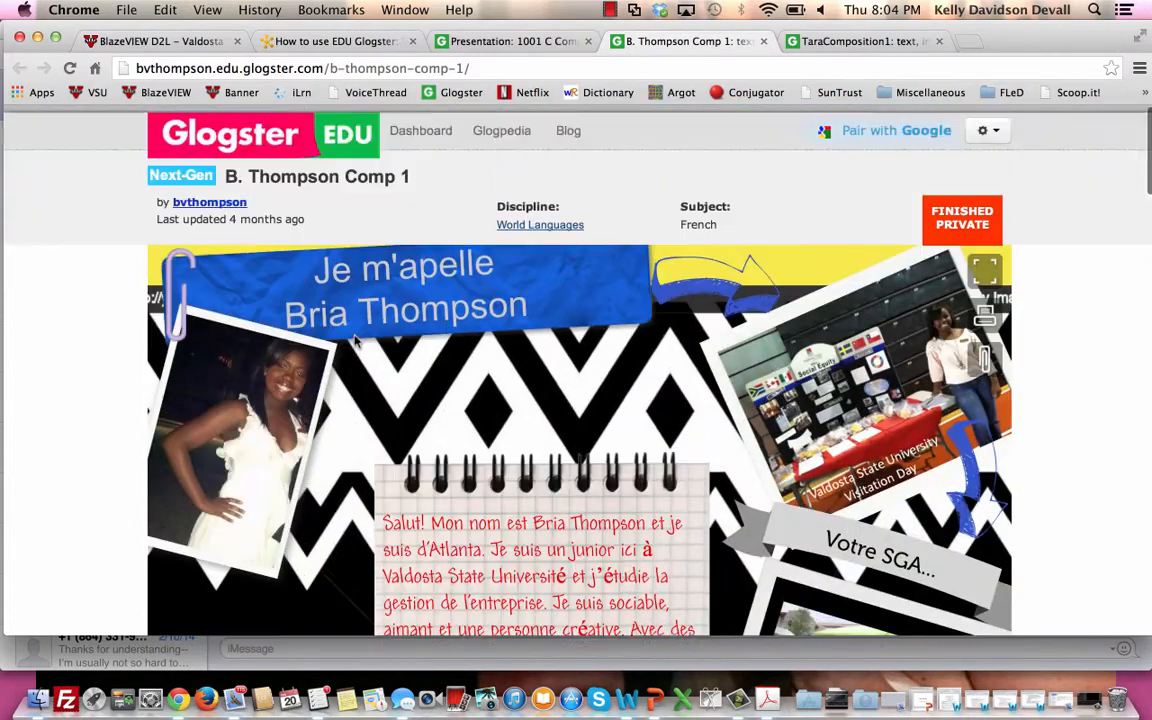
Go to the dashboard's own glogs and open the Alliages Culturels Partie 2 glog.
click(414, 139)
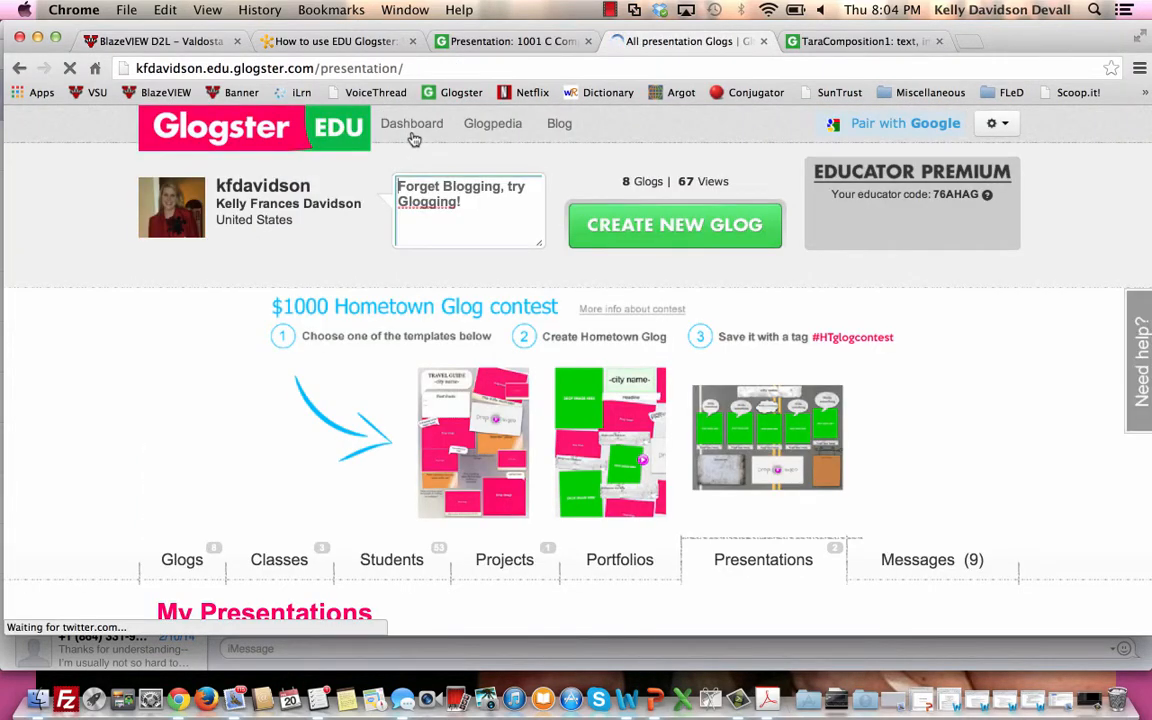
scroll(414, 139, down, 1)
scroll(414, 139, up, 3)
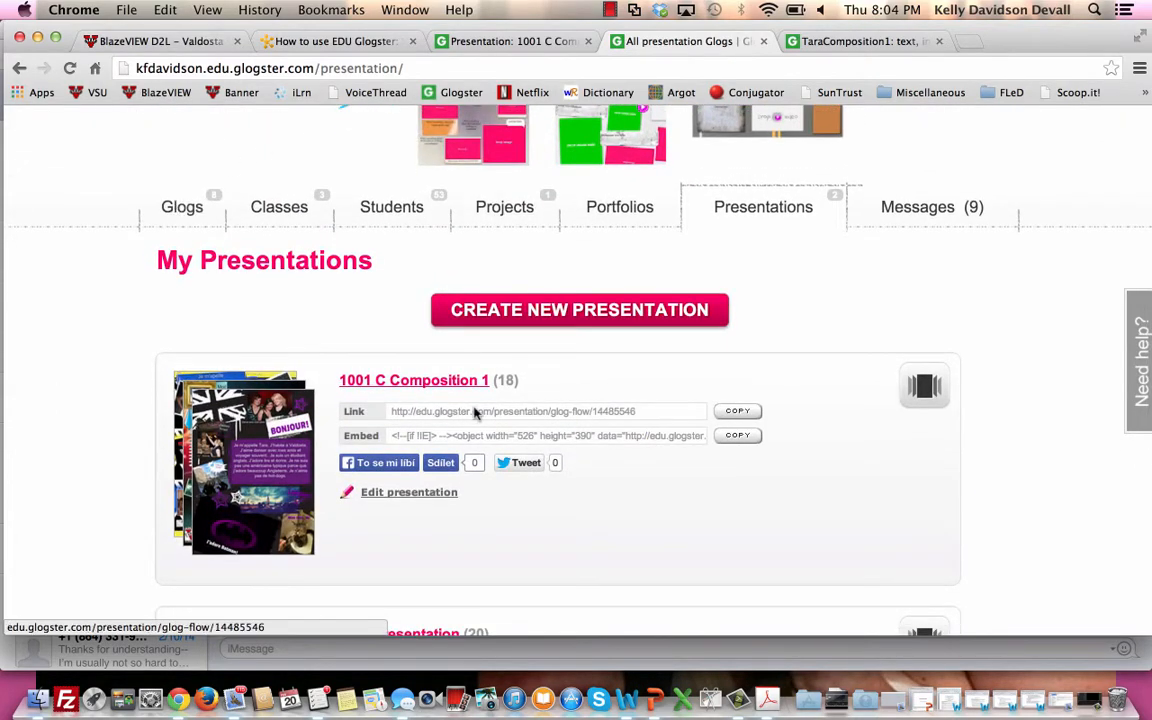
click(186, 226)
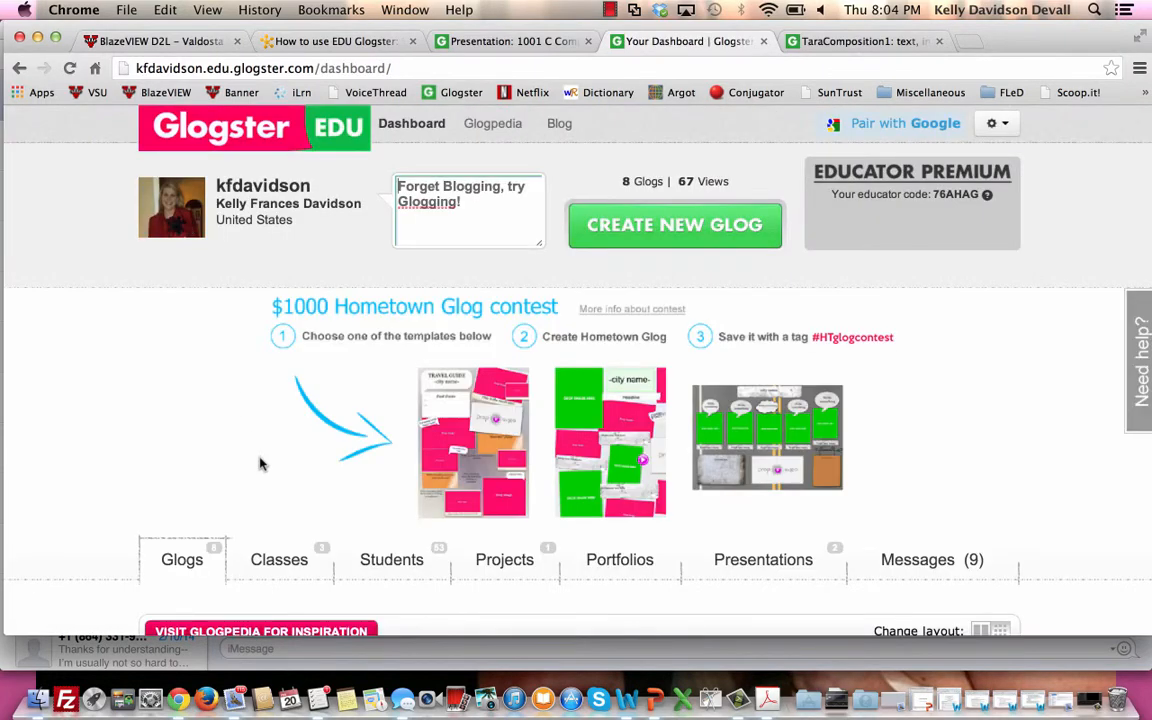
scroll(258, 463, down, 10)
click(260, 463)
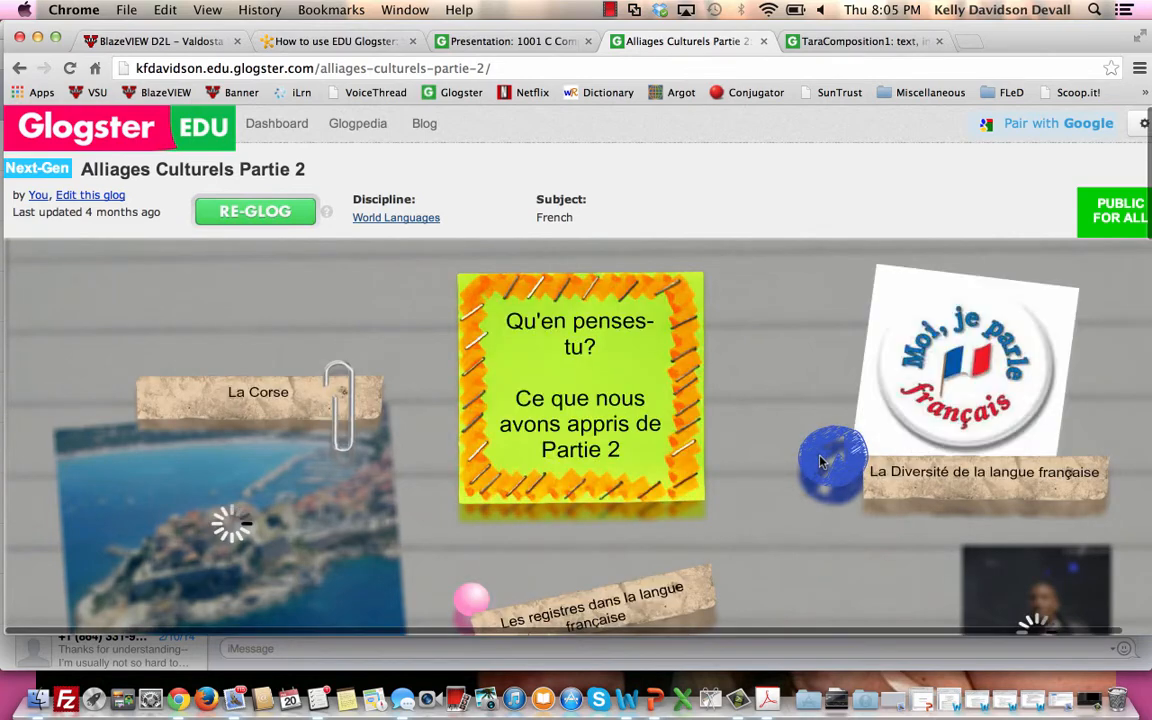
Examine the captioned images and the comment area of the Alliages Culturels Partie 2 glog.
scroll(820, 460, down, 5)
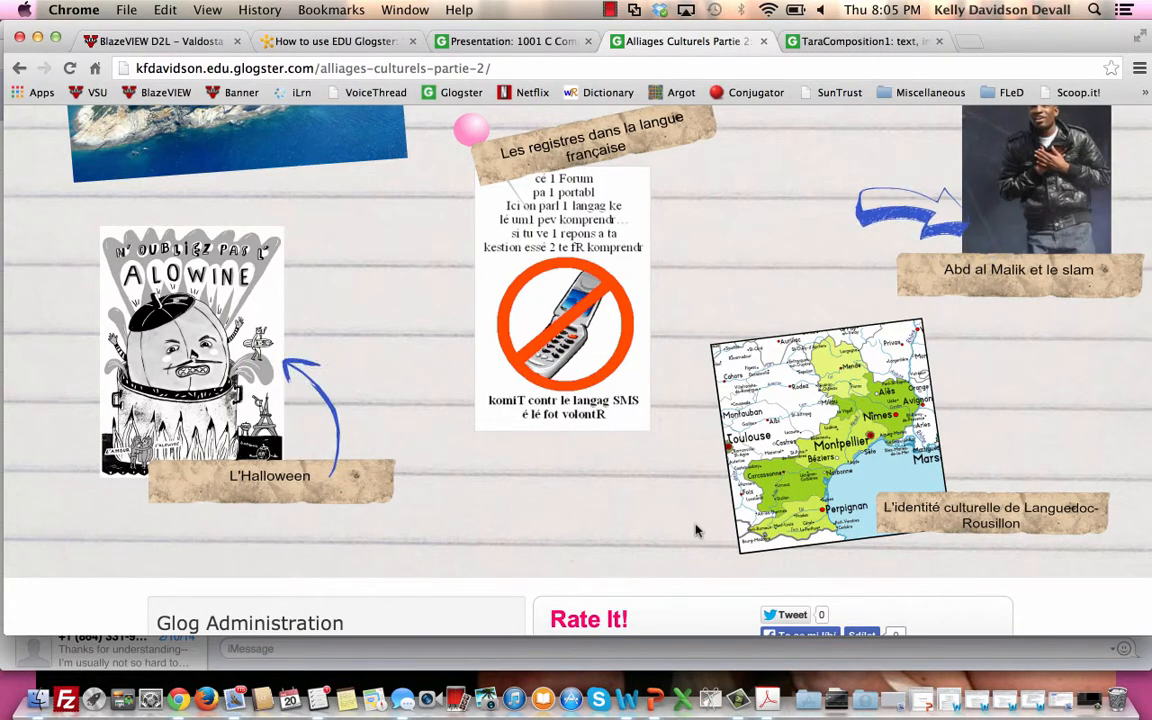
scroll(697, 531, down, 12)
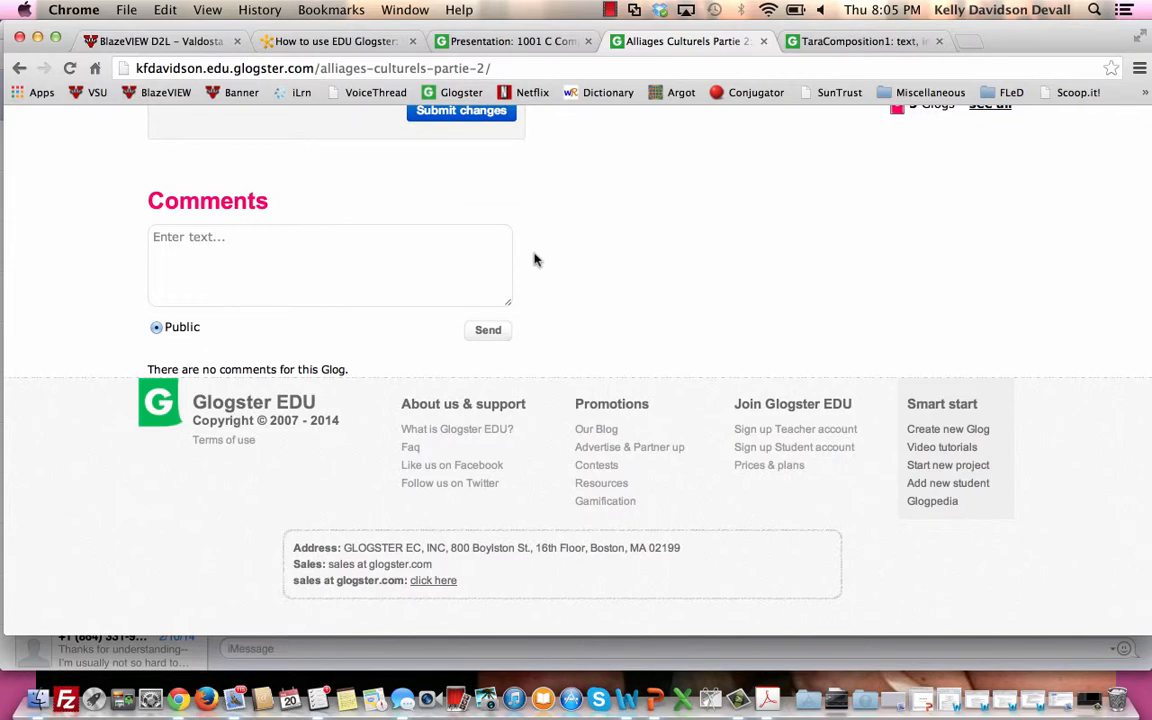
scroll(535, 260, up, 12)
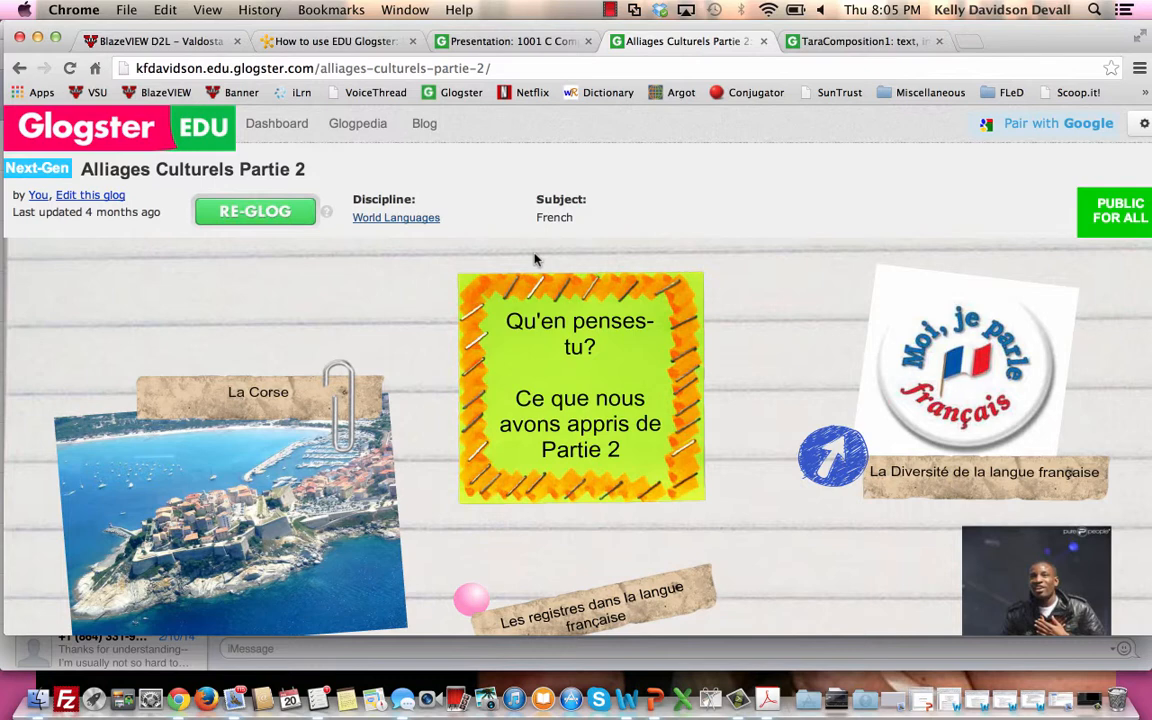
From the 1001 C Composition 1 presentation, return to the dashboard and create a new glog with the Horizontal template.
click(558, 42)
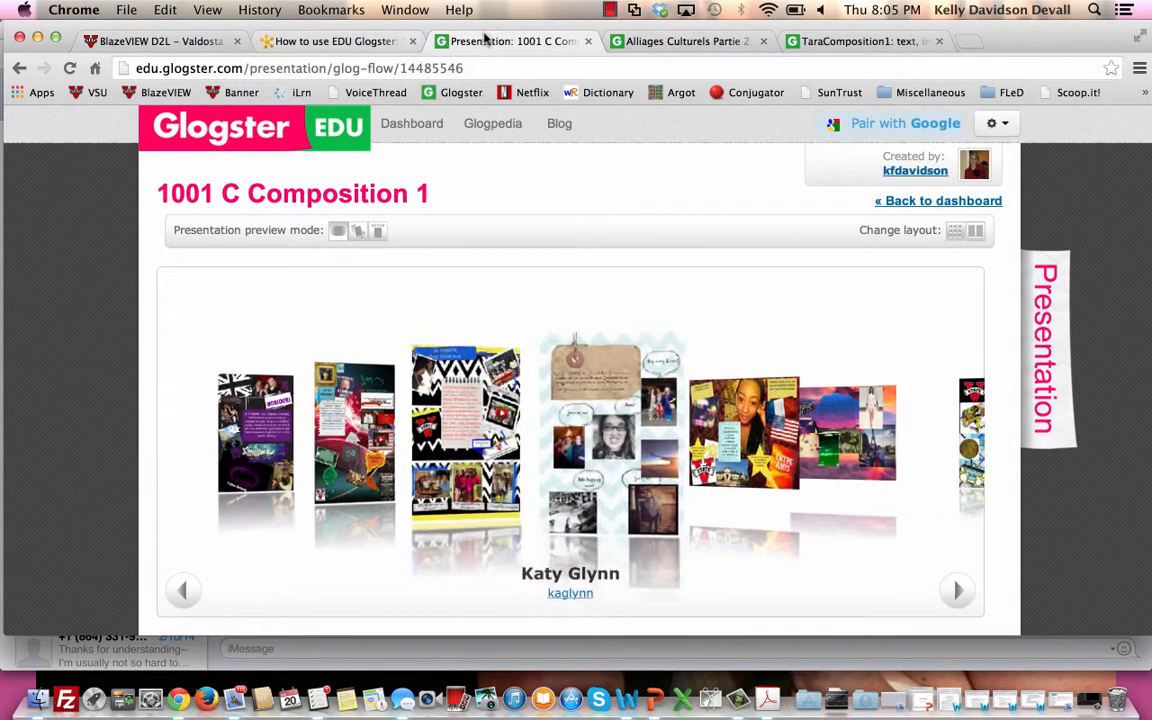
click(413, 126)
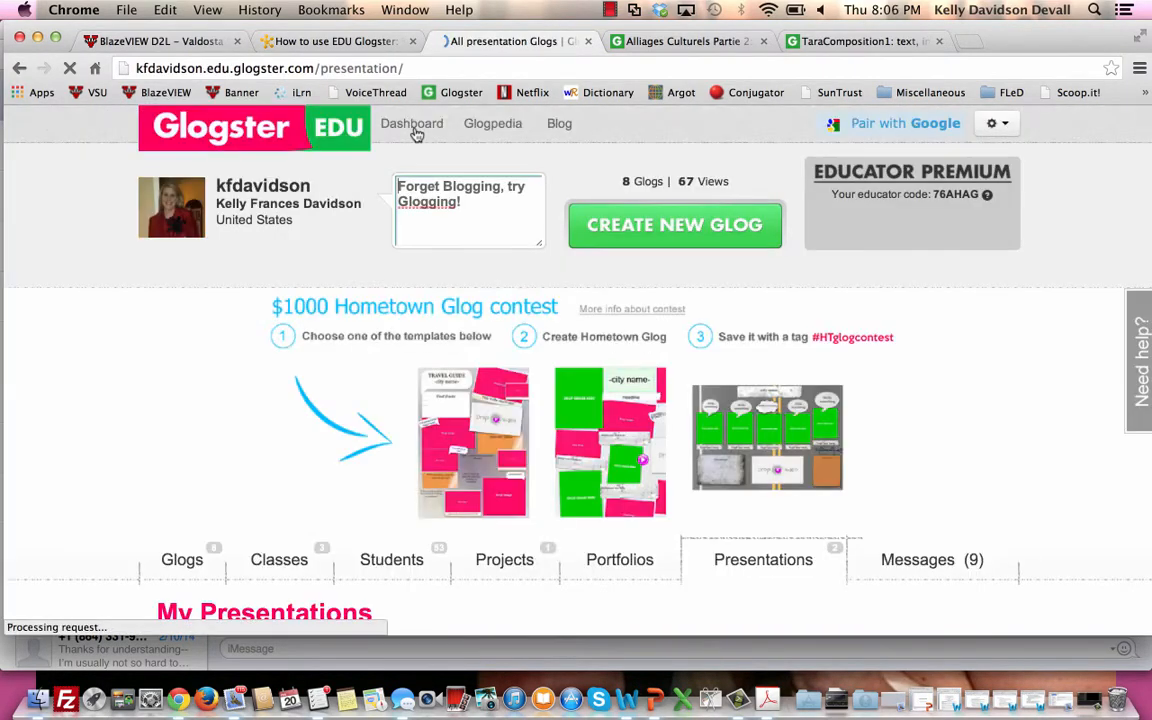
click(632, 238)
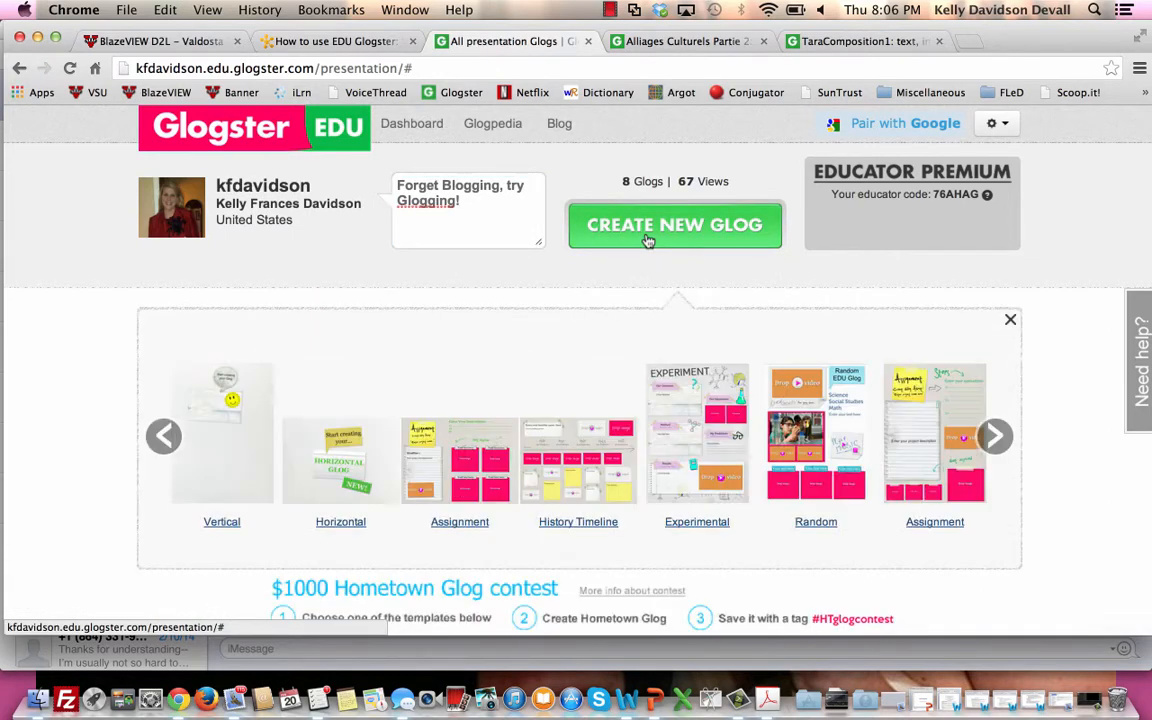
mouse_move(208, 431)
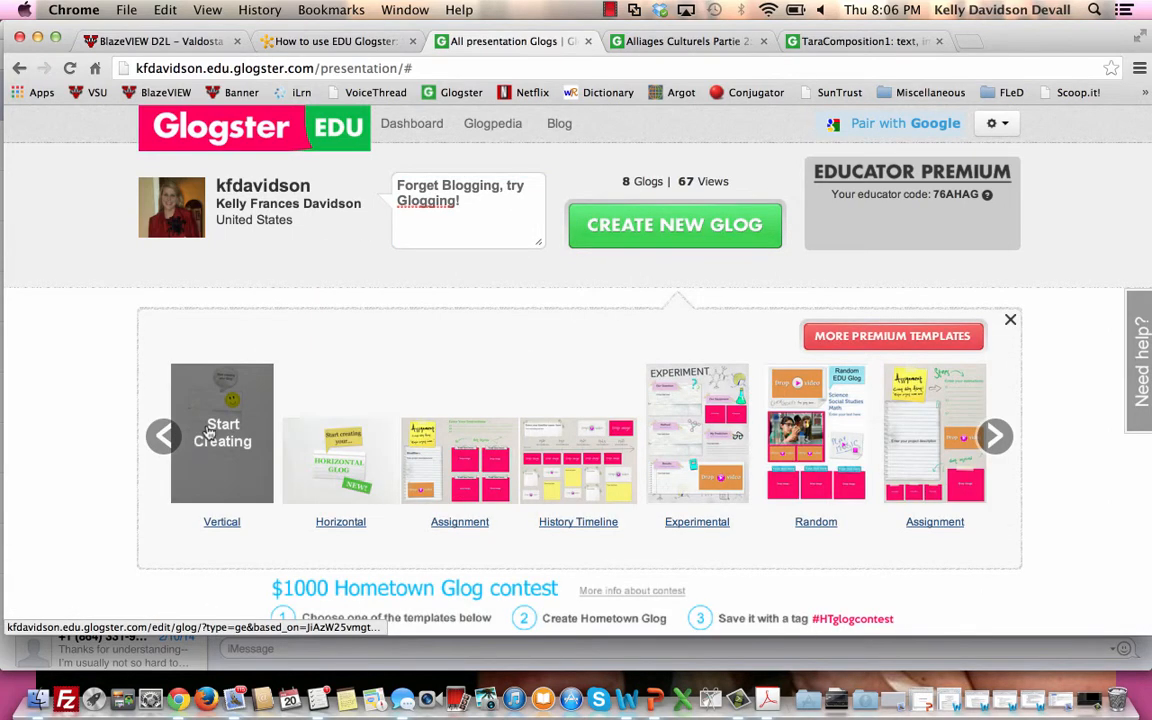
click(303, 466)
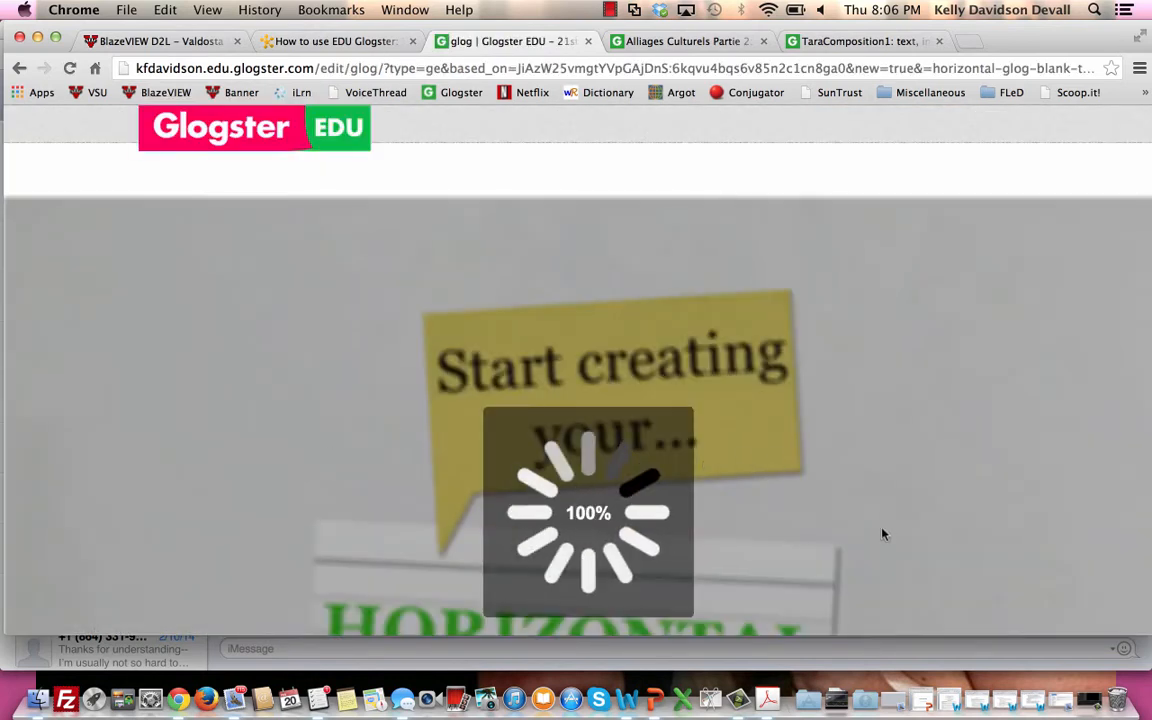
Delete the template's "Start creating your..." bubble, "HORIZONTAL GLOG" note and green "NEW!" label from the canvas.
scroll(861, 603, down, 5)
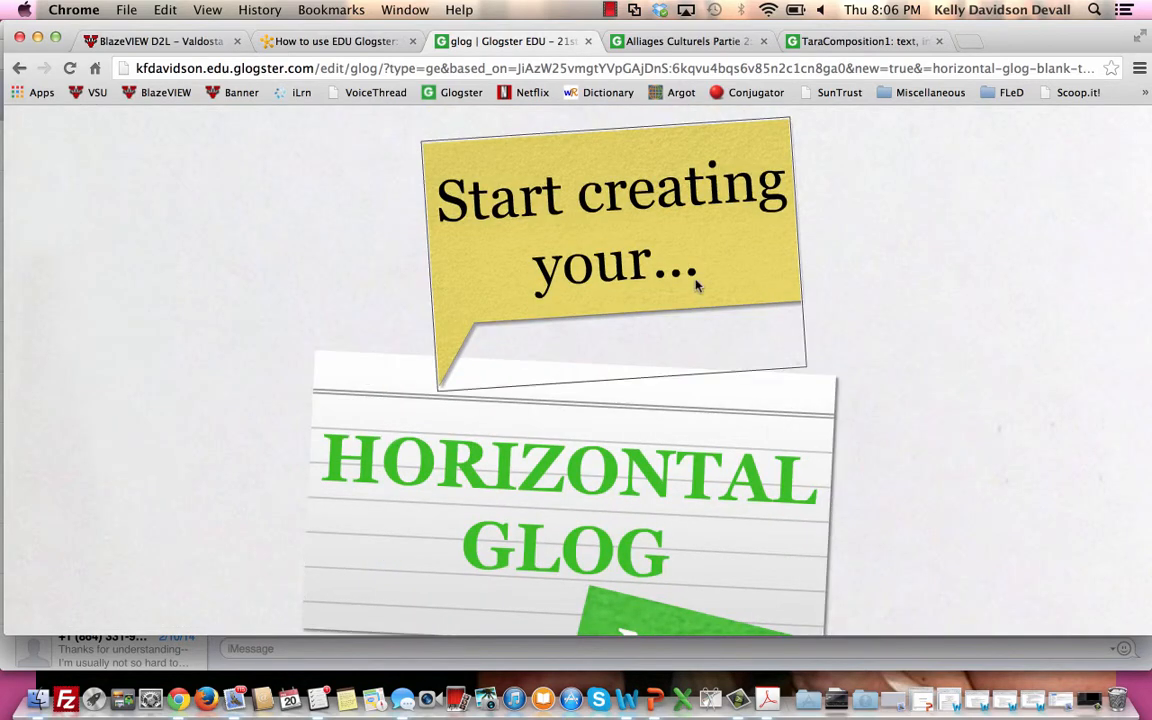
click(697, 286)
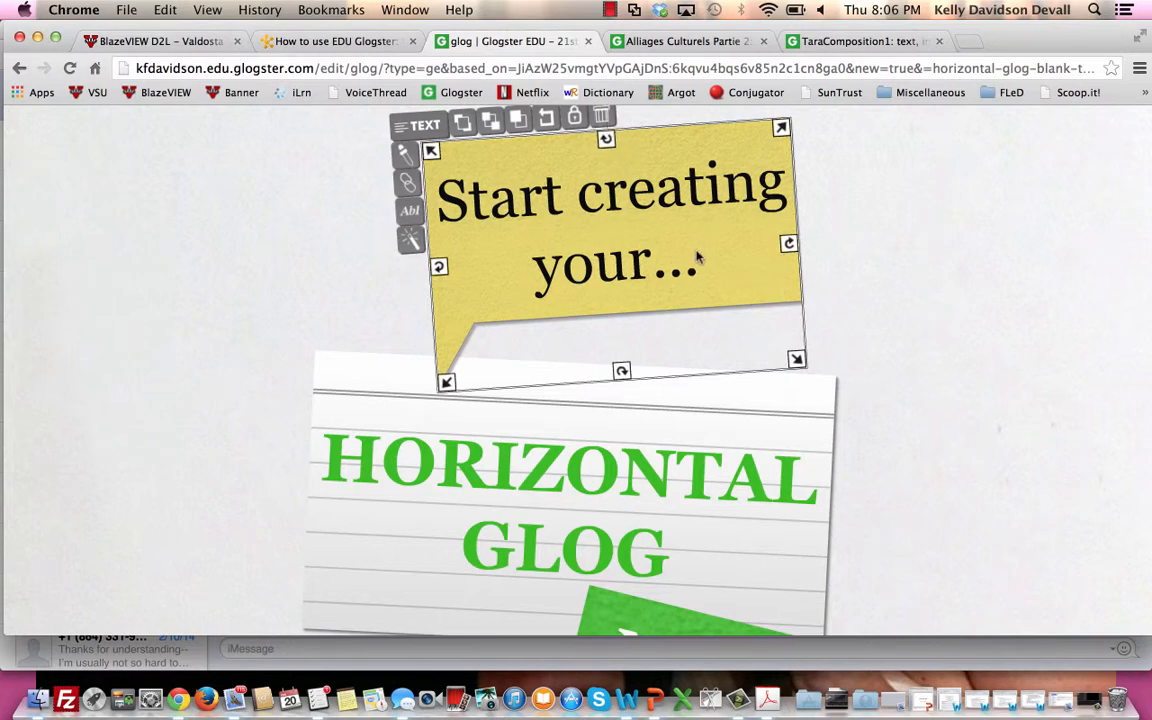
click(601, 117)
click(672, 375)
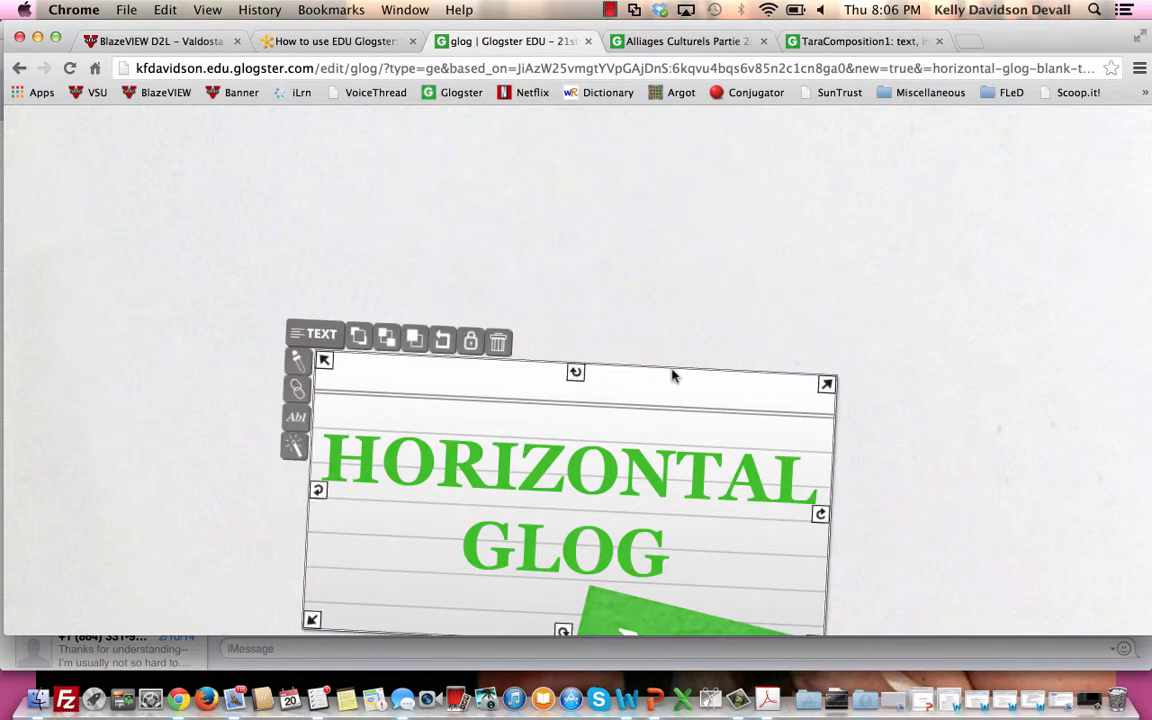
click(494, 341)
scroll(491, 339, down, 5)
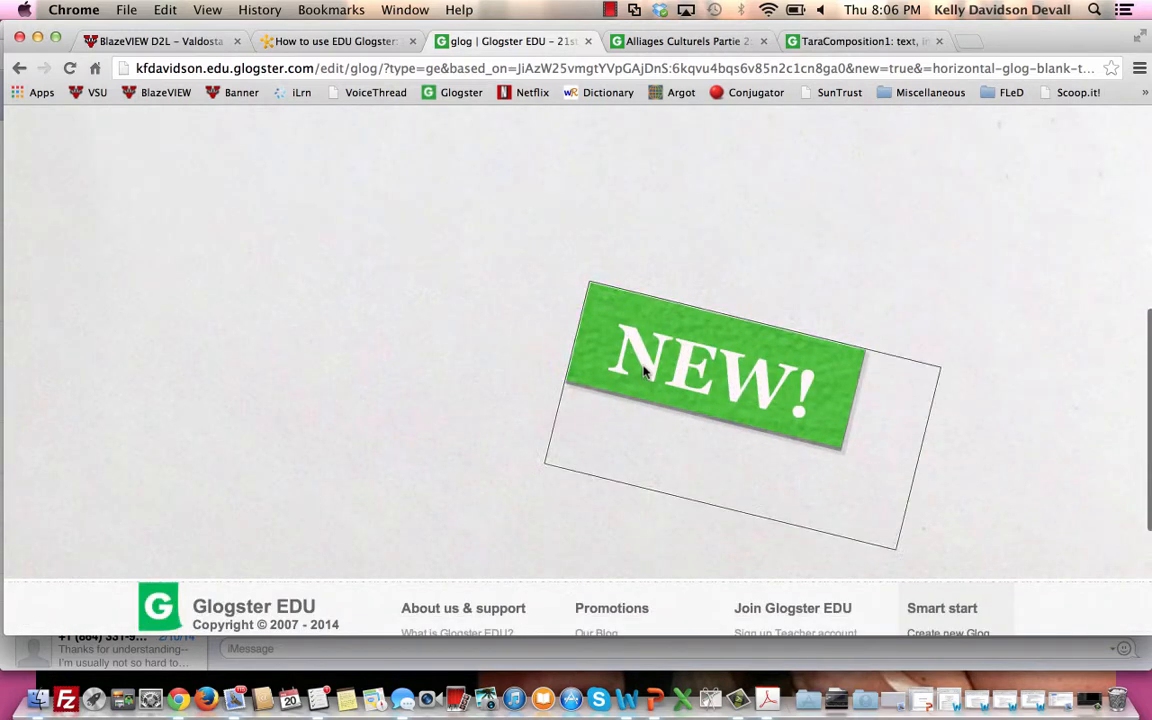
click(697, 357)
click(770, 308)
Apply the white paper with blue lines from the Papers gallery folder as the glog's wall background.
scroll(777, 313, up, 5)
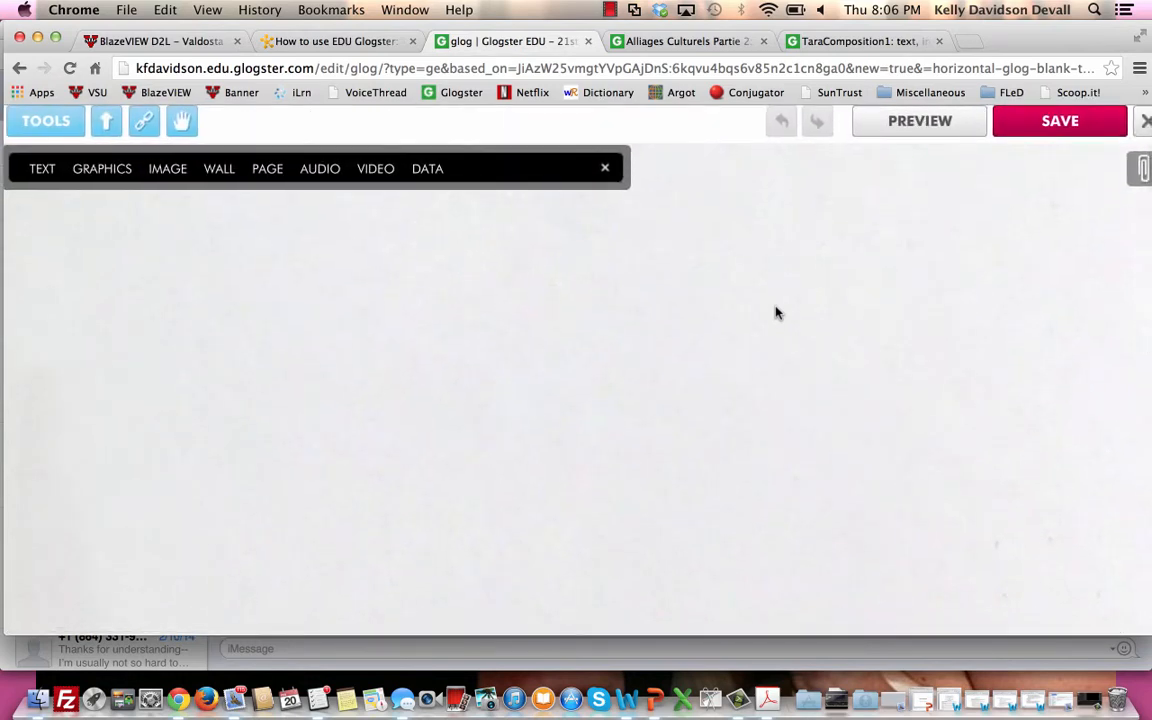
click(221, 170)
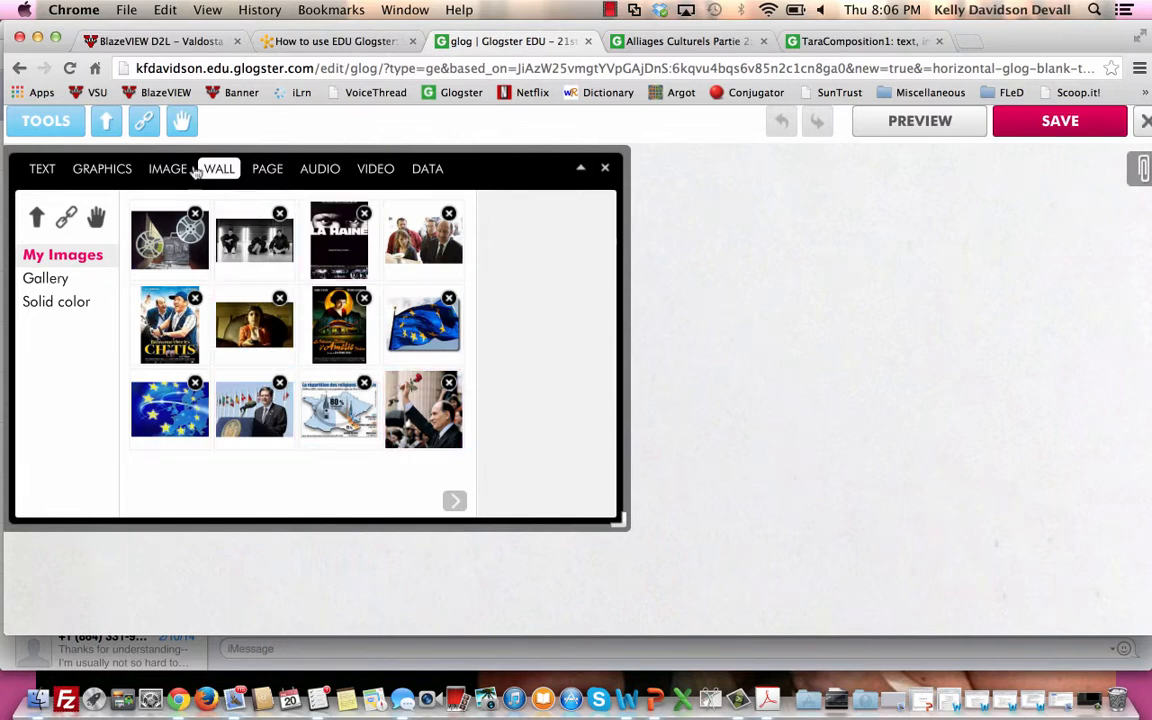
click(60, 283)
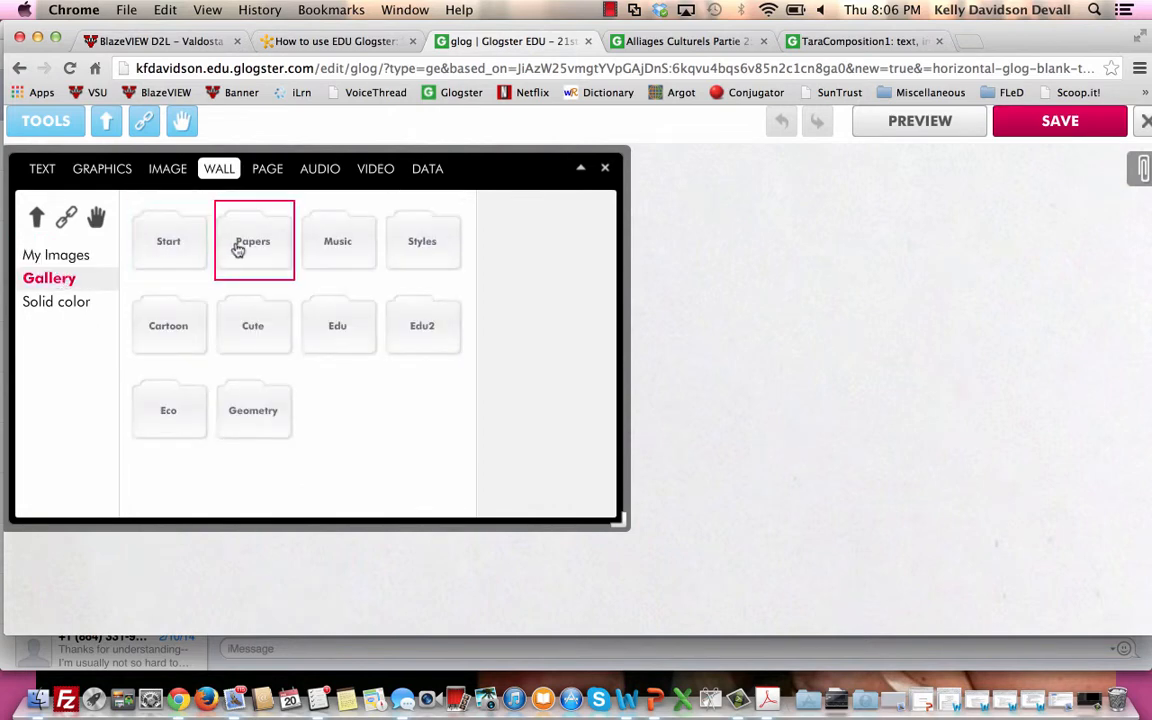
click(266, 256)
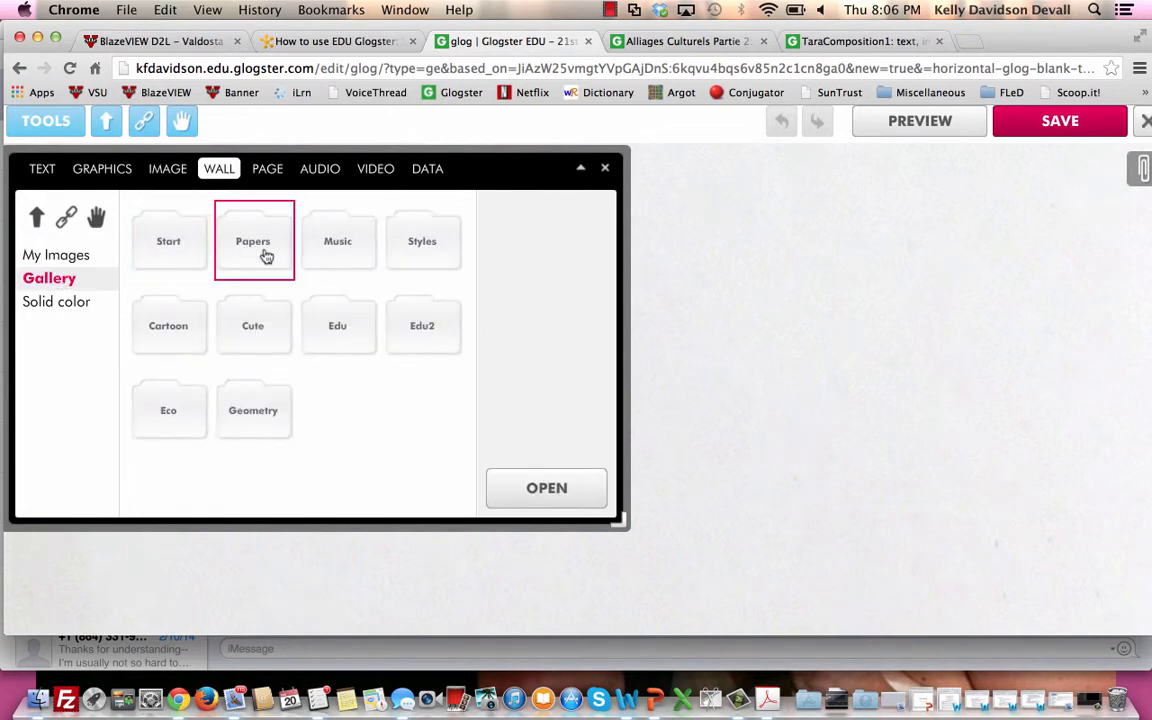
click(589, 484)
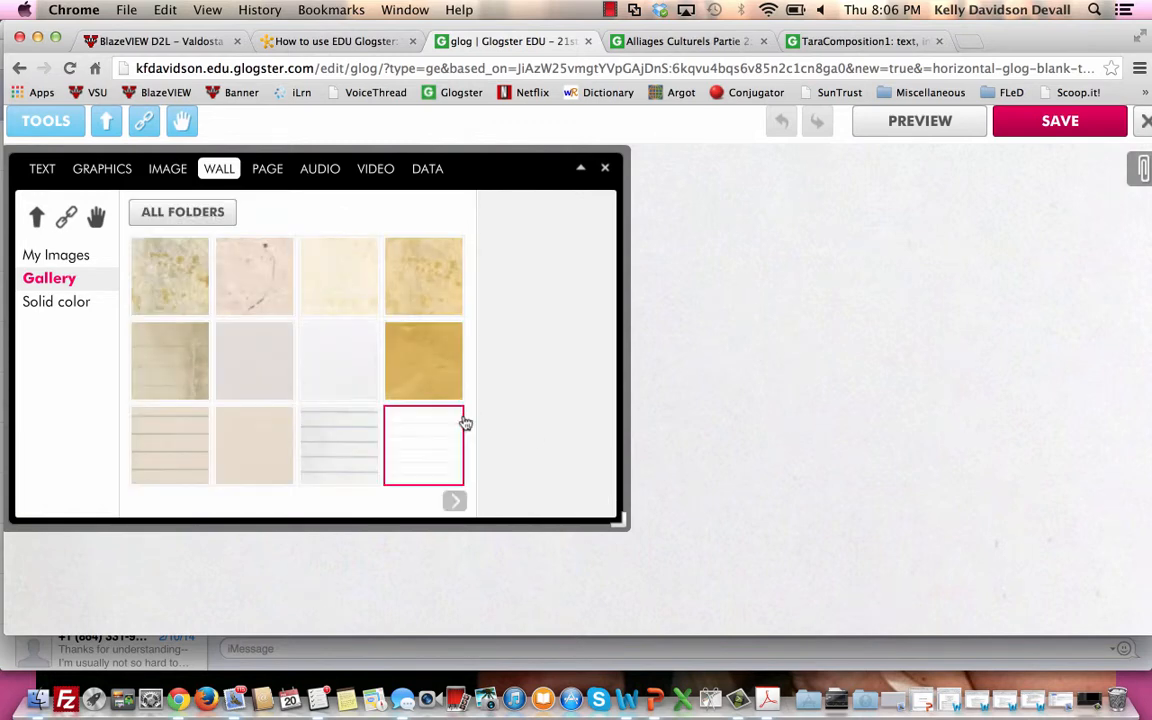
click(369, 437)
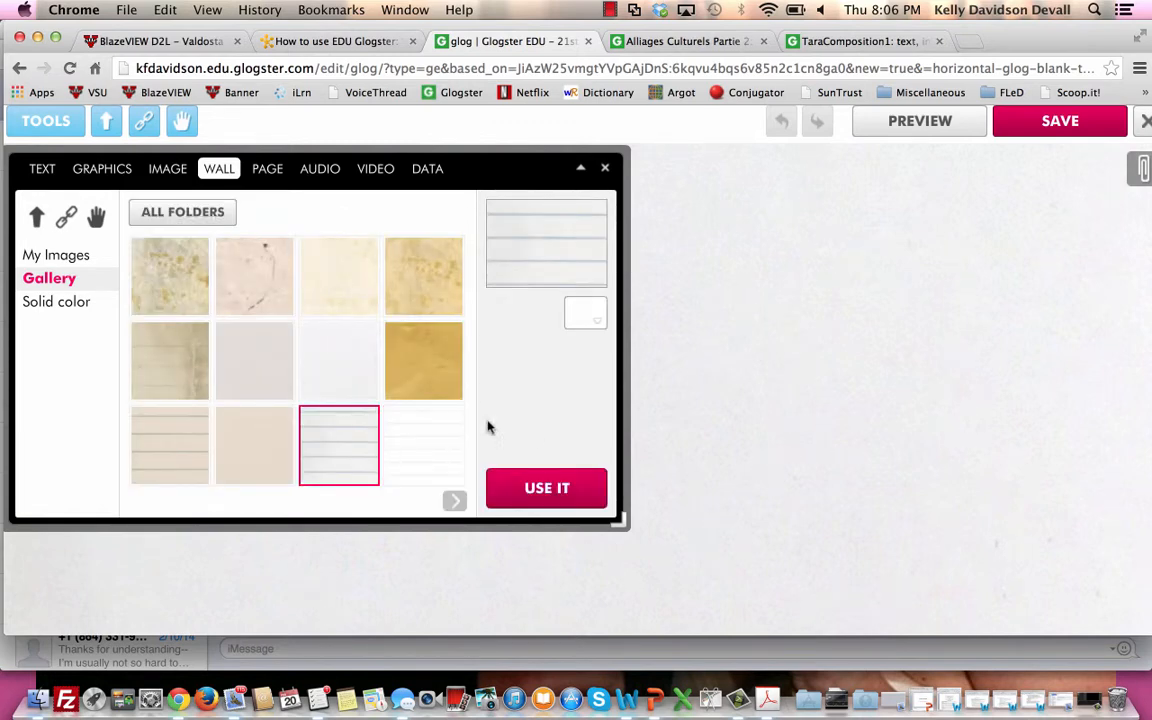
click(513, 500)
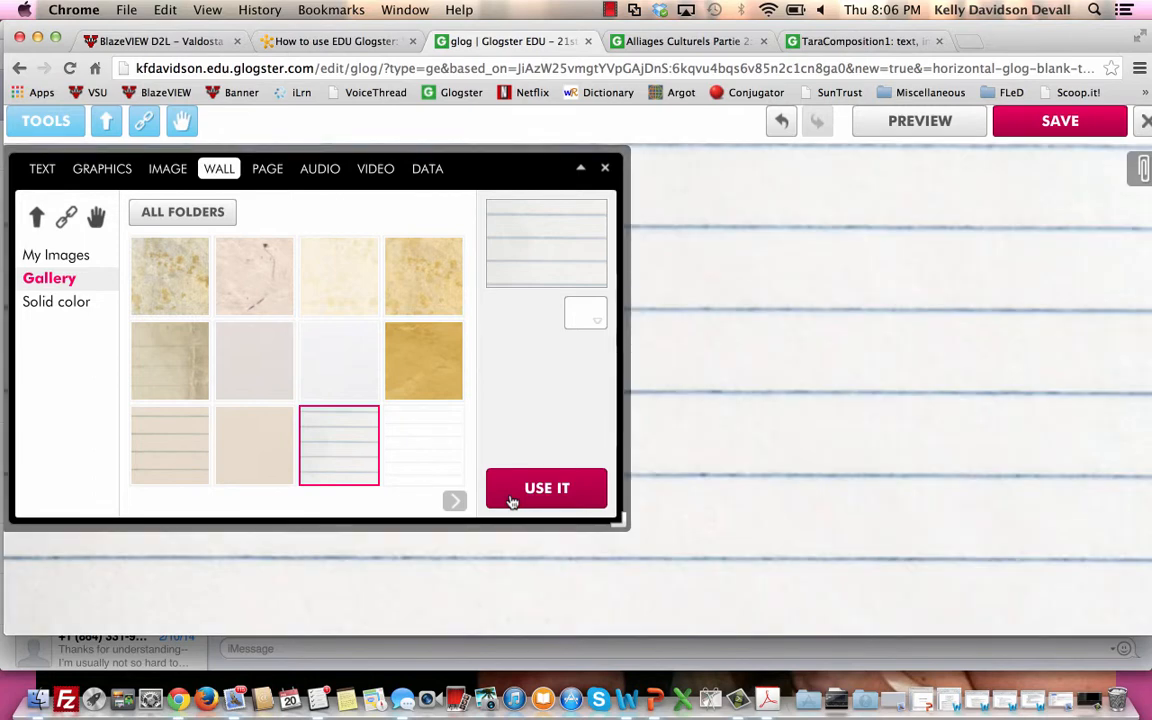
Add the yellow speech bubble with the orange outline from the Start text collection and place it on the right half of the glog.
click(64, 304)
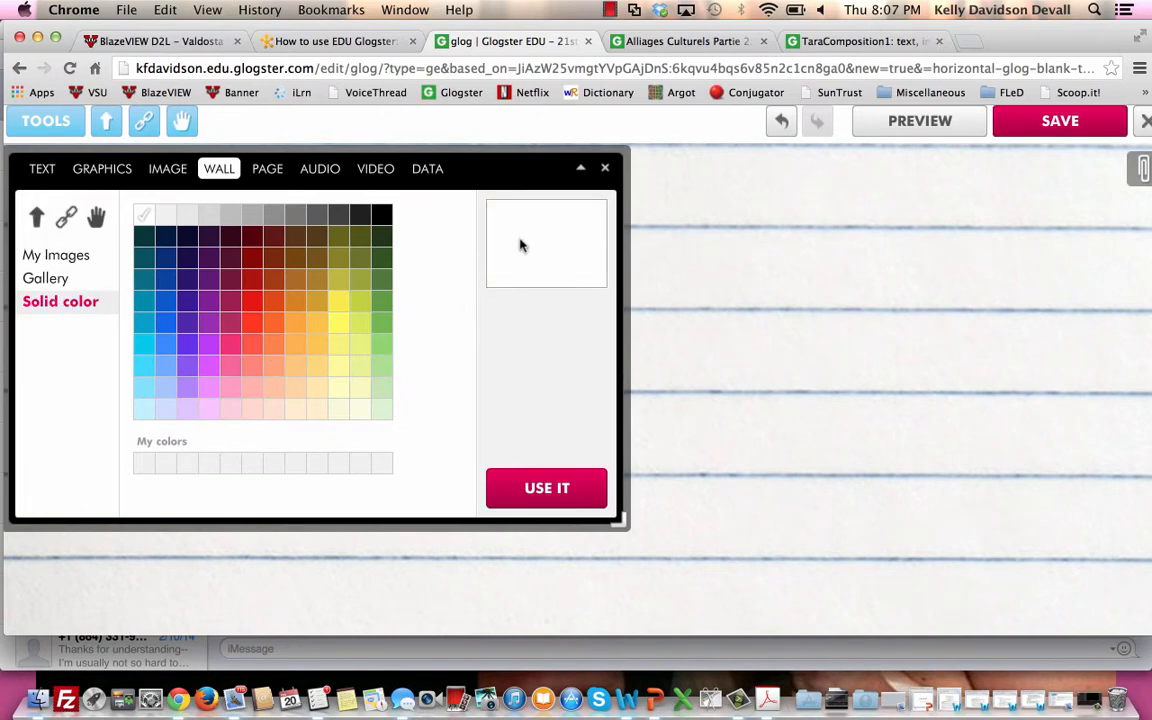
click(42, 170)
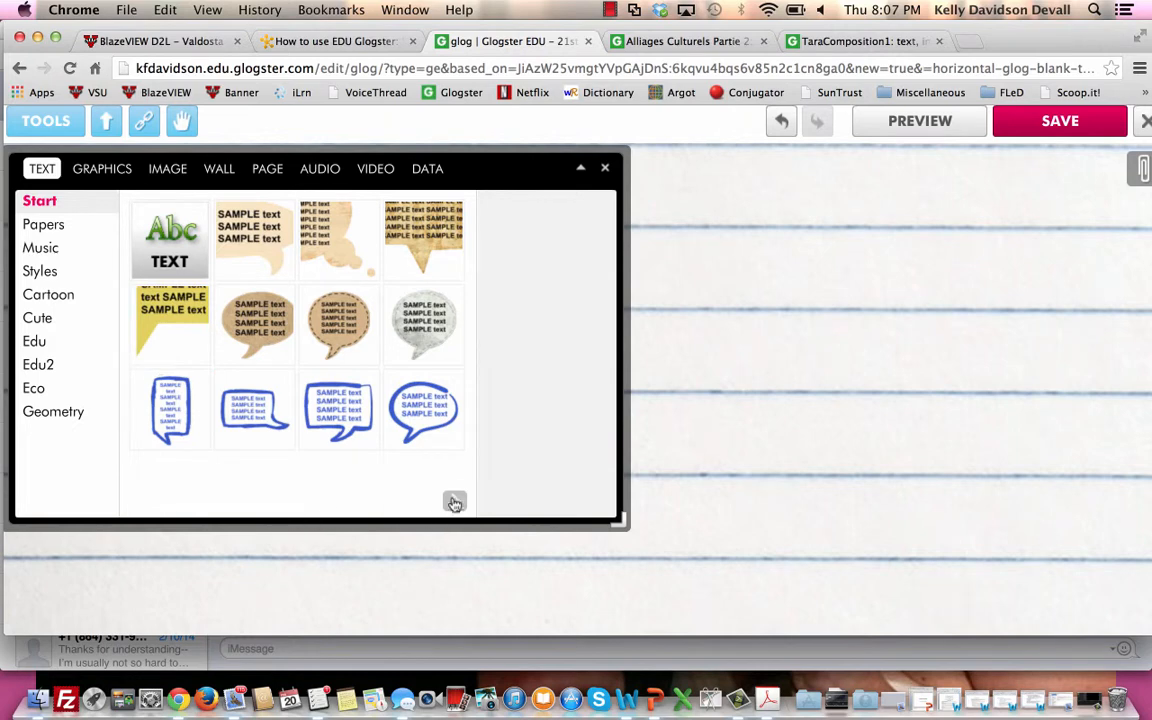
click(454, 503)
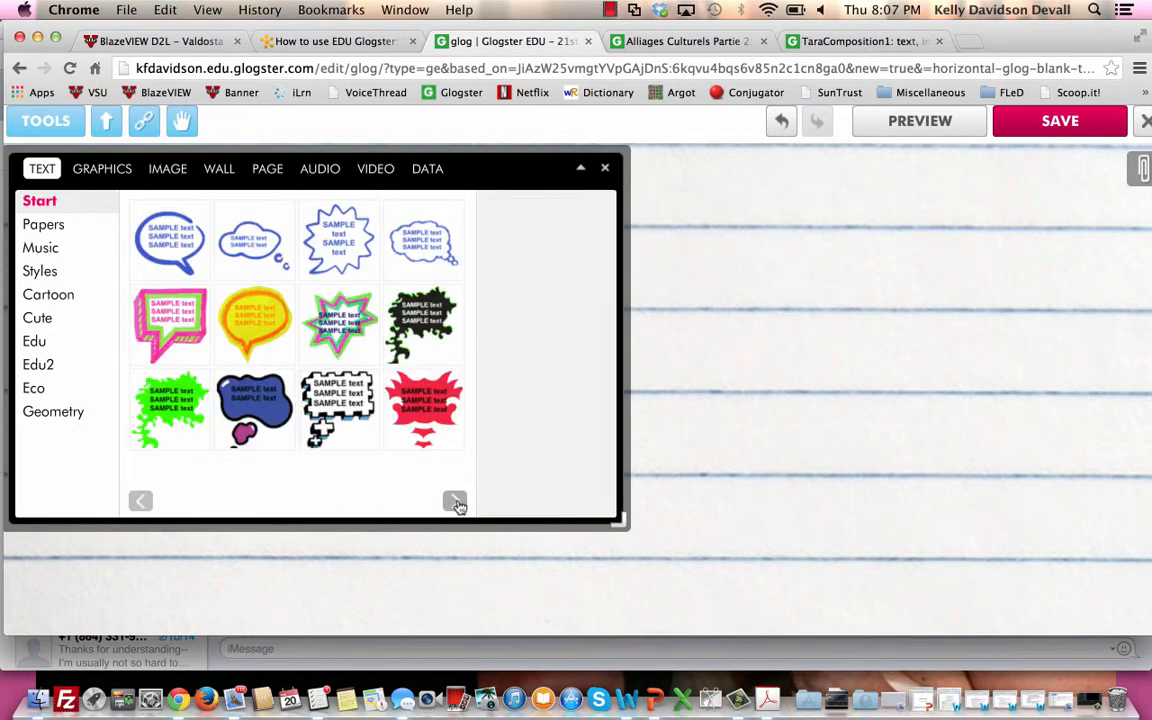
click(268, 348)
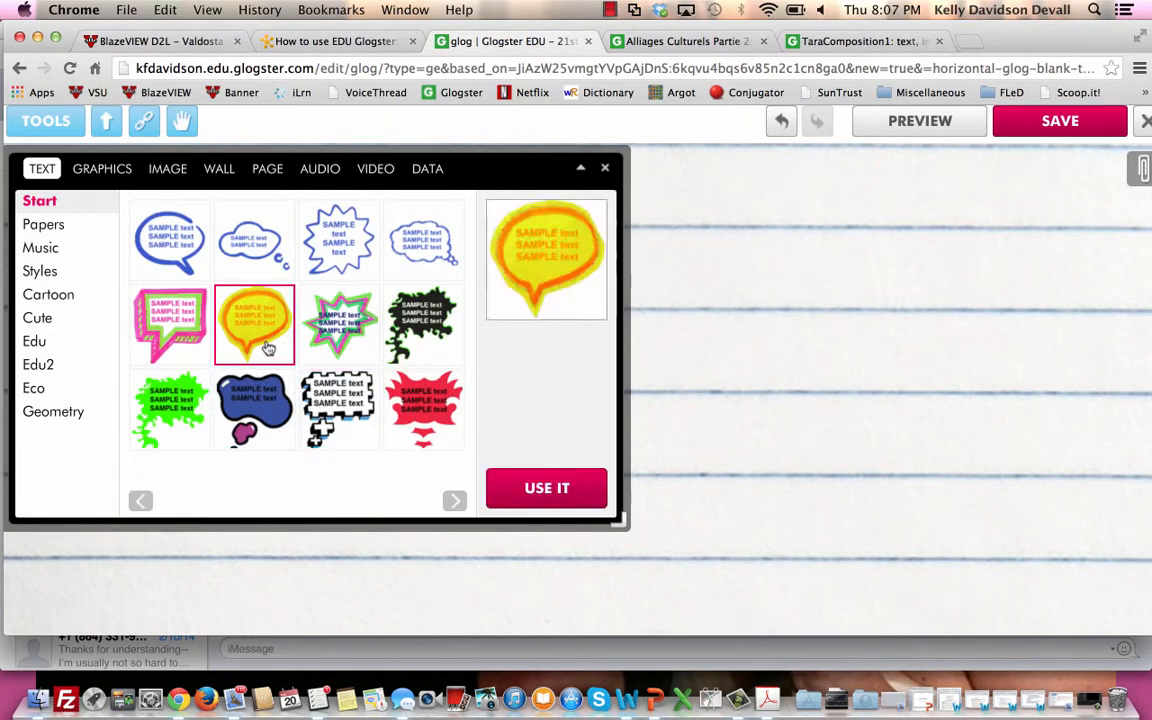
click(530, 488)
drag(731, 529, 955, 369)
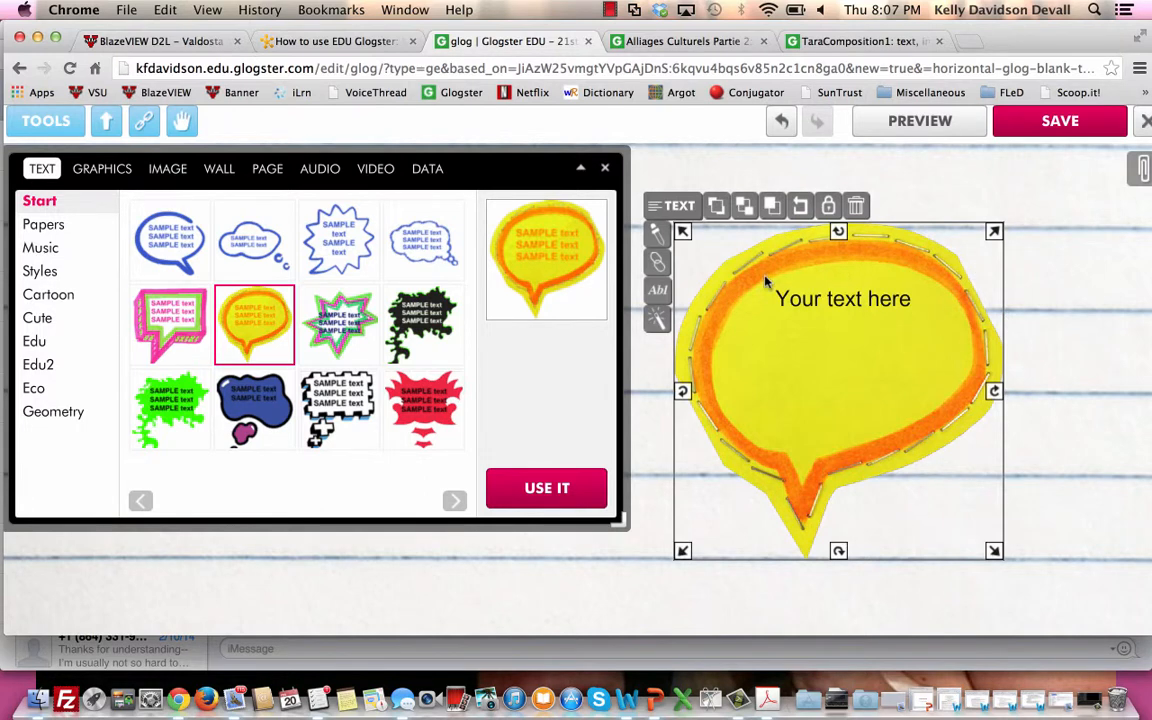
Replace the speech bubble's placeholder text with "sdlfkjsdfoswhgf".
click(836, 311)
click(833, 298)
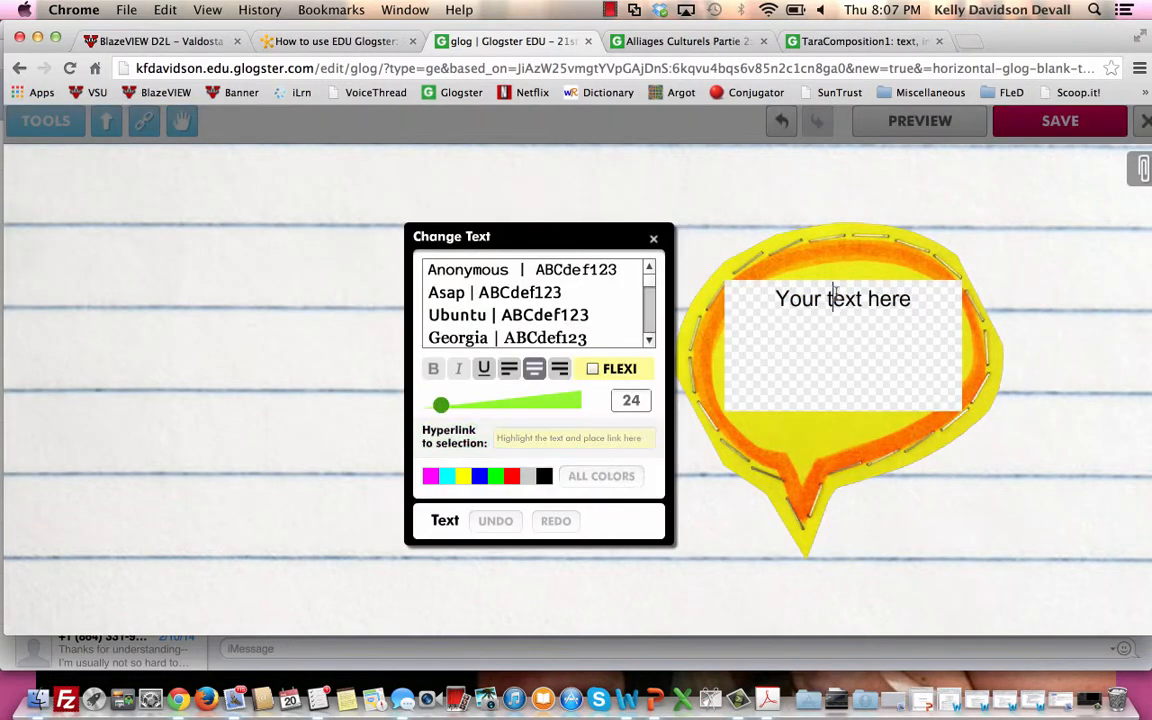
drag(827, 298, 911, 298)
key(super+a)
text(sdlfkjsdfoswhgf)
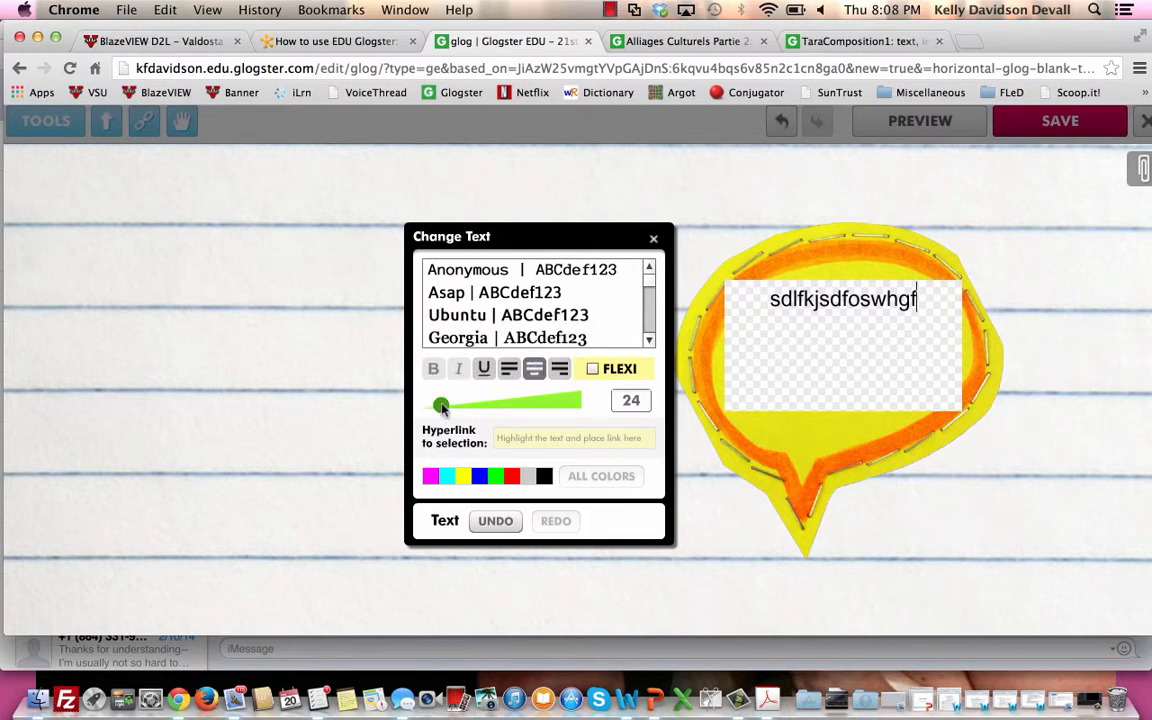
Copy the Alliages Culturels Partie 2 glog's web address and set it as the hyperlink of the bubble's entire text.
mouse_move(441, 404)
mouse_down()
mouse_move(484, 406)
mouse_move(424, 405)
mouse_up()
drag(930, 301, 771, 312)
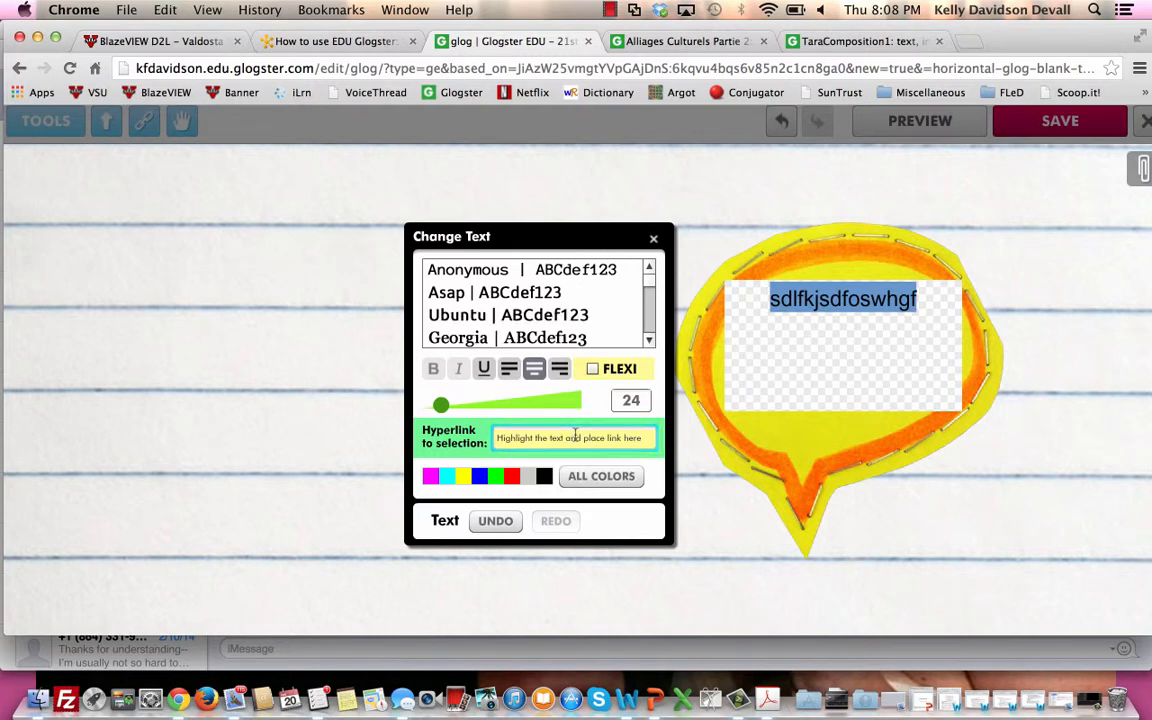
click(917, 298)
drag(917, 298, 760, 309)
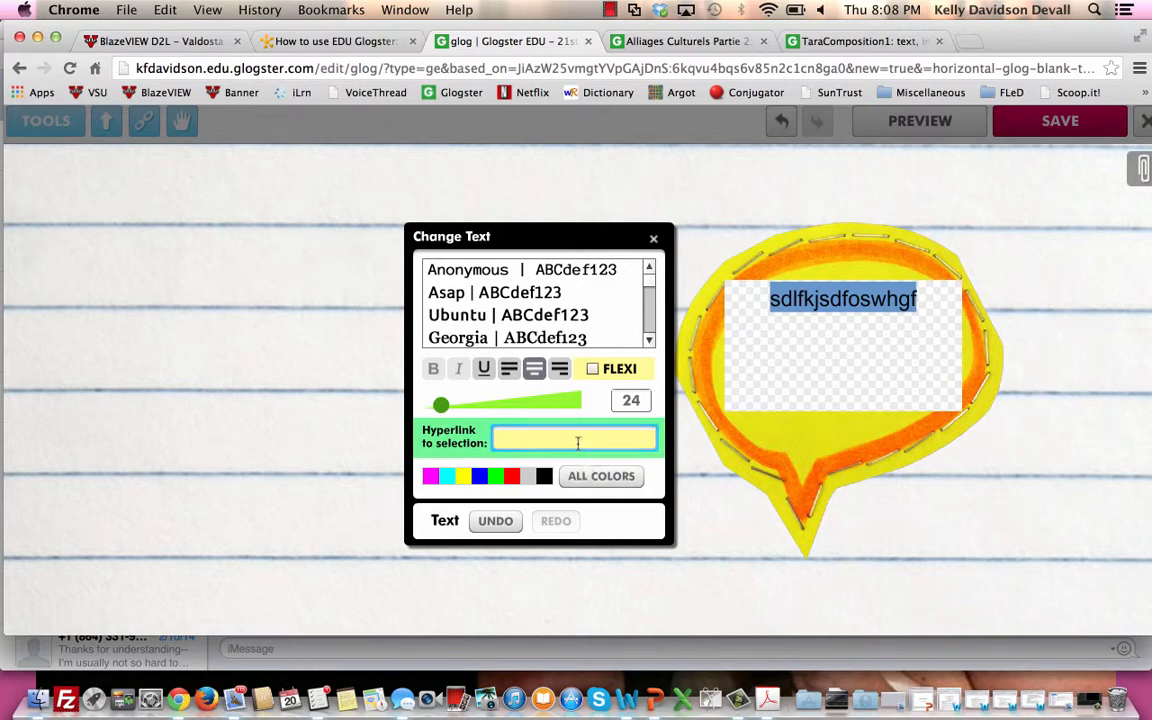
click(641, 43)
click(512, 67)
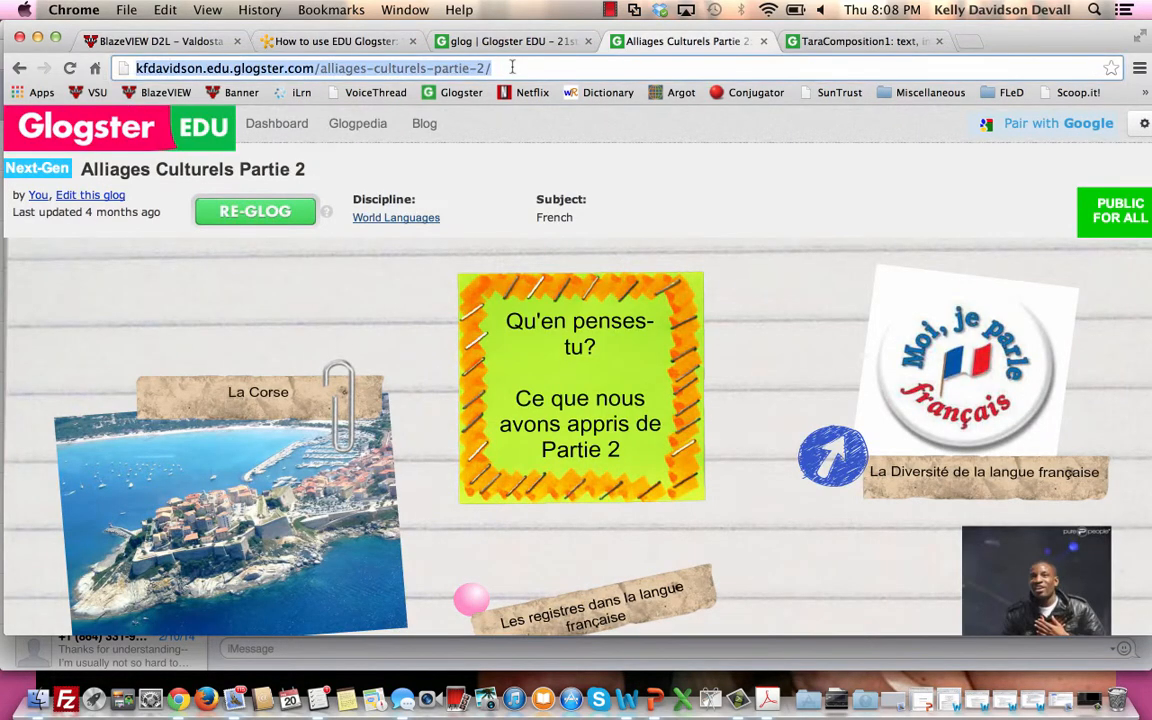
click(453, 43)
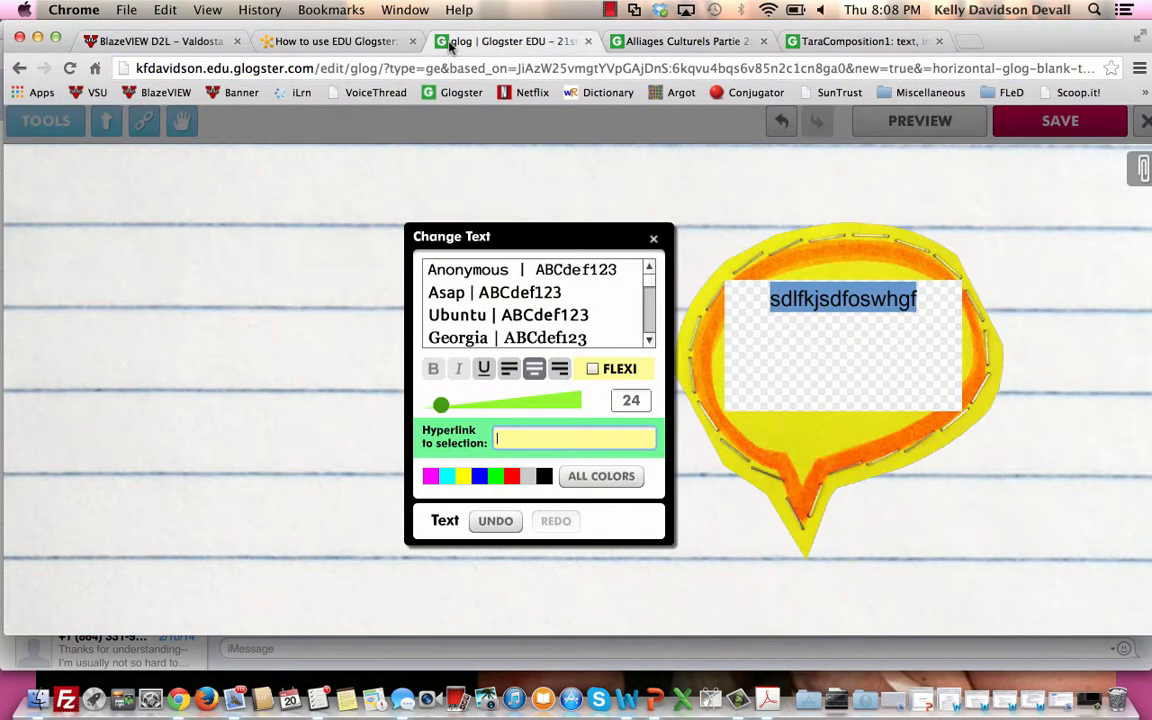
click(517, 441)
key(super+v)
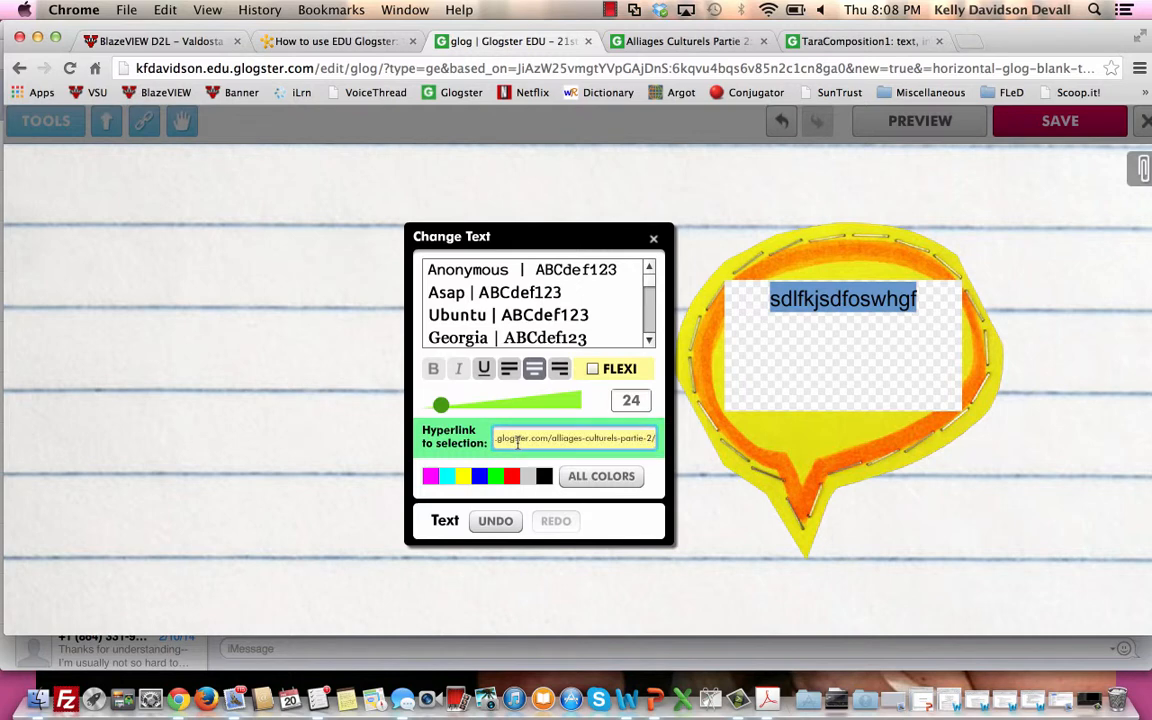
key(Return)
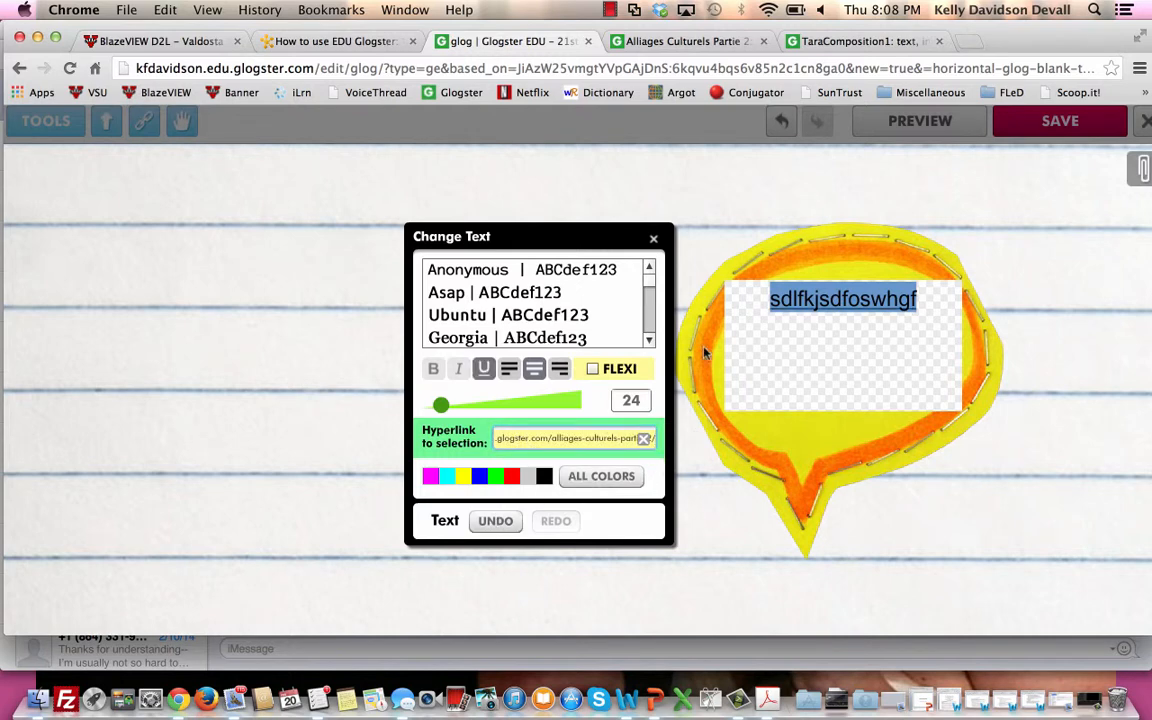
click(655, 240)
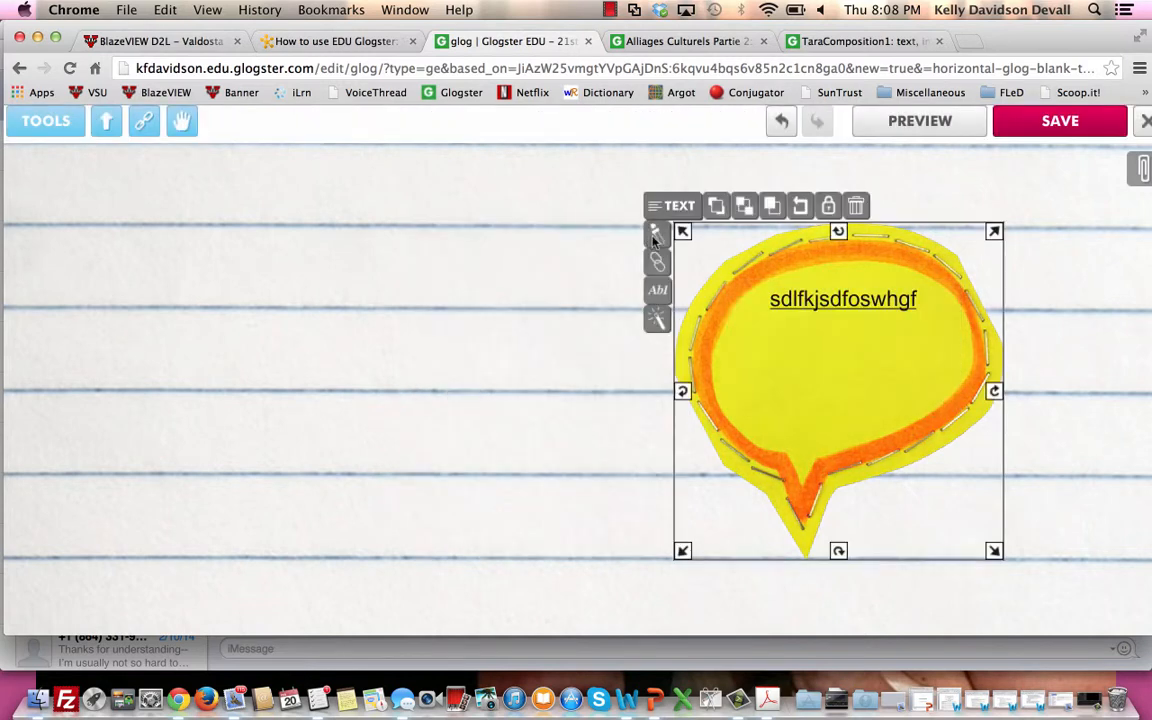
Reopen the bubble's text for editing and remove its hyperlink.
double_click(843, 305)
double_click(843, 301)
click(843, 301)
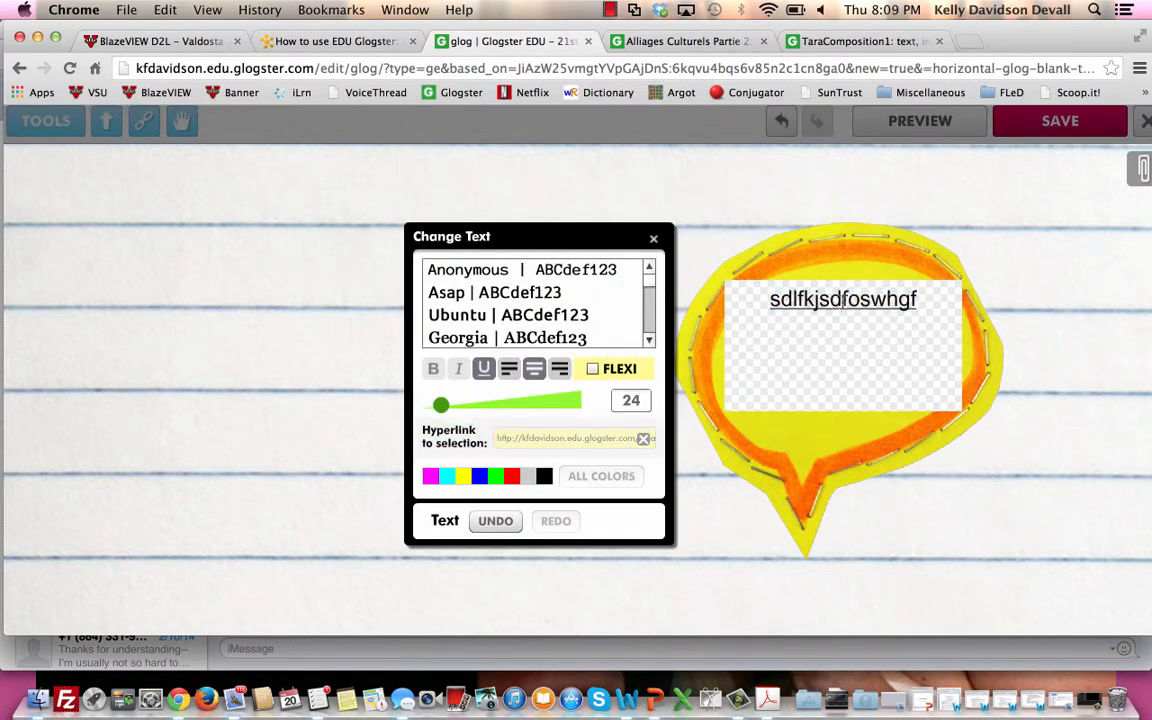
double_click(843, 301)
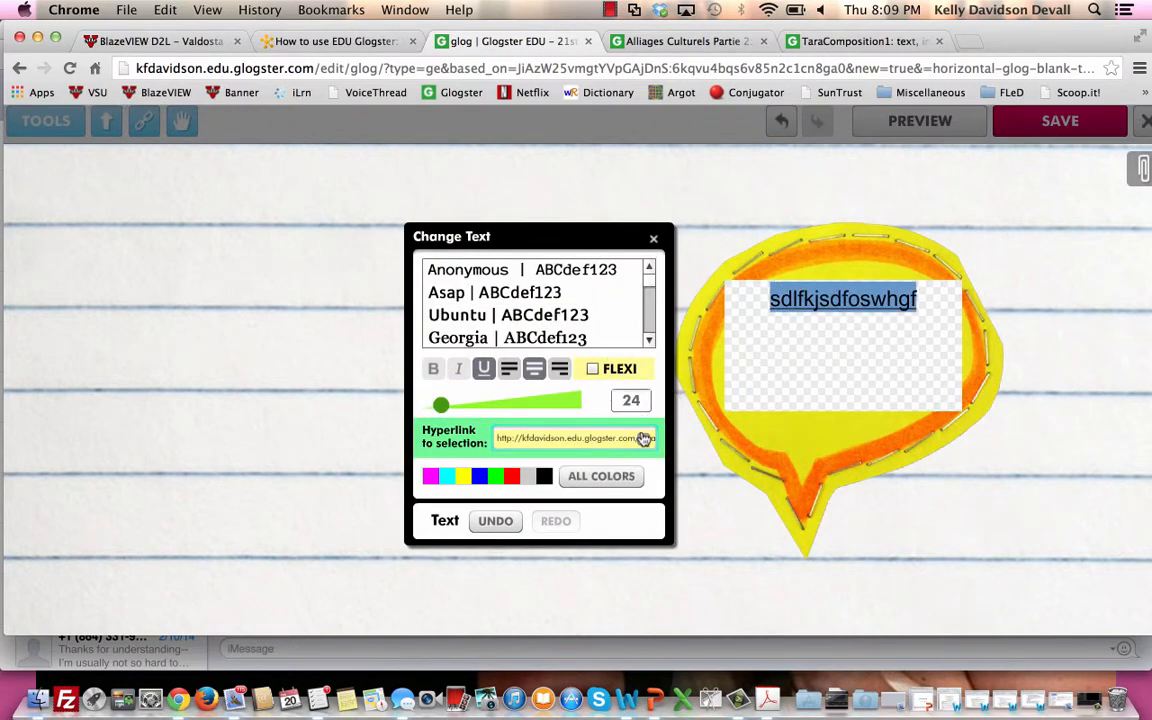
click(643, 438)
click(732, 381)
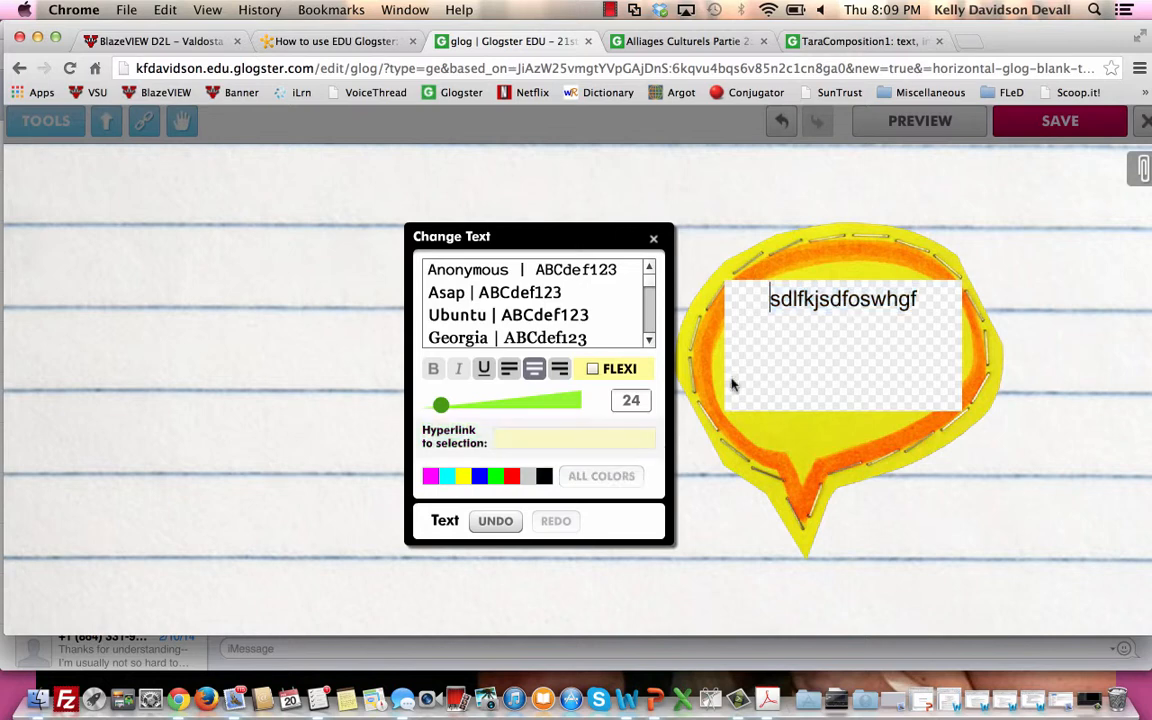
click(653, 240)
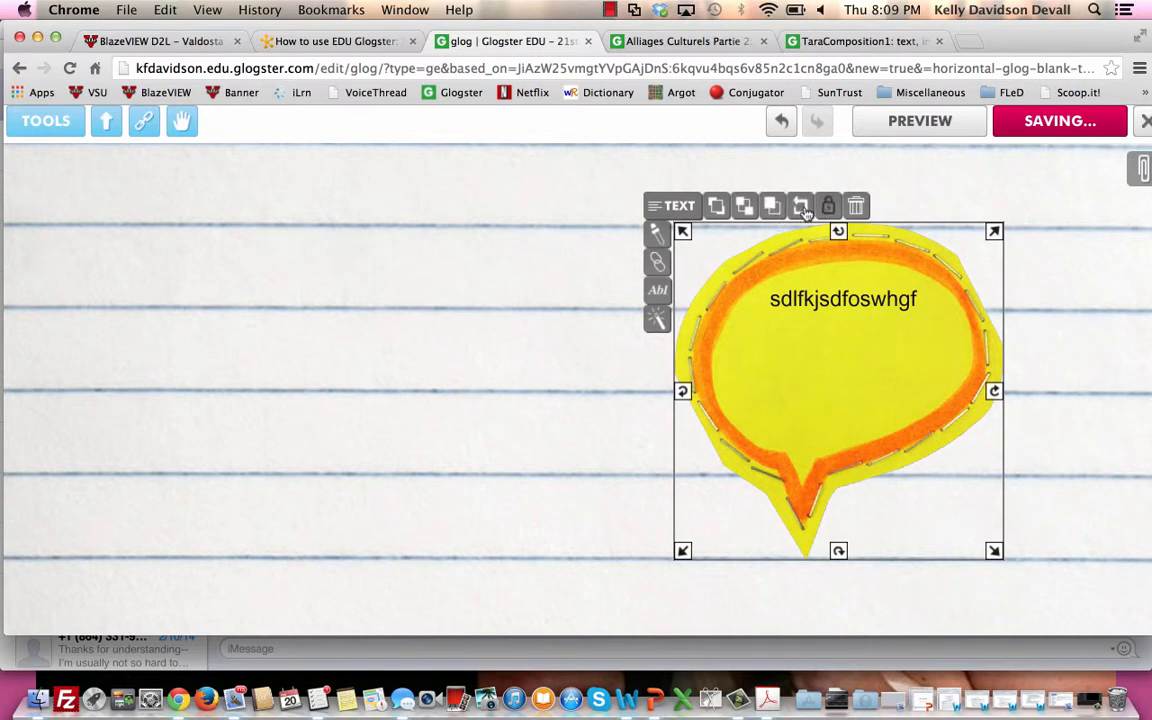
Link the bubble's text to the copied Alliages Culturels Partie 2 address and deselect the bubble.
click(662, 265)
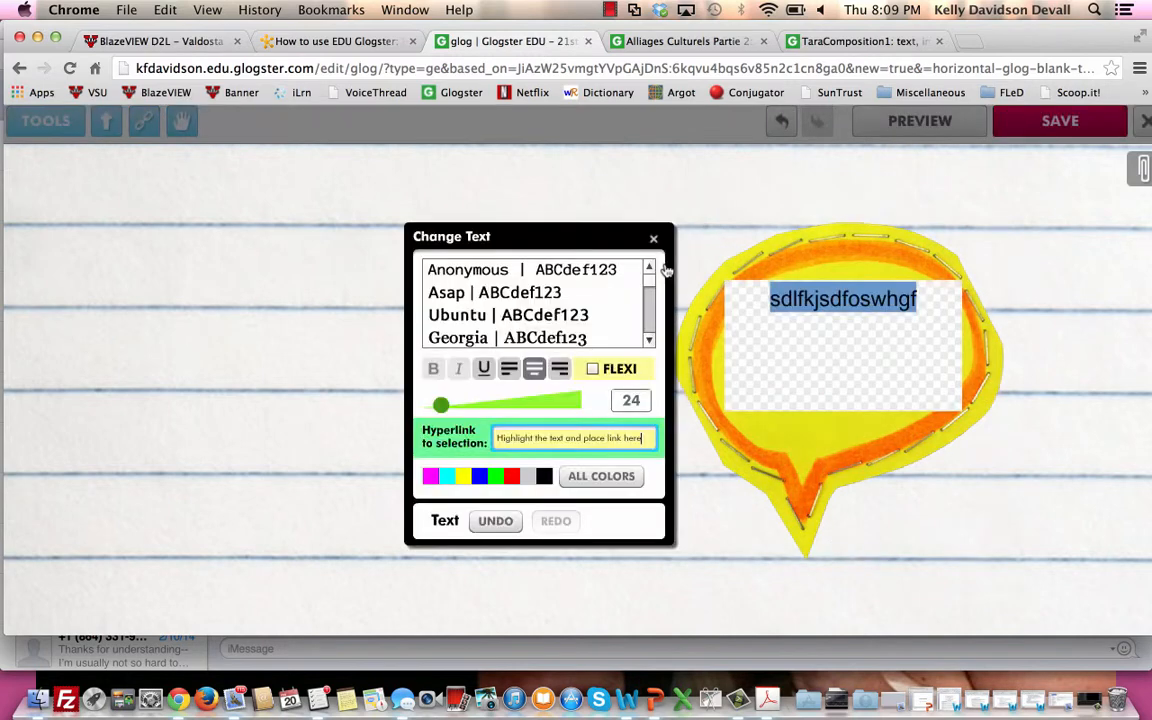
click(570, 438)
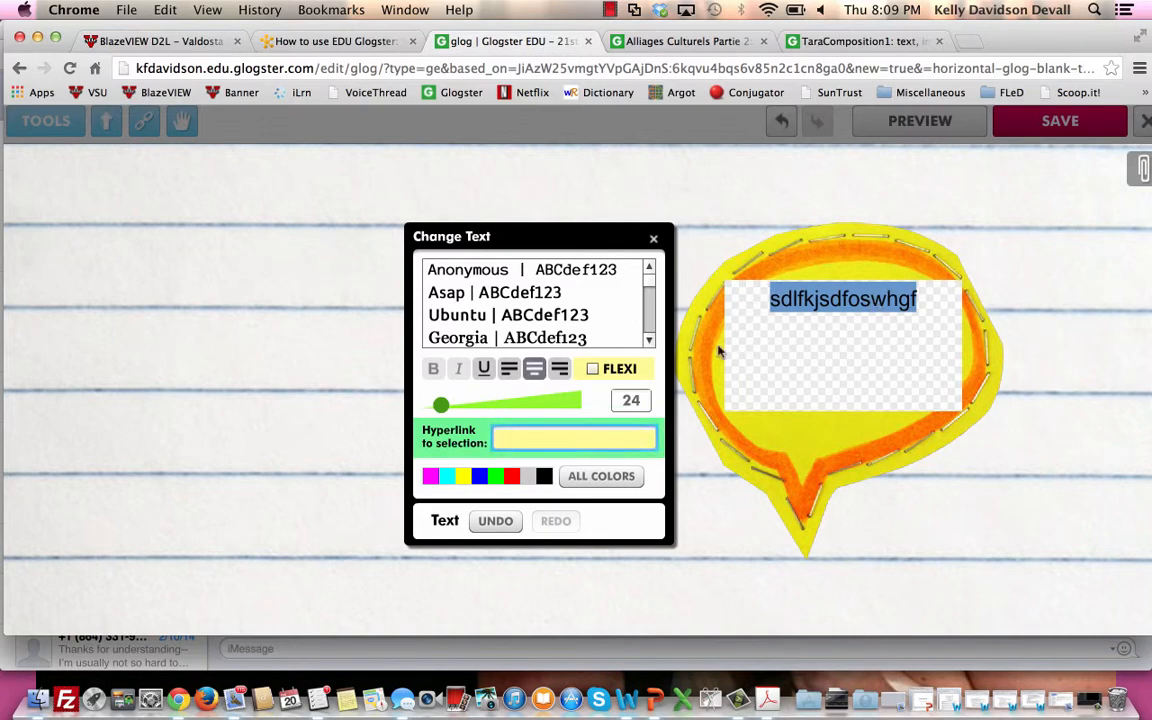
key(super+v)
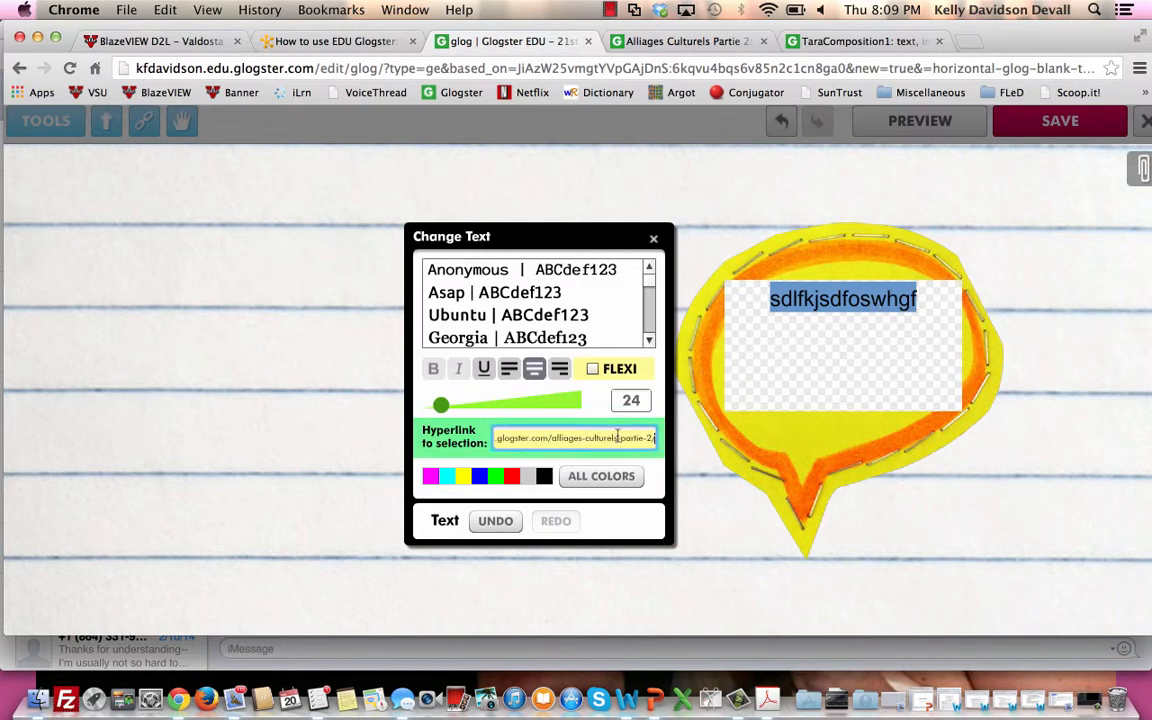
click(654, 240)
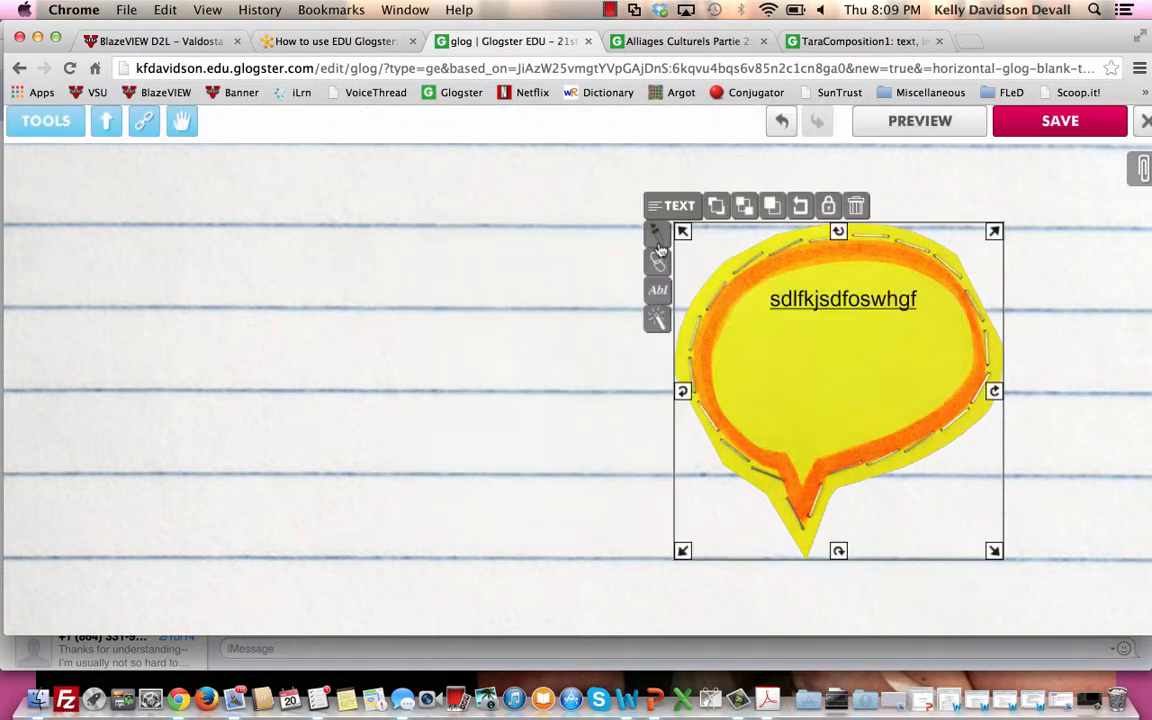
click(628, 398)
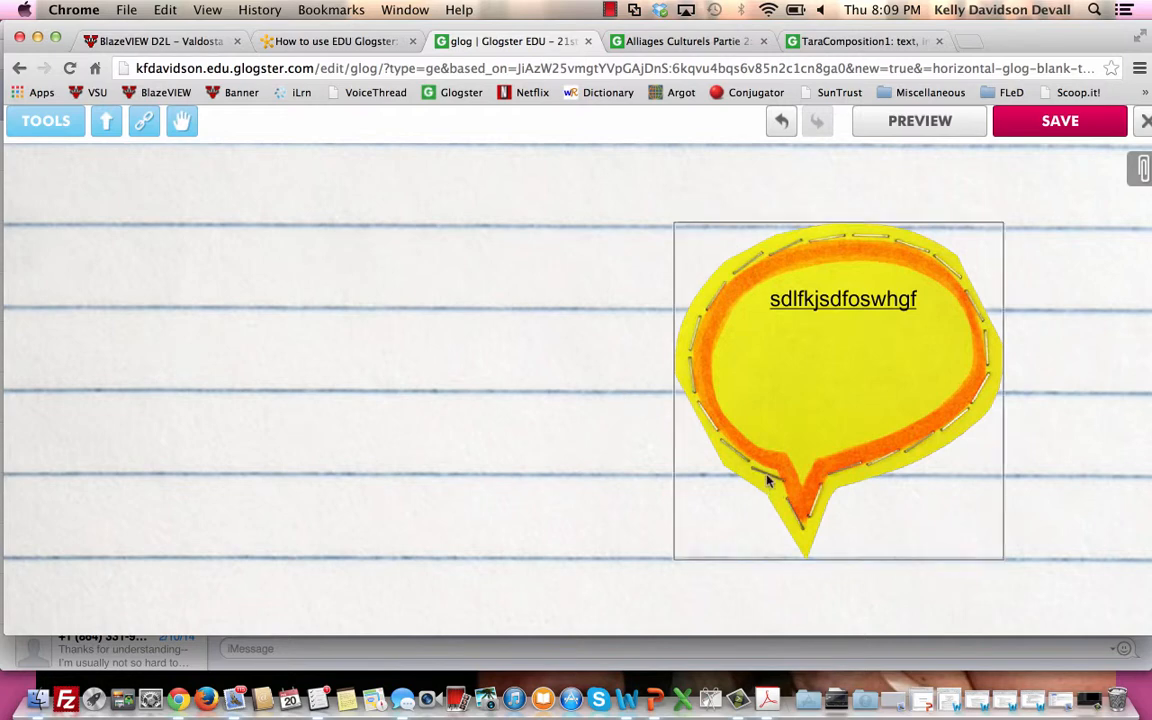
Move the yellow speech bubble toward the middle of the glog and enlarge it to about one and a half times its size.
click(771, 380)
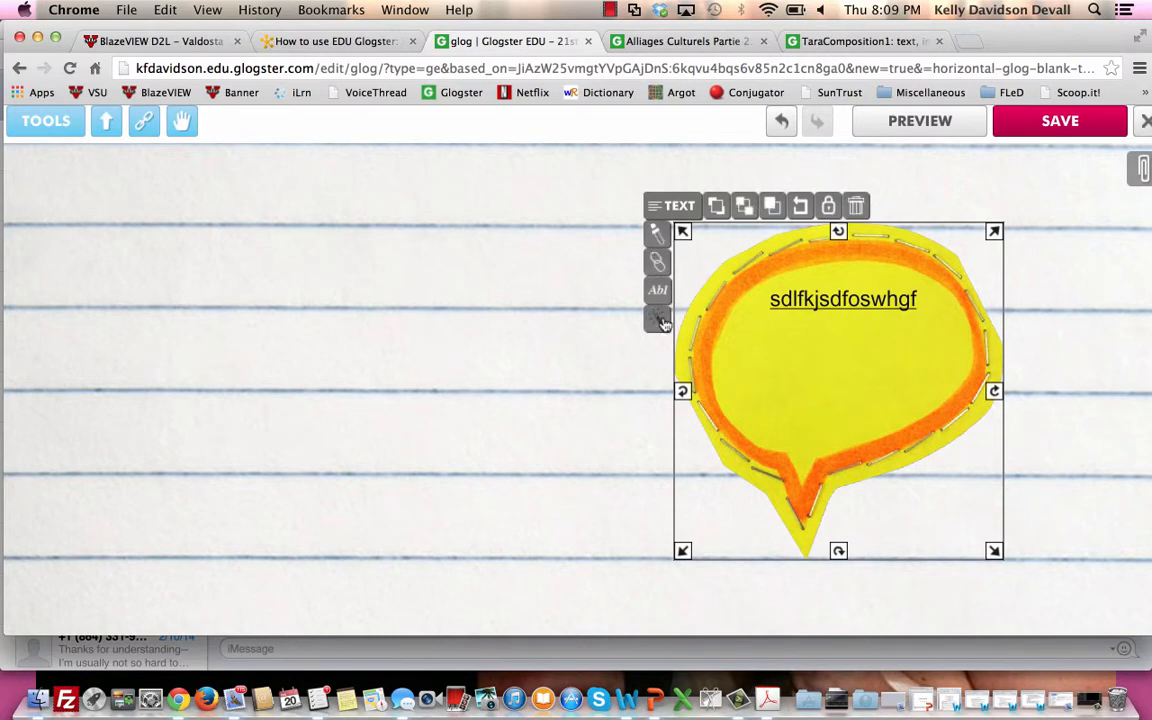
drag(802, 347, 489, 405)
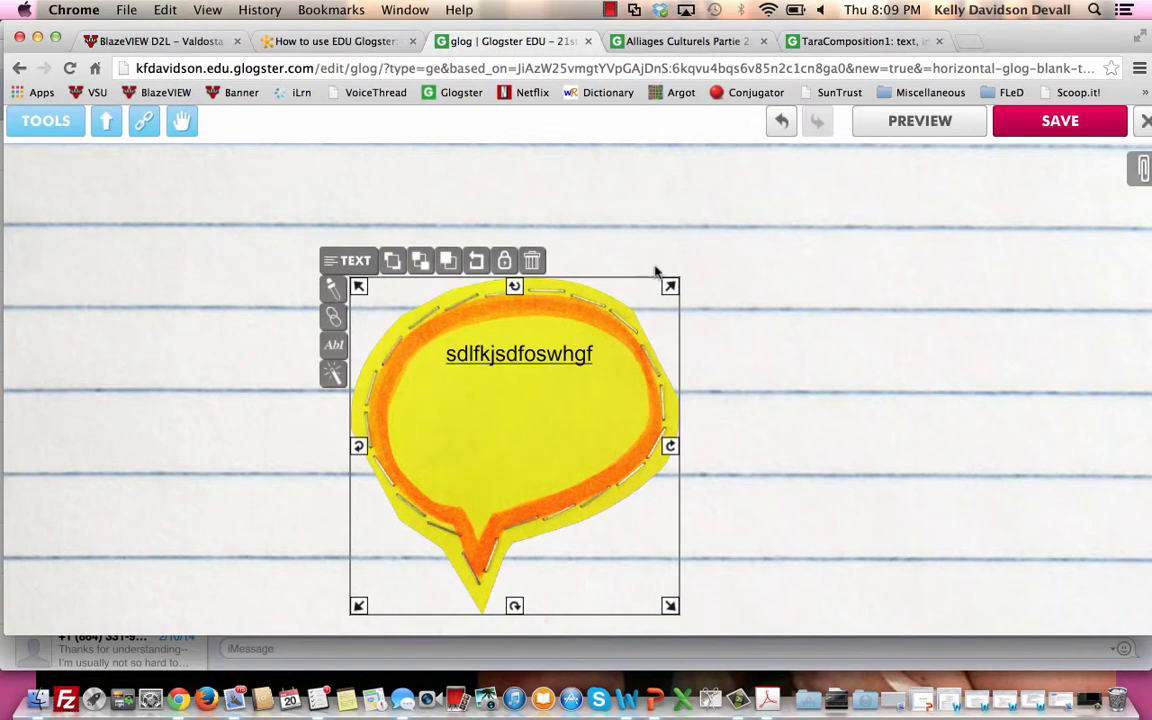
mouse_move(664, 287)
mouse_down()
mouse_move(489, 447)
mouse_move(442, 445)
mouse_move(789, 211)
mouse_move(800, 227)
mouse_move(671, 306)
mouse_up()
drag(594, 381, 680, 330)
drag(762, 553, 950, 676)
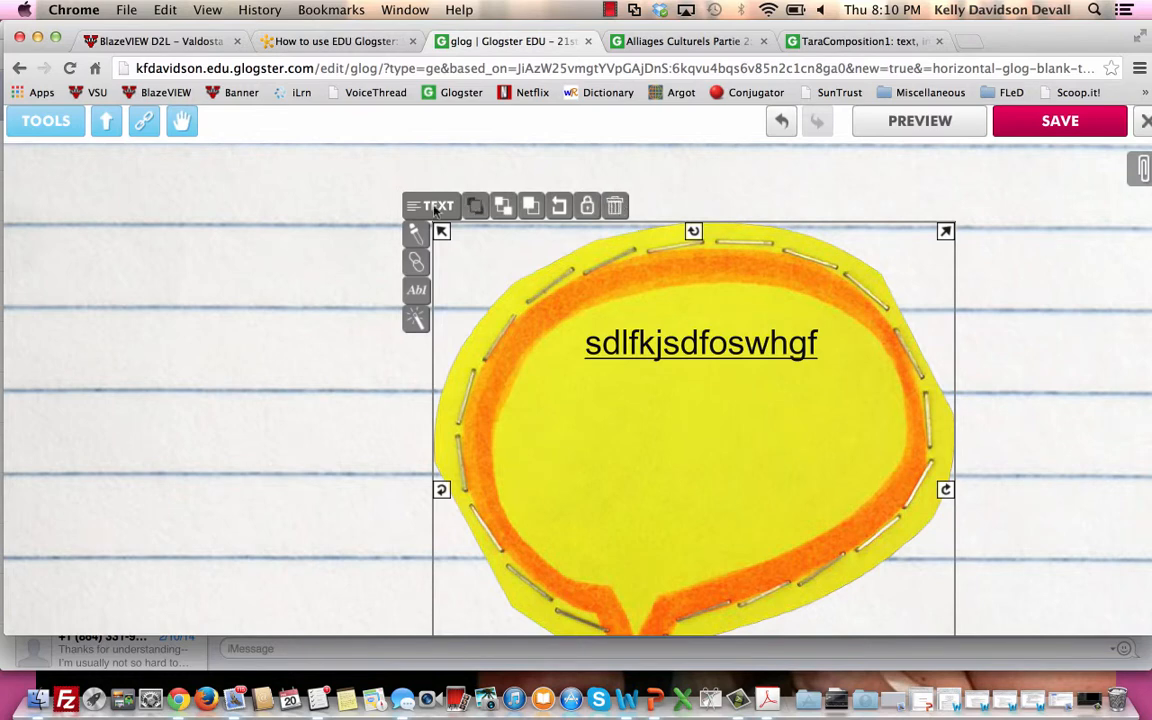
Examine the YouTube video categories available for adding to the glog, including the second page of folders.
scroll(55, 125, up, 2)
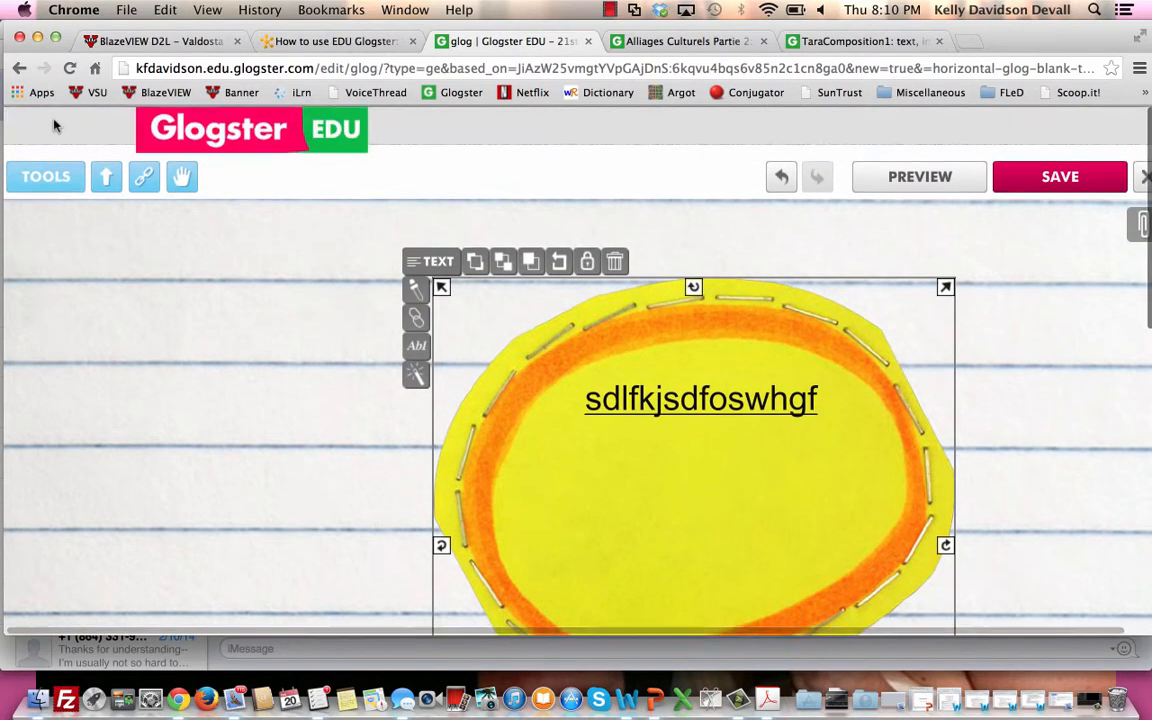
click(47, 176)
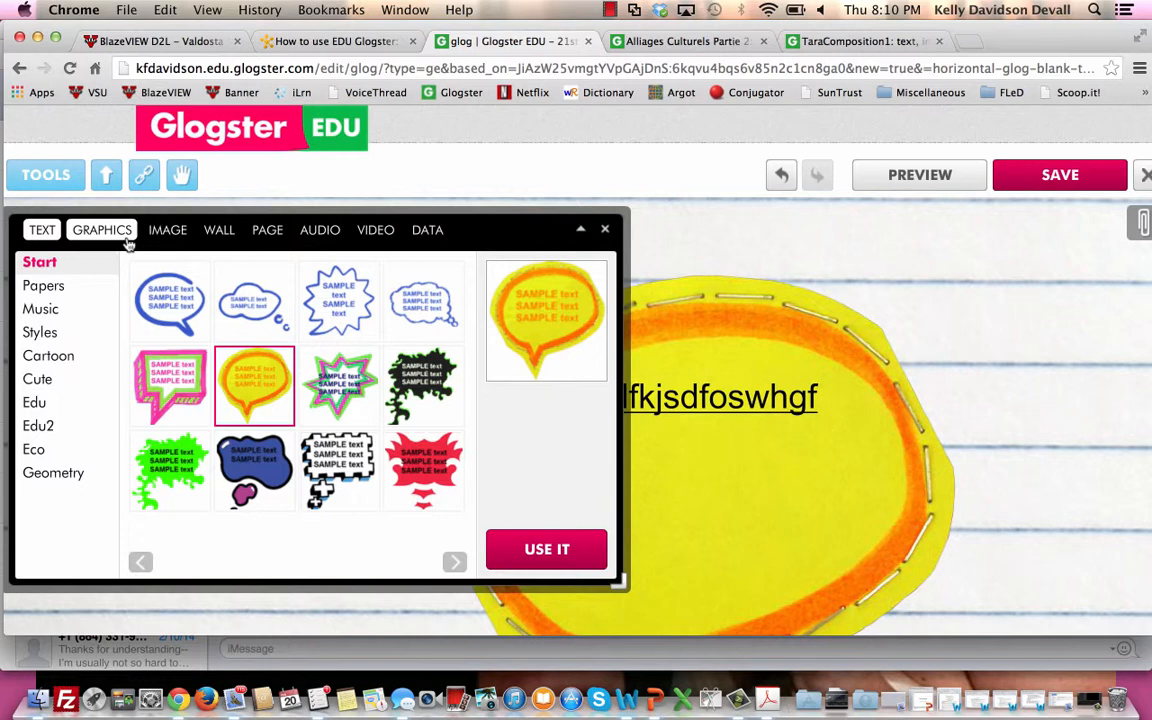
click(390, 235)
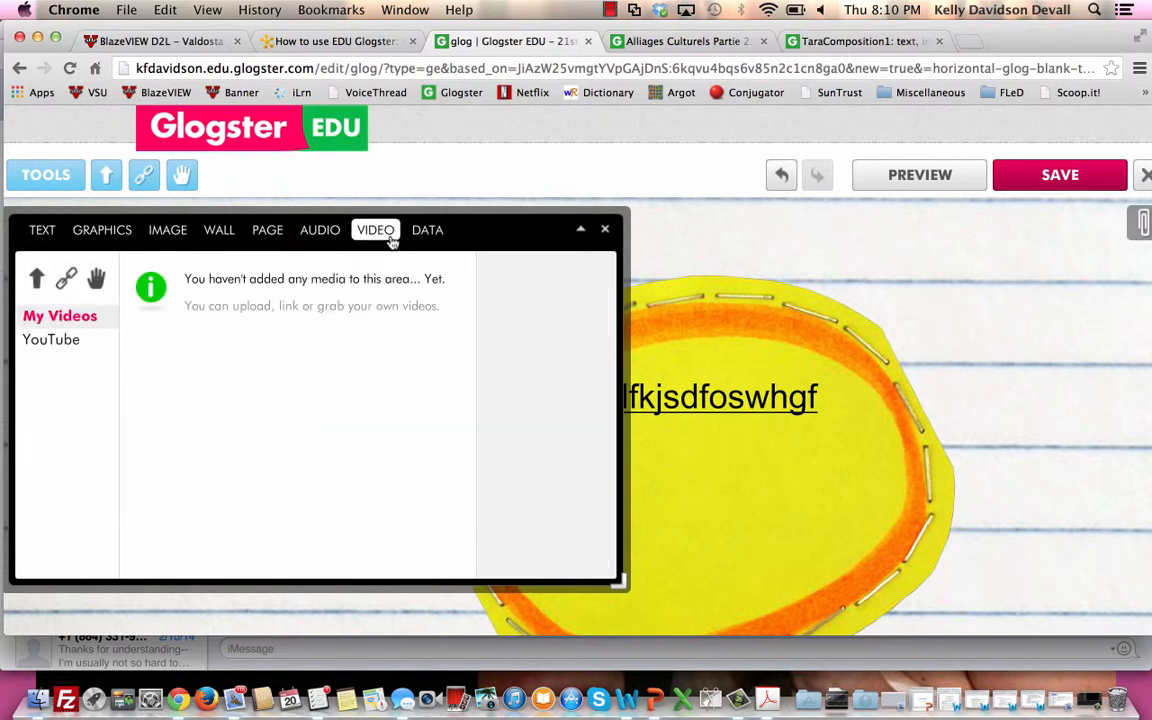
click(62, 342)
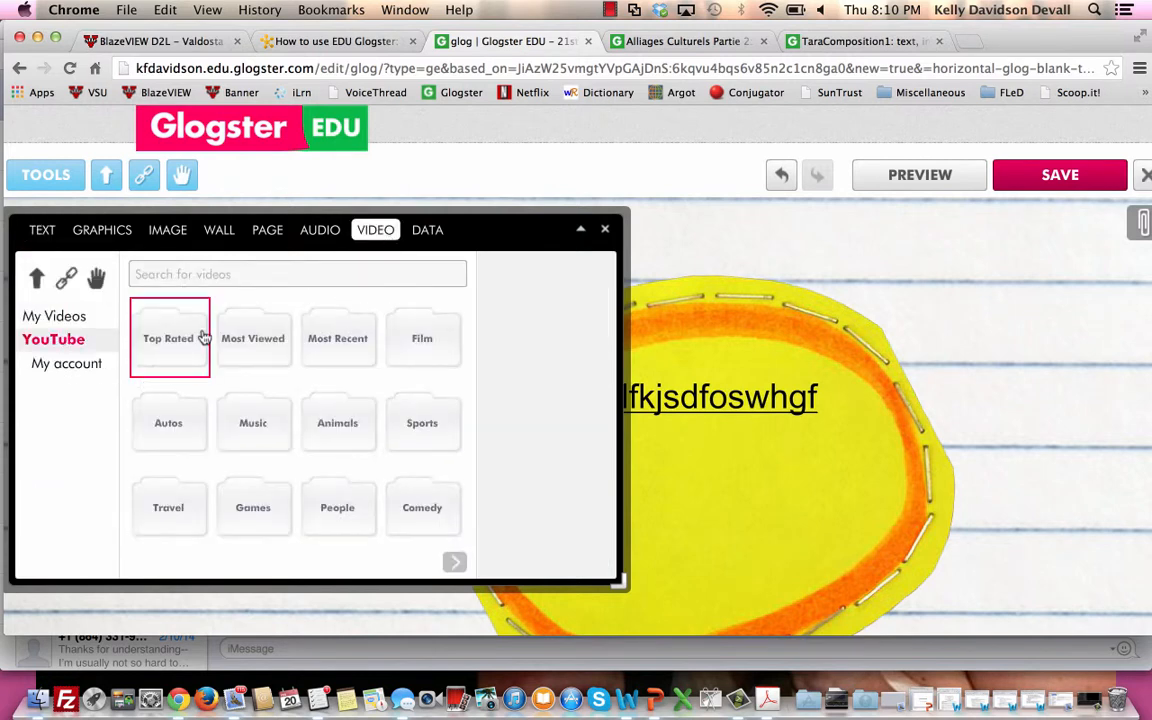
scroll(229, 395, down, 1)
scroll(229, 395, down, 3)
scroll(229, 395, up, 3)
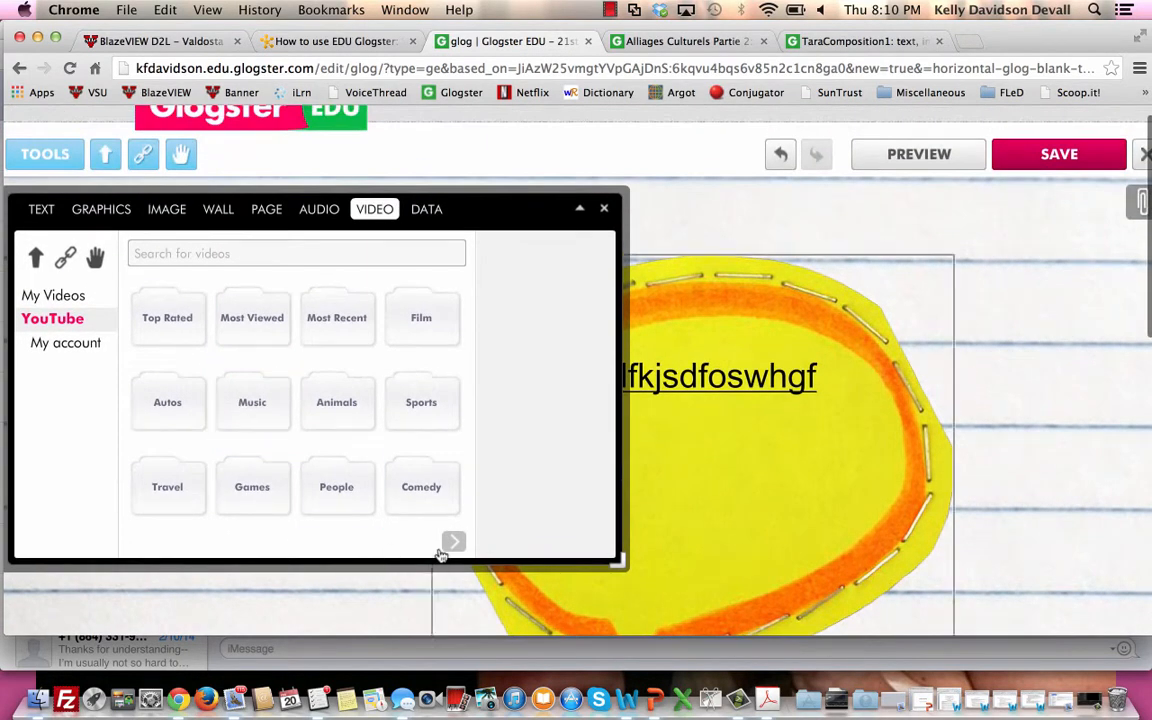
click(453, 541)
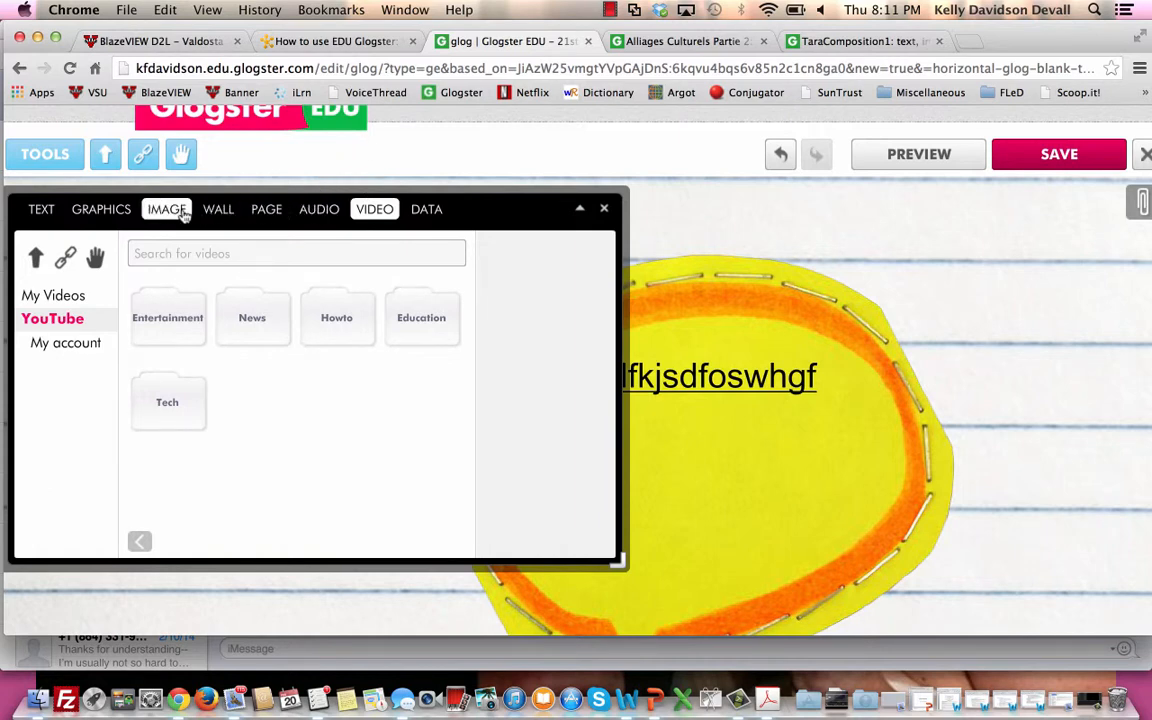
Look through the first three pages of previously uploaded pictures in My Images.
click(167, 209)
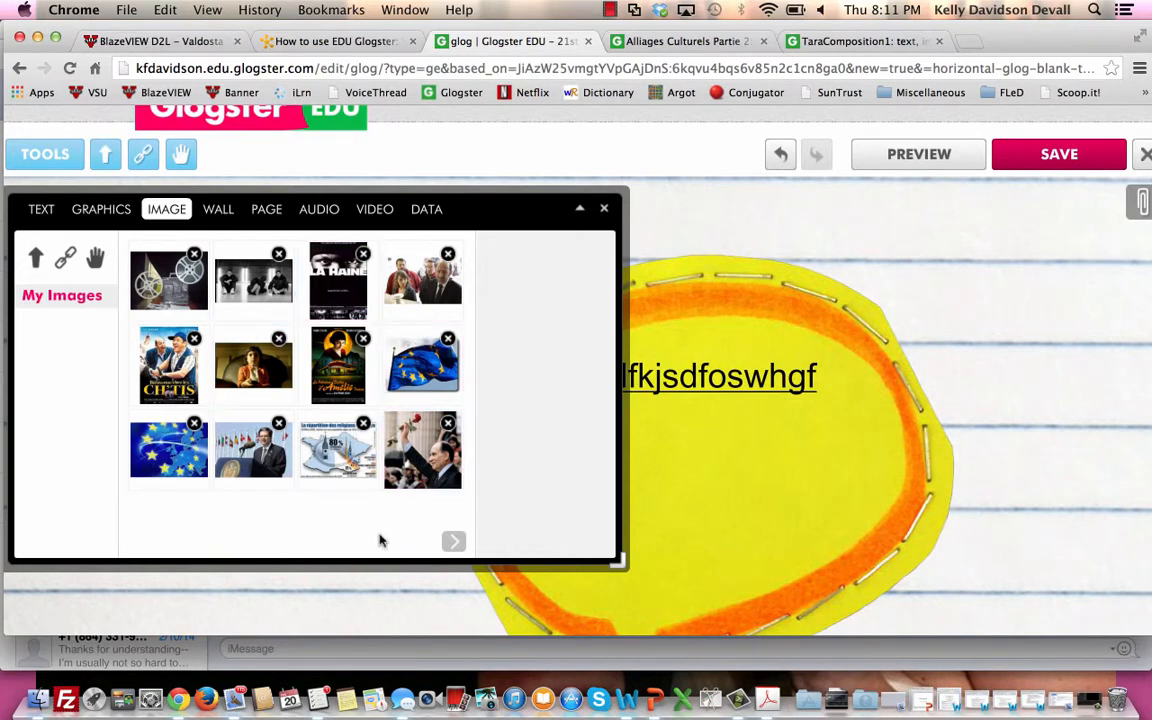
click(453, 541)
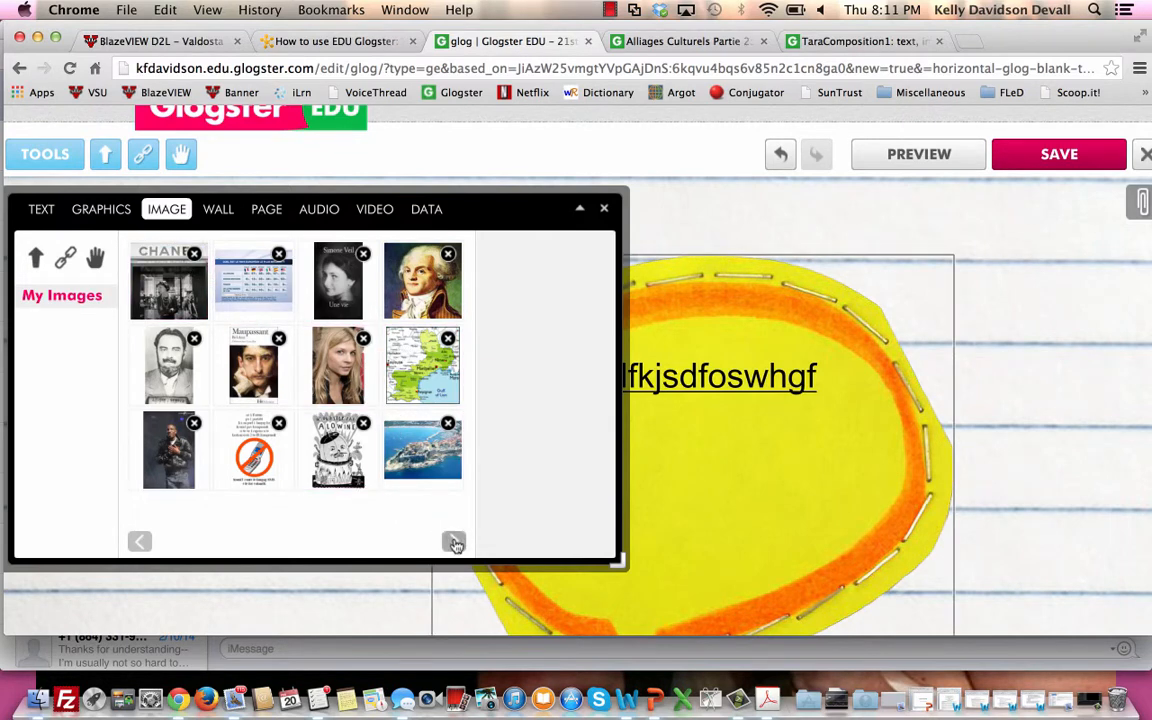
click(453, 541)
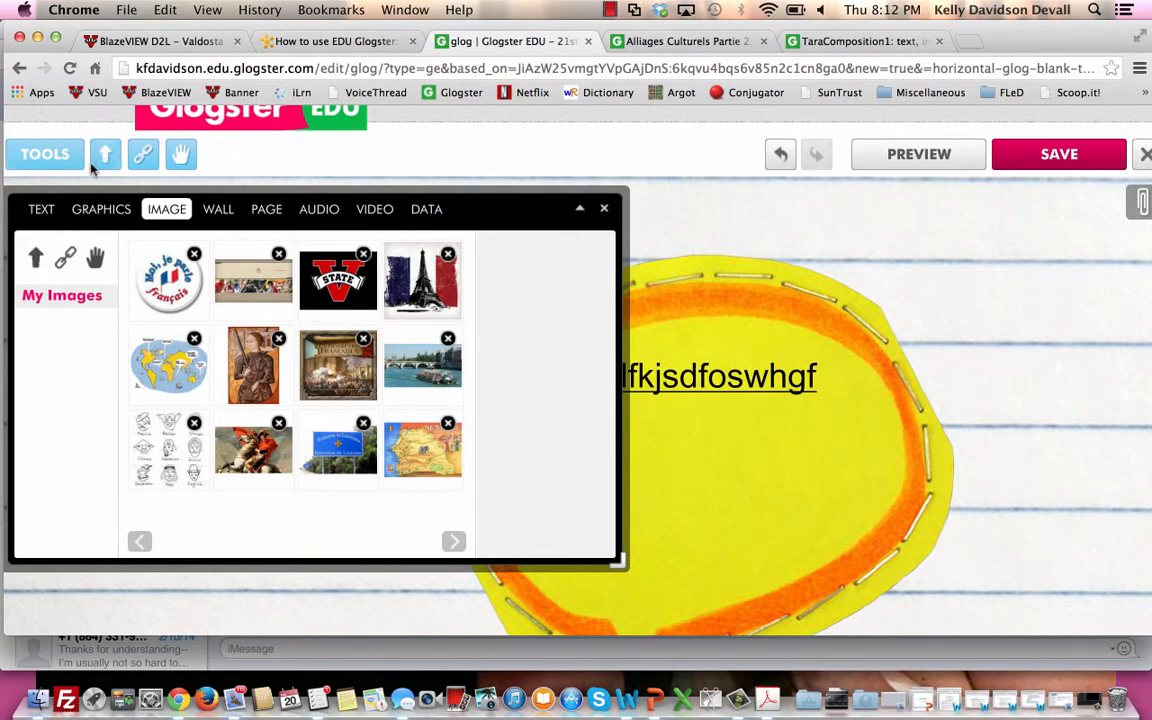
Browse the Desktop files for a picture to upload and leave the file chooser without picking one.
click(35, 258)
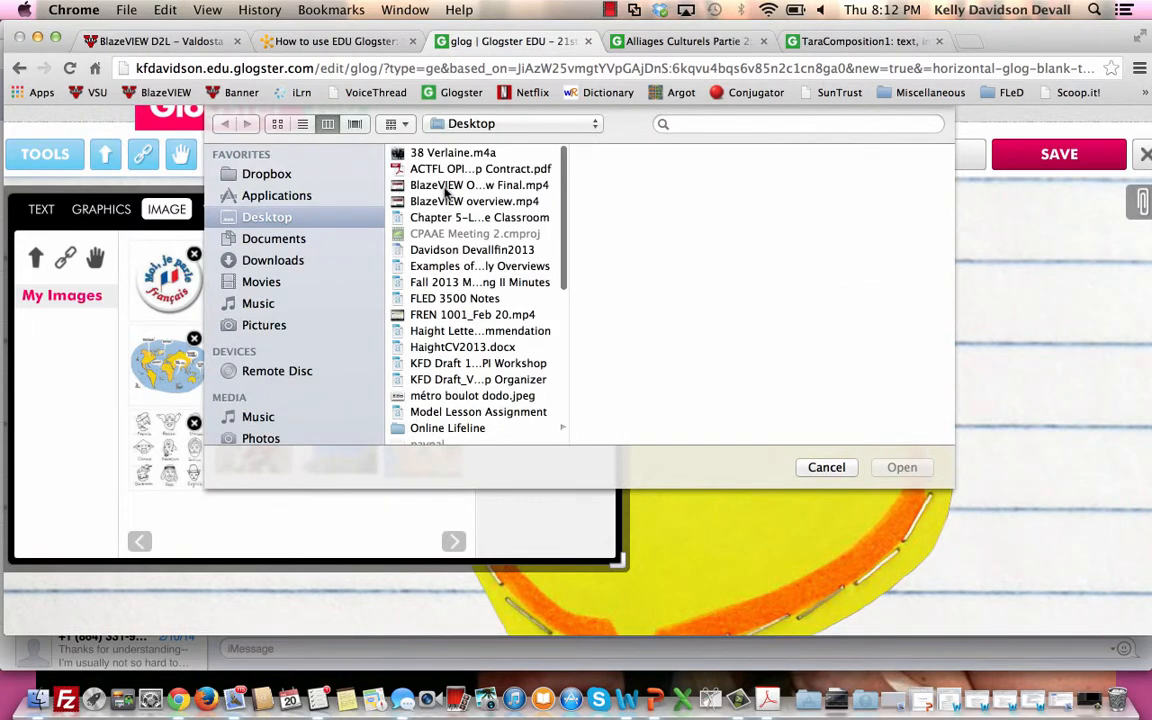
scroll(448, 188, down, 5)
scroll(447, 193, down, 1)
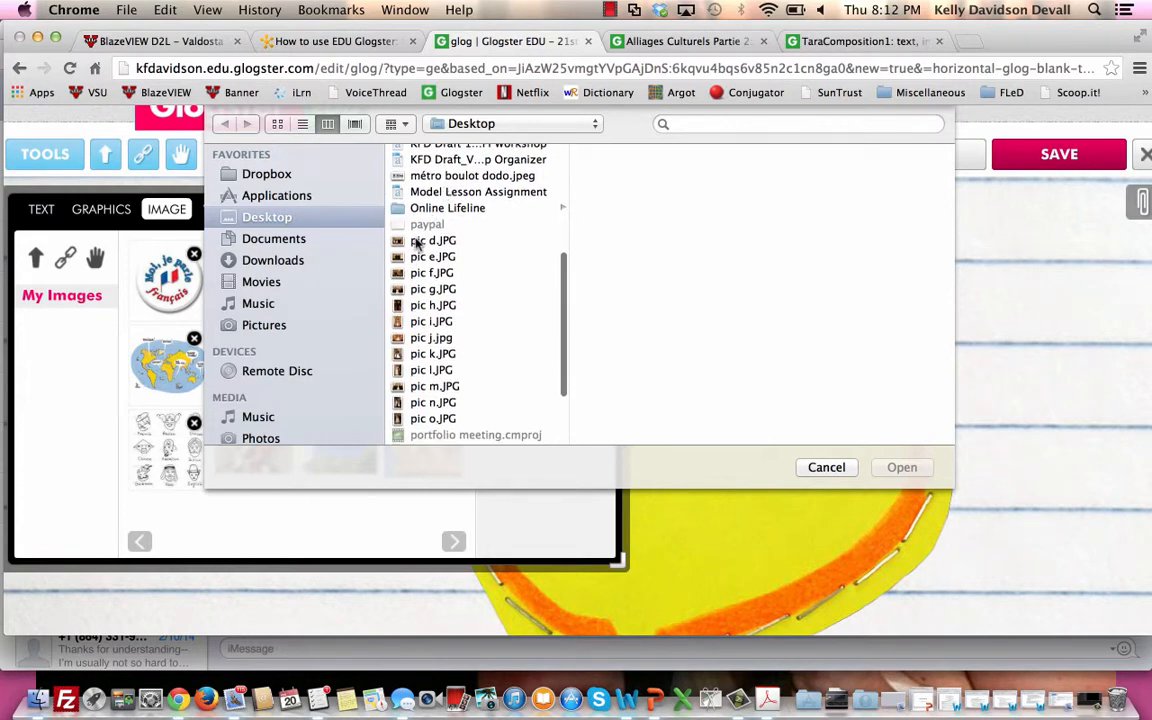
click(838, 468)
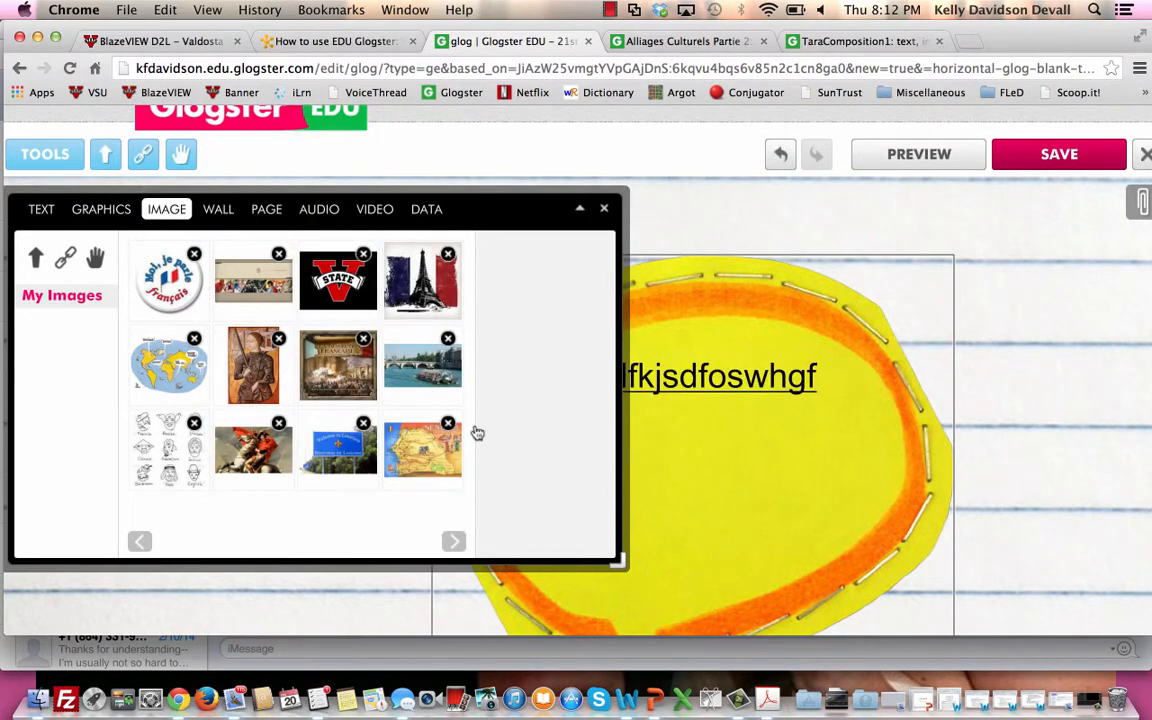
click(31, 296)
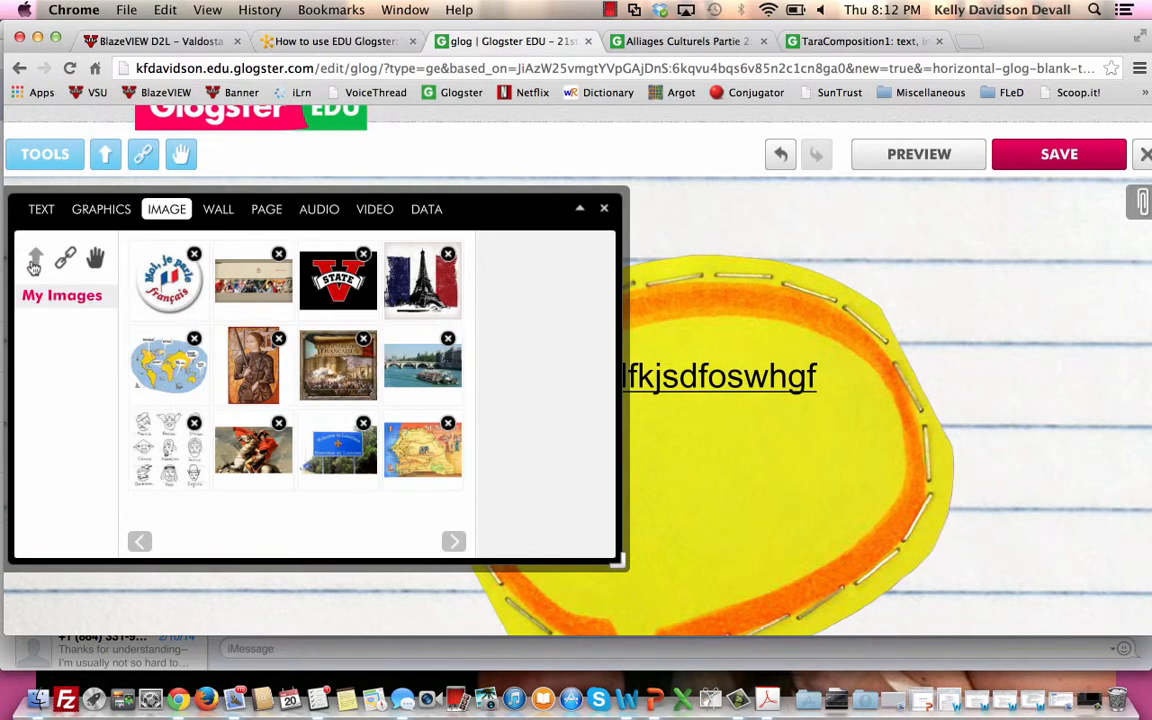
Add the "Moi, je parle français" badge picture from My Images to the glog and close the image library.
click(188, 304)
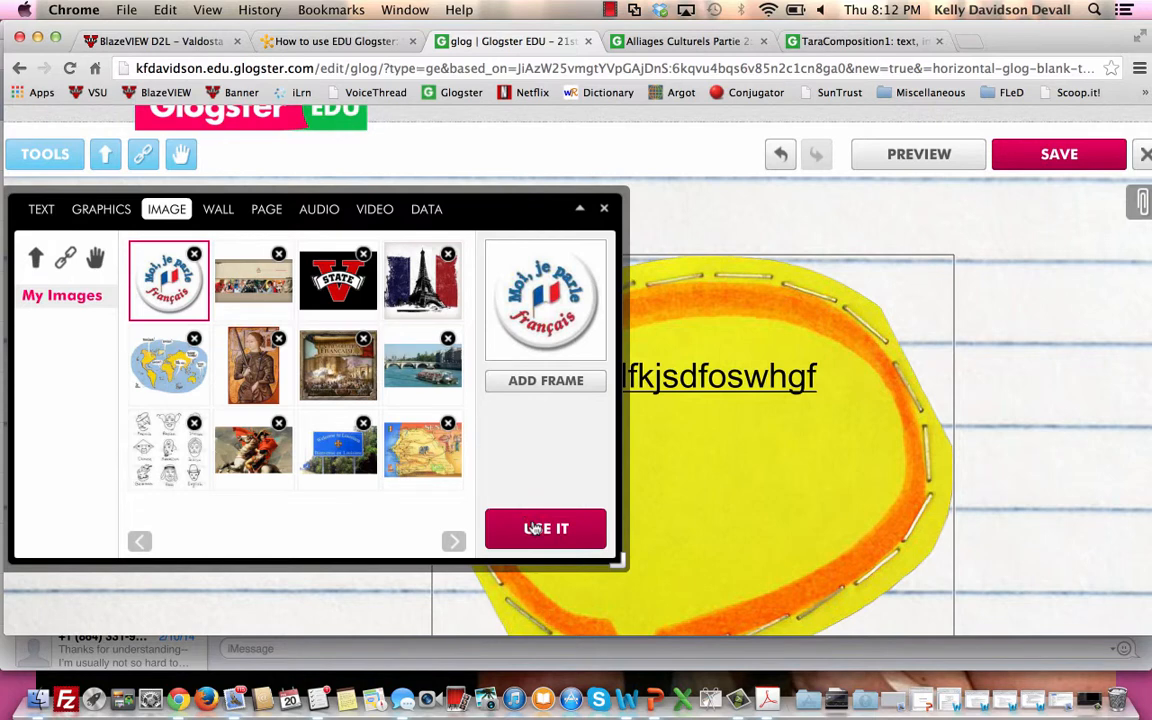
click(535, 528)
drag(661, 593, 997, 350)
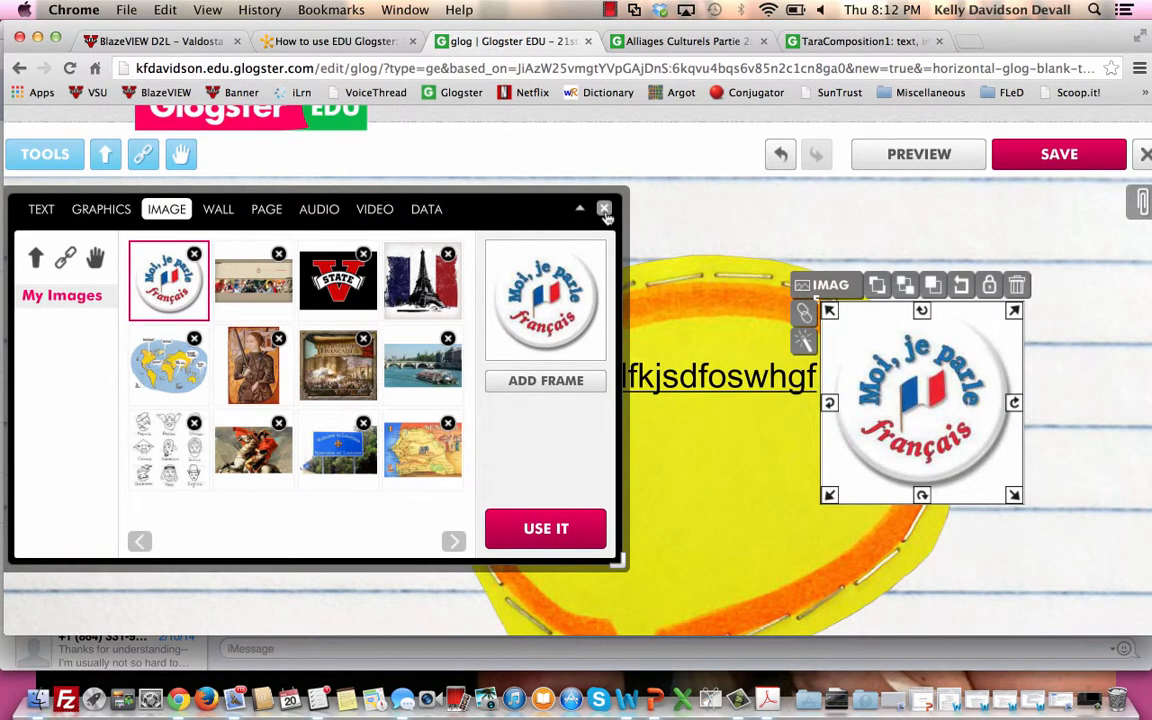
click(604, 210)
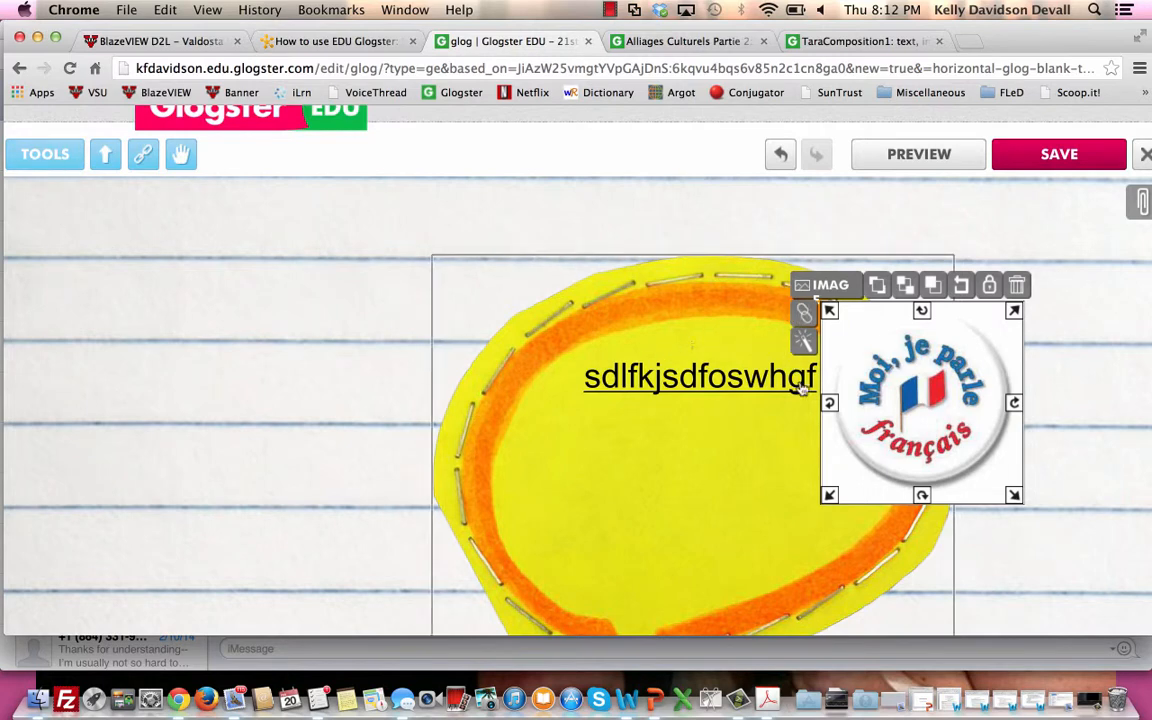
Place the badge picture left of the speech bubble, enlarge it by about a third, and check its link option without adding a URL.
drag(830, 362, 220, 362)
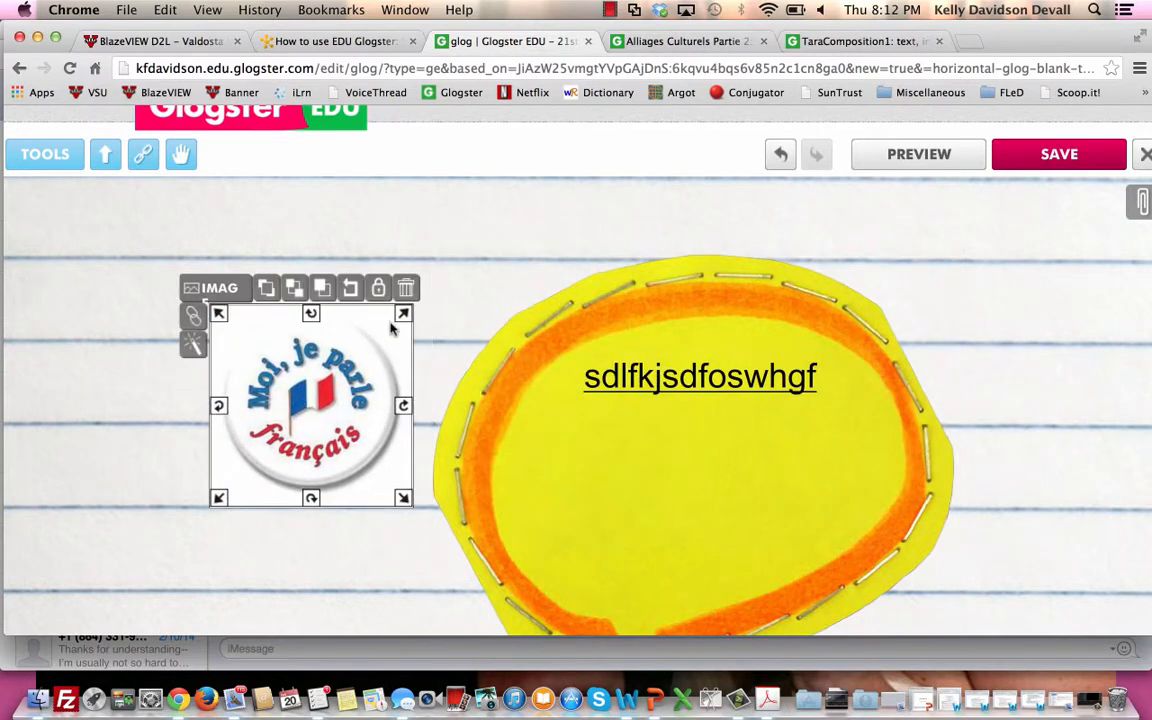
drag(405, 322, 432, 345)
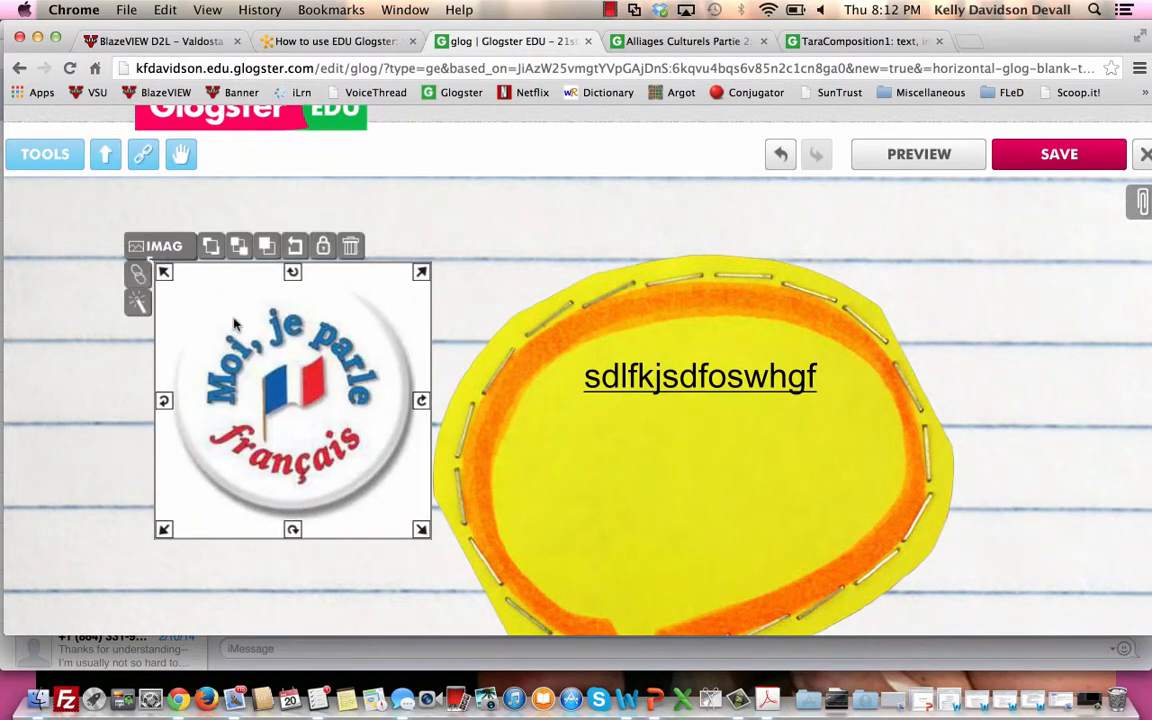
click(139, 275)
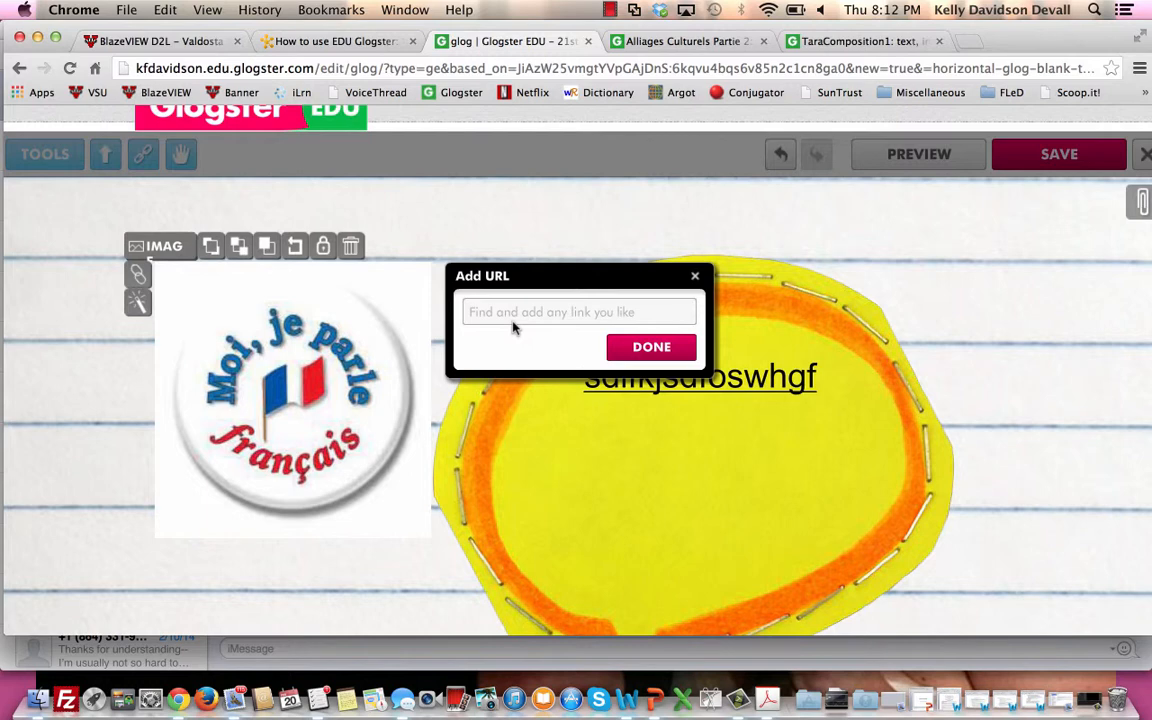
click(696, 277)
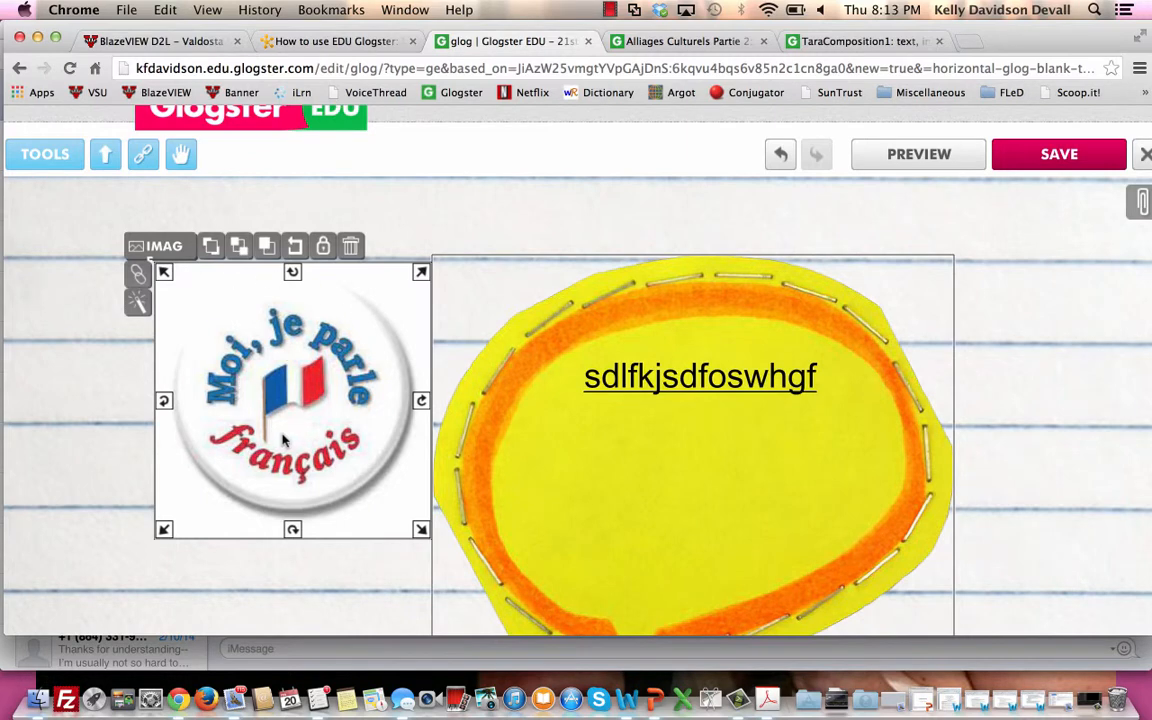
Overlap the badge picture with the speech bubble and send it behind the bubble, then delete the picture.
drag(357, 418, 449, 445)
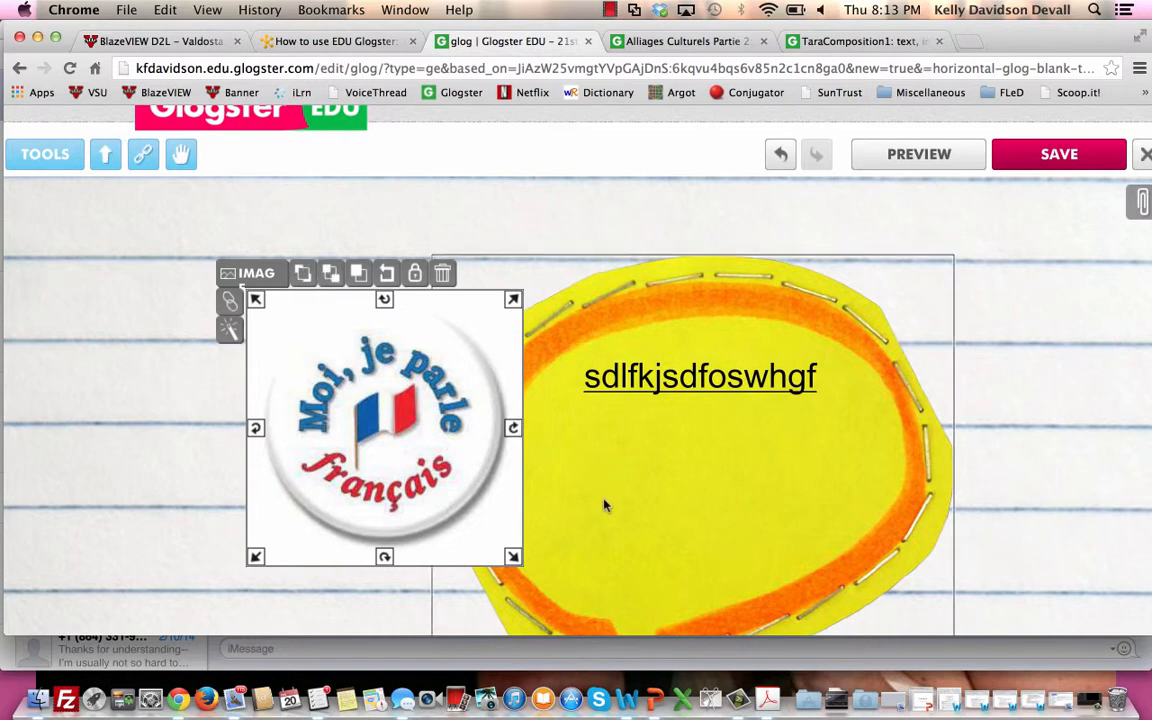
click(324, 272)
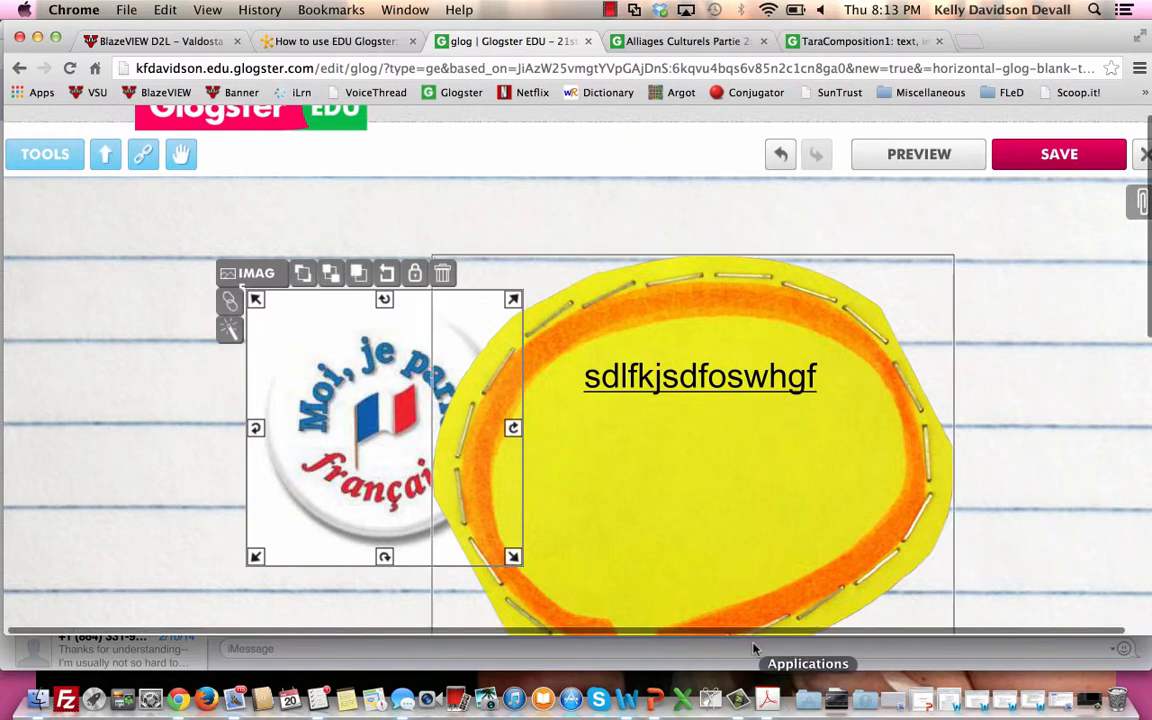
click(451, 283)
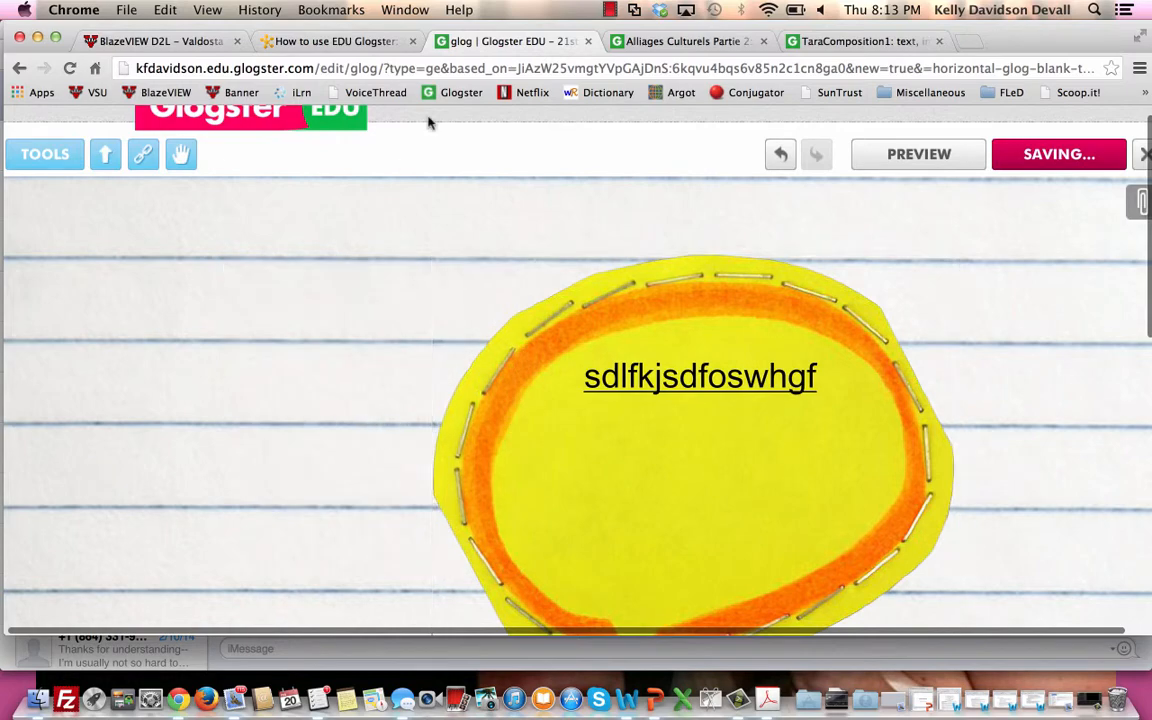
Look over the whole glog page, including the speech bubble and the empty space around it.
scroll(977, 347, down, 5)
scroll(977, 350, down, 4)
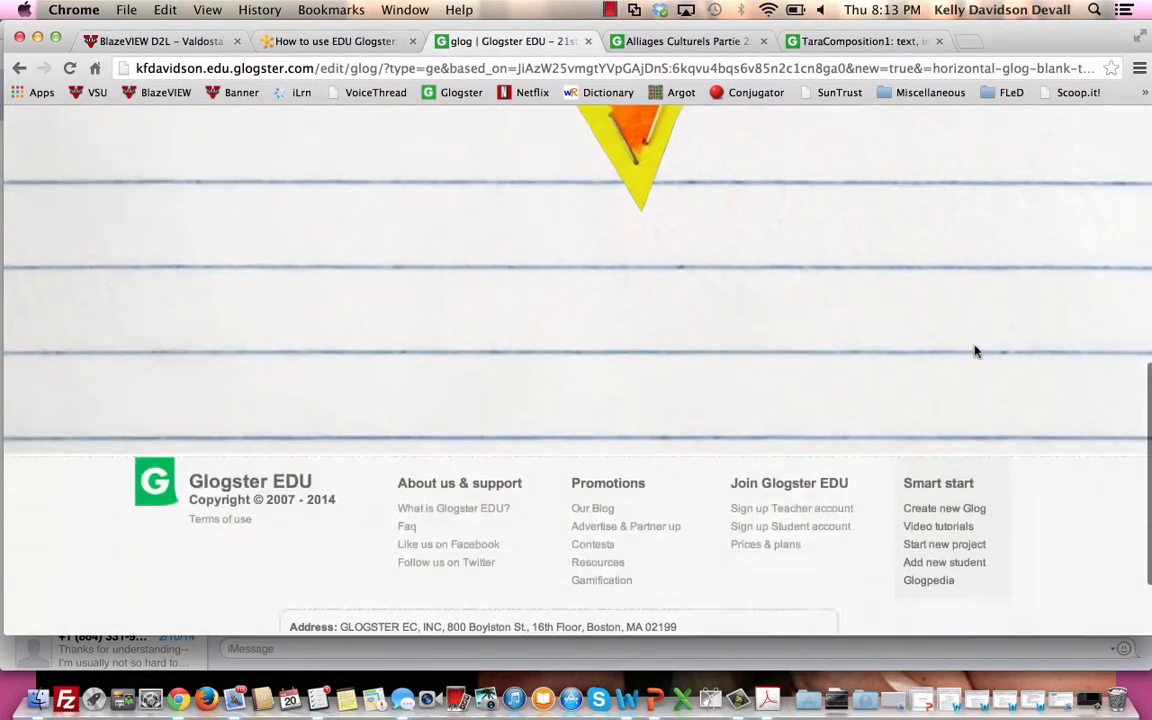
scroll(977, 350, up, 8)
scroll(977, 350, down, 2)
scroll(977, 351, down, 2)
scroll(977, 351, up, 1)
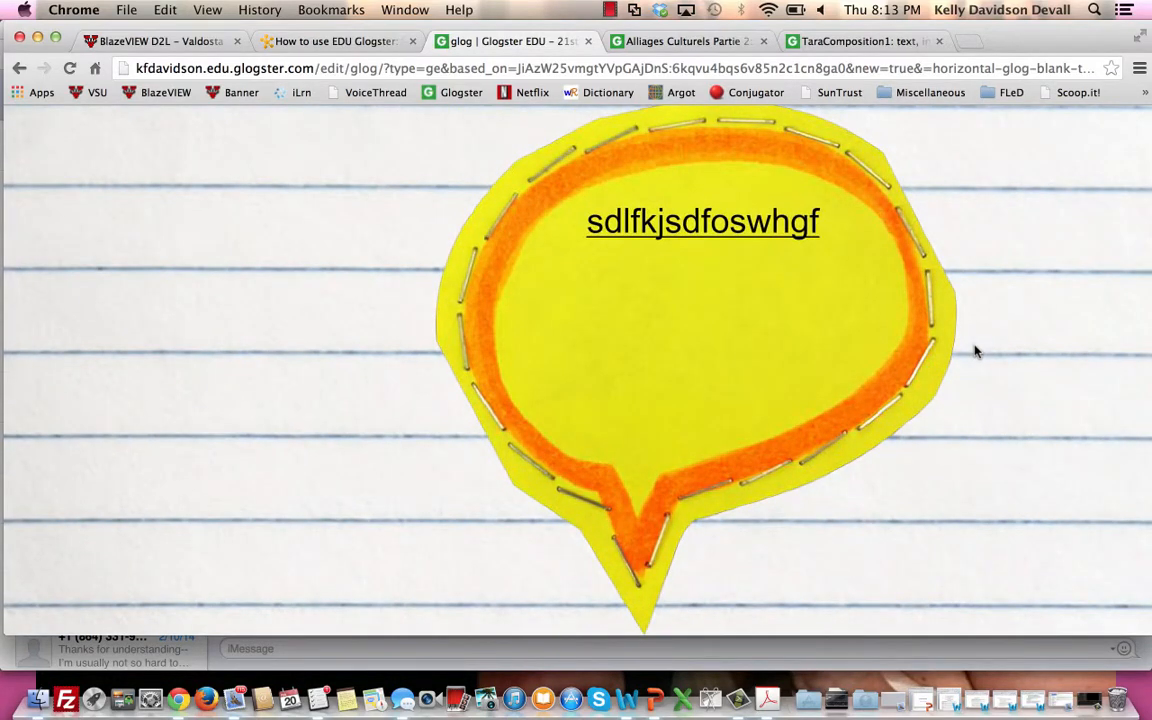
scroll(977, 351, up, 3)
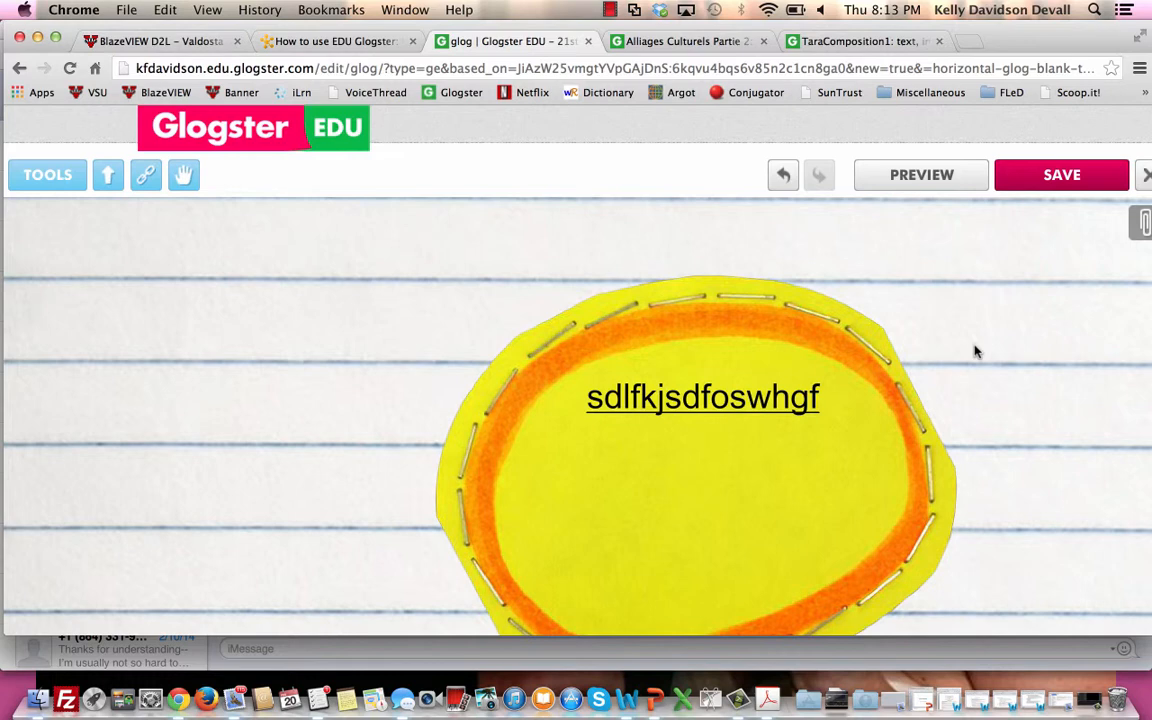
click(753, 432)
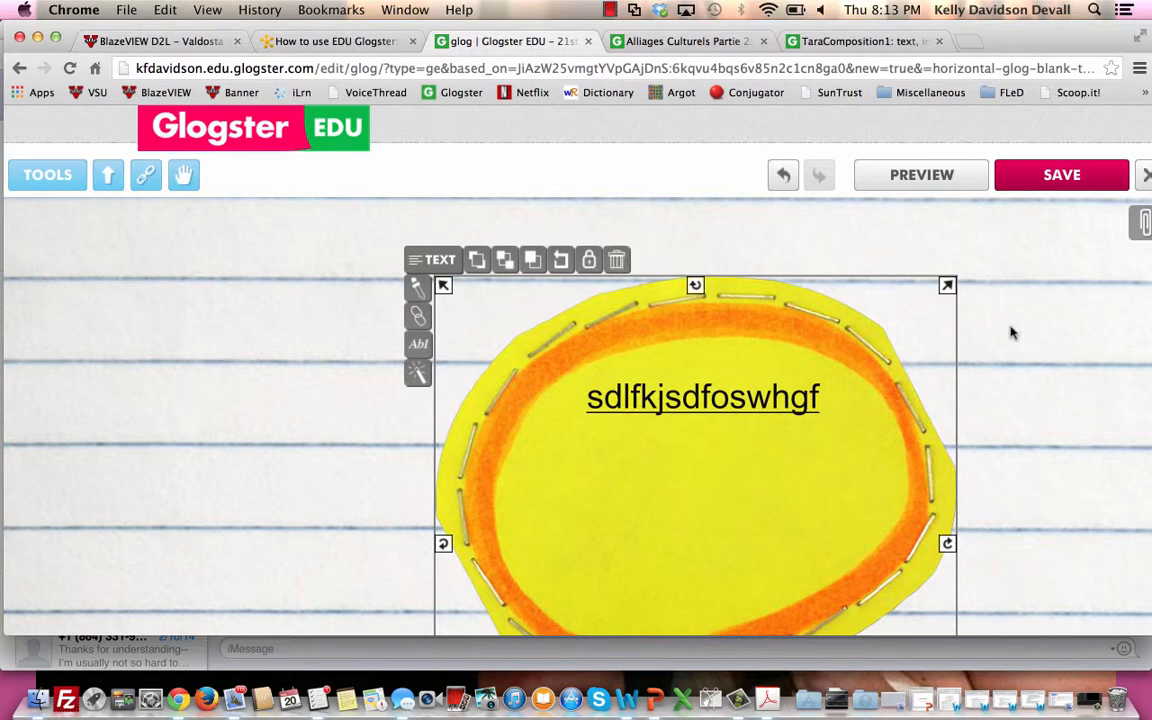
scroll(1011, 329, down, 10)
scroll(1011, 332, up, 5)
Save the glog under the name Practice.
click(1048, 175)
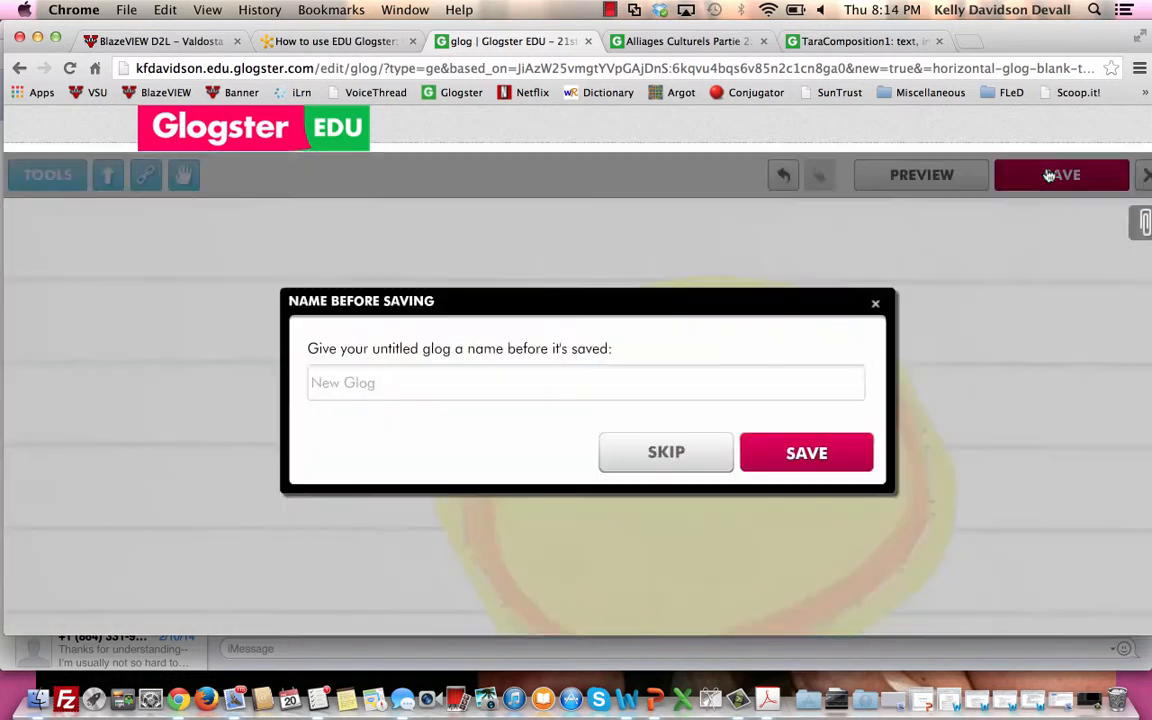
click(489, 383)
key(BackSpace)
key(BackSpace)
key(BackSpace)
key(BackSpace)
key(BackSpace)
key(BackSpace)
key(BackSpace)
key(BackSpace)
text(ORo)
key(BackSpace)
key(BackSpace)
key(BackSpace)
text(O)
key(BackSpace)
text(P)
text(ceice)
click(825, 456)
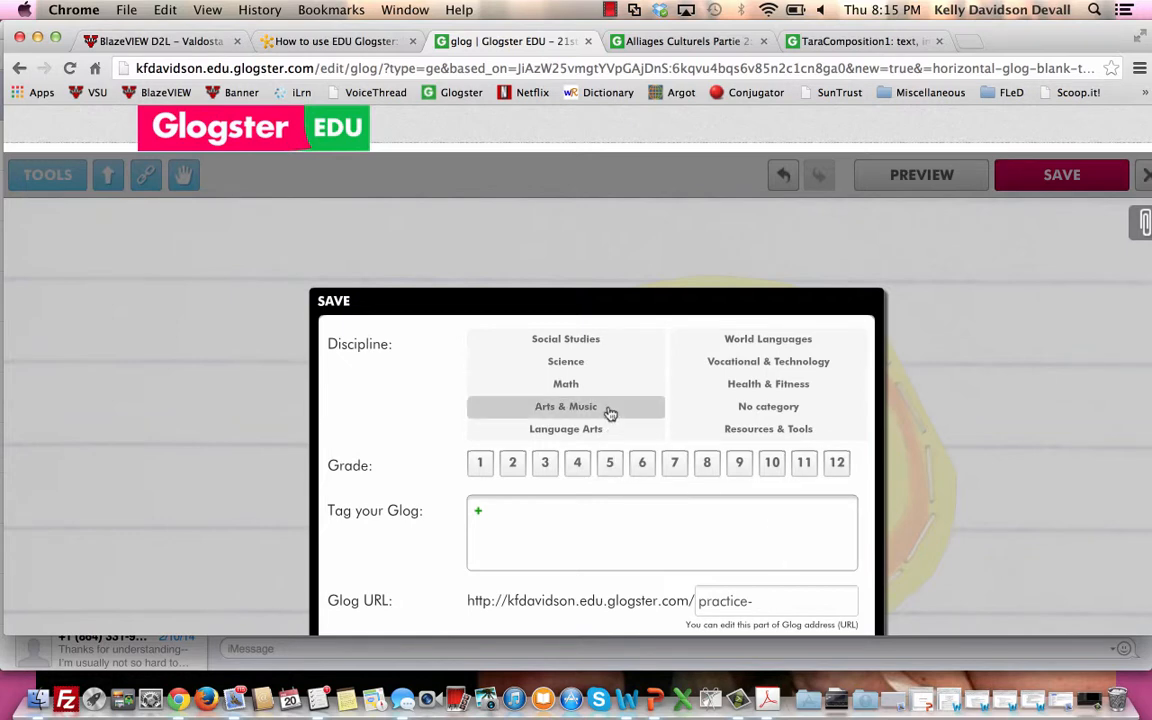
Set the glog's discipline to World Languages with French as the subject.
click(845, 349)
scroll(860, 450, down, 2)
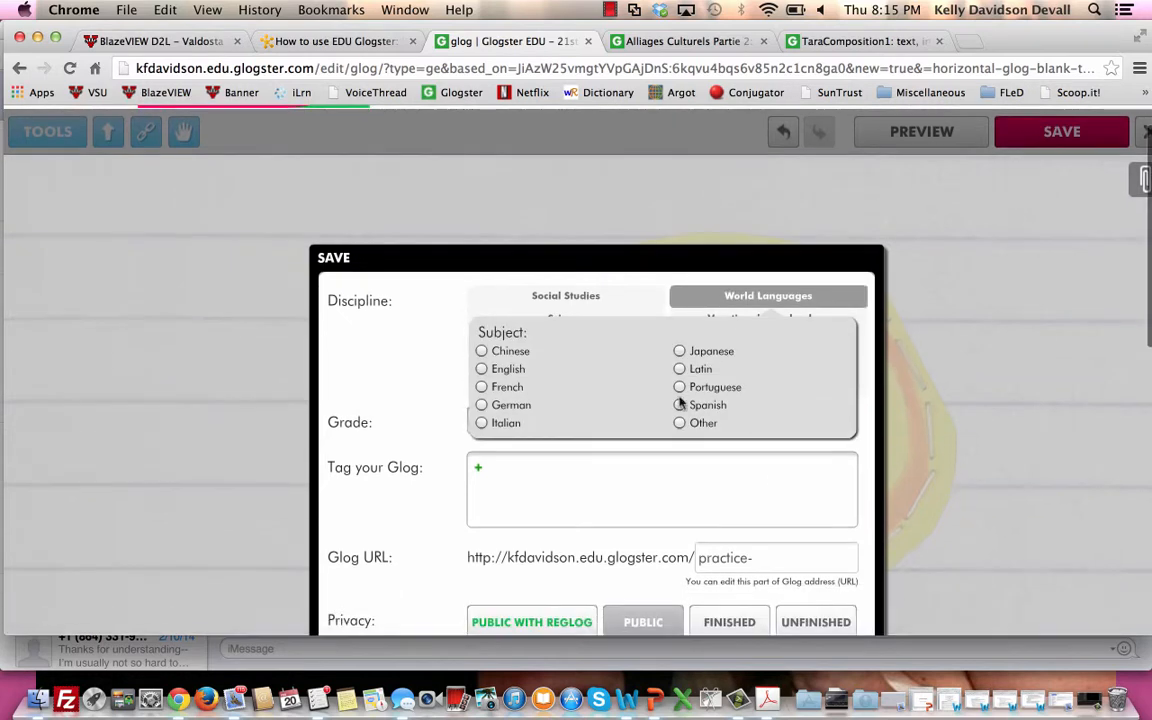
click(483, 388)
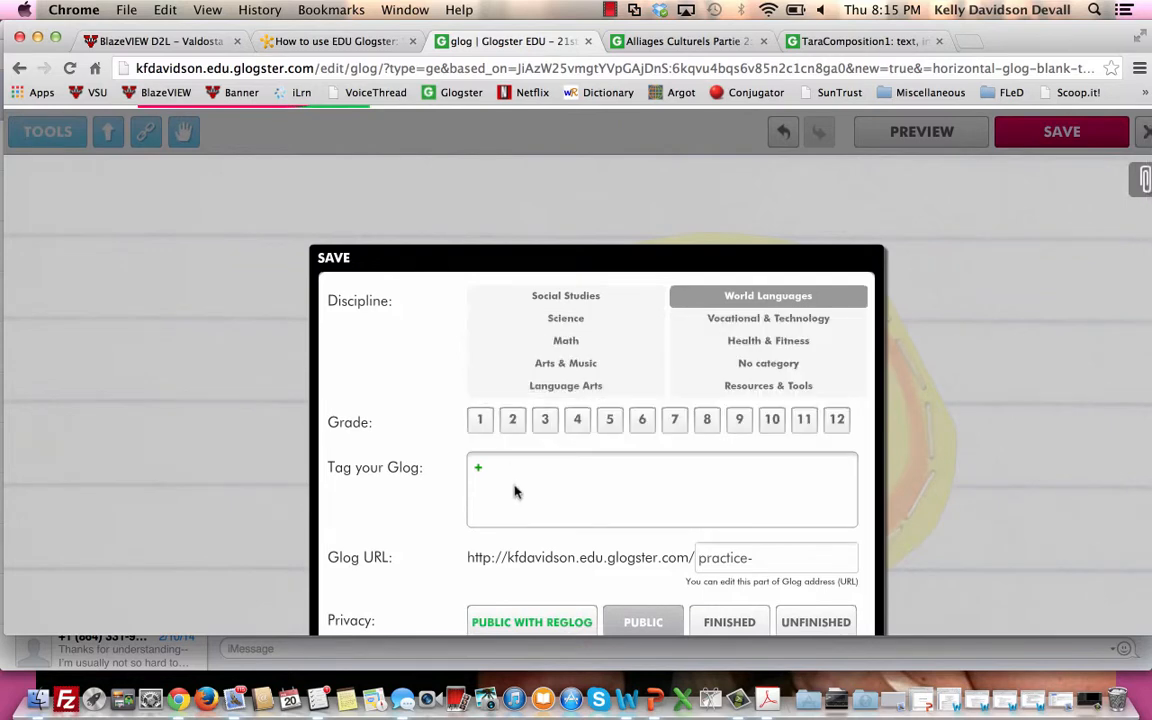
Set the glog's privacy to Finished and complete the save.
scroll(514, 489, down, 4)
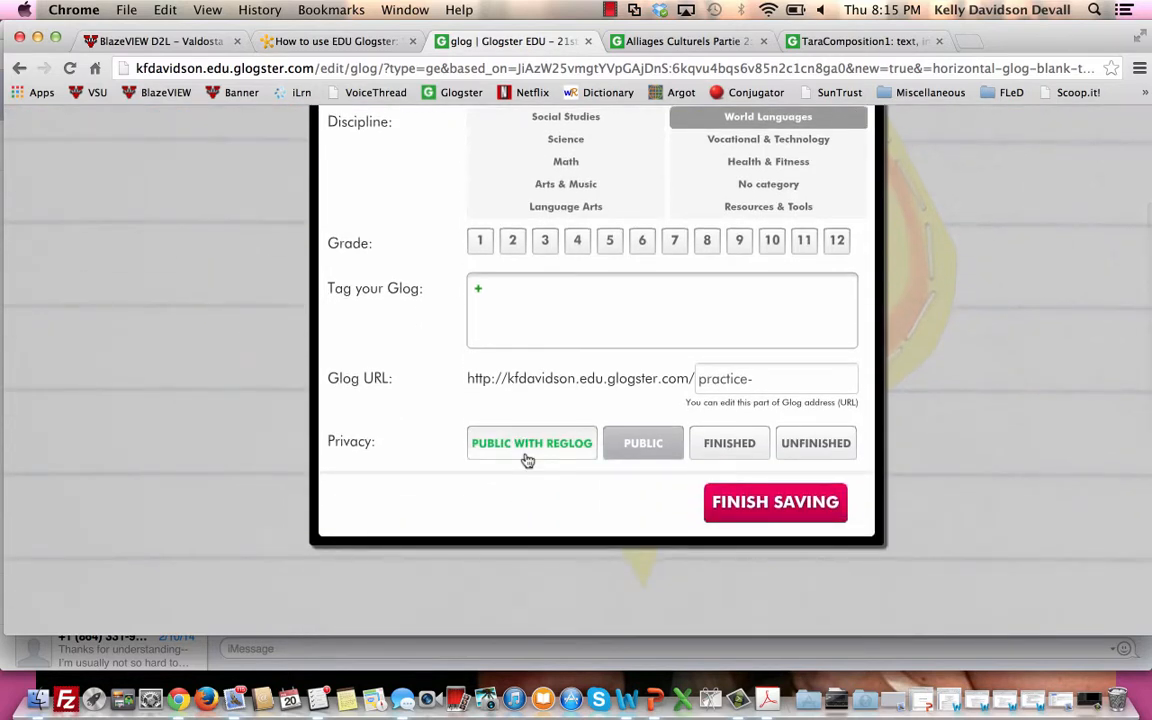
click(697, 456)
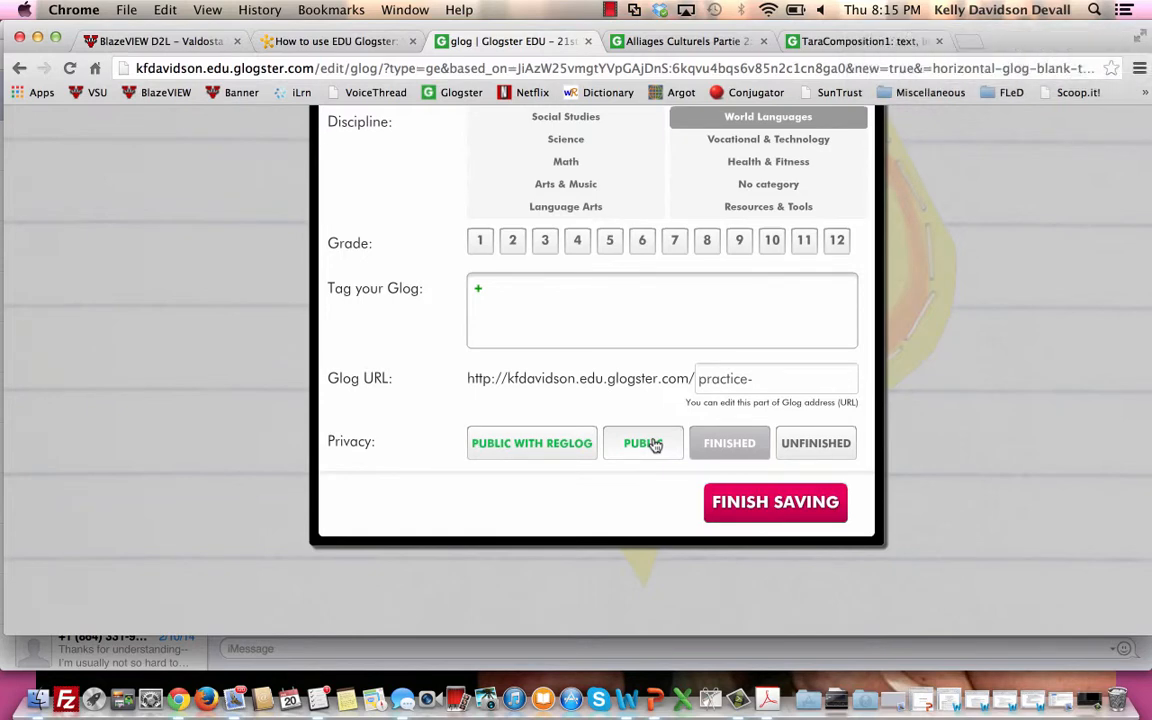
click(652, 443)
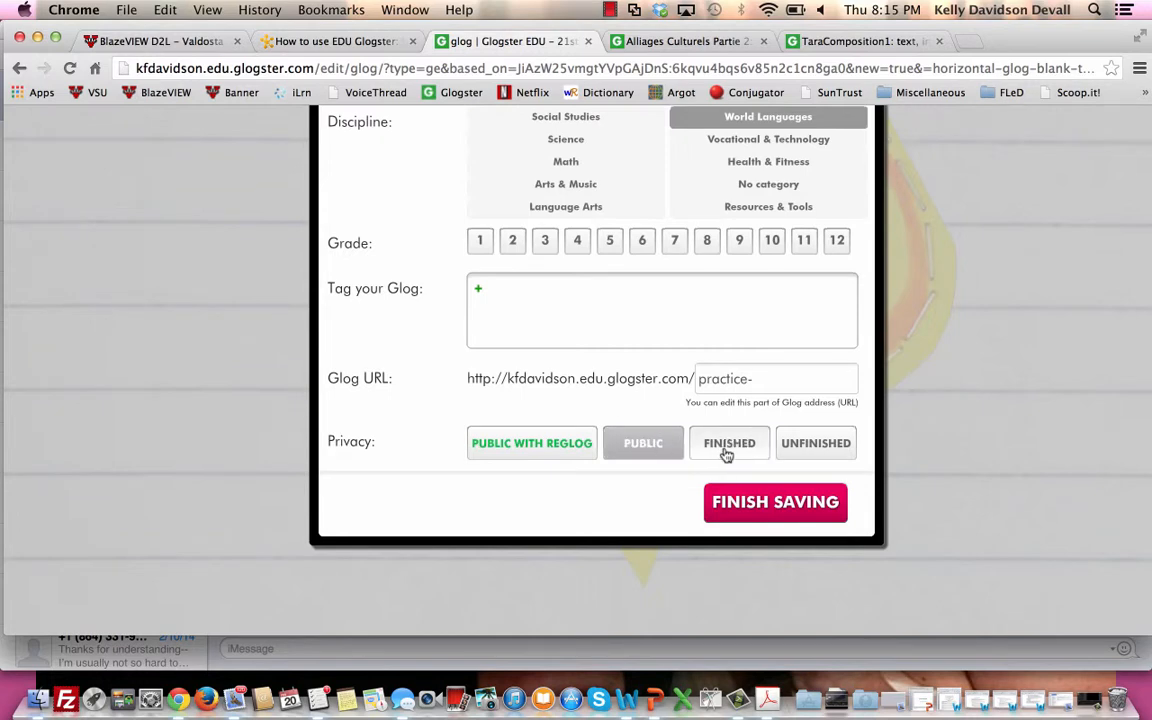
click(738, 510)
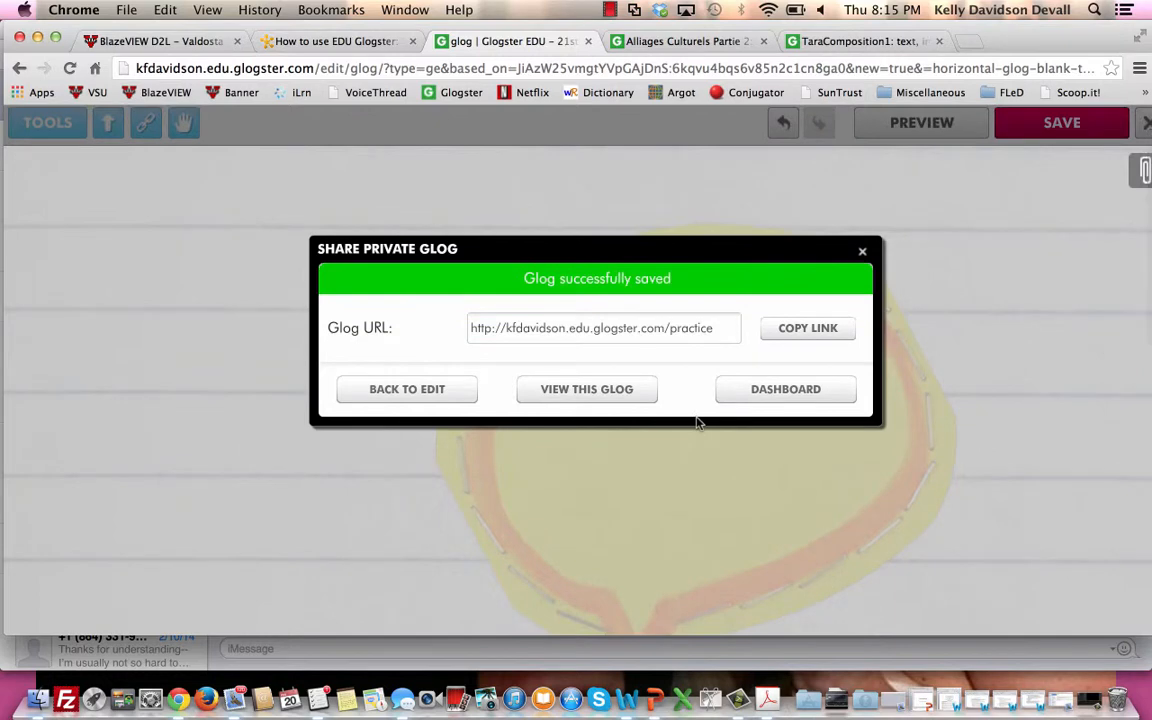
View the saved glog and examine its administration settings and comments area.
click(631, 395)
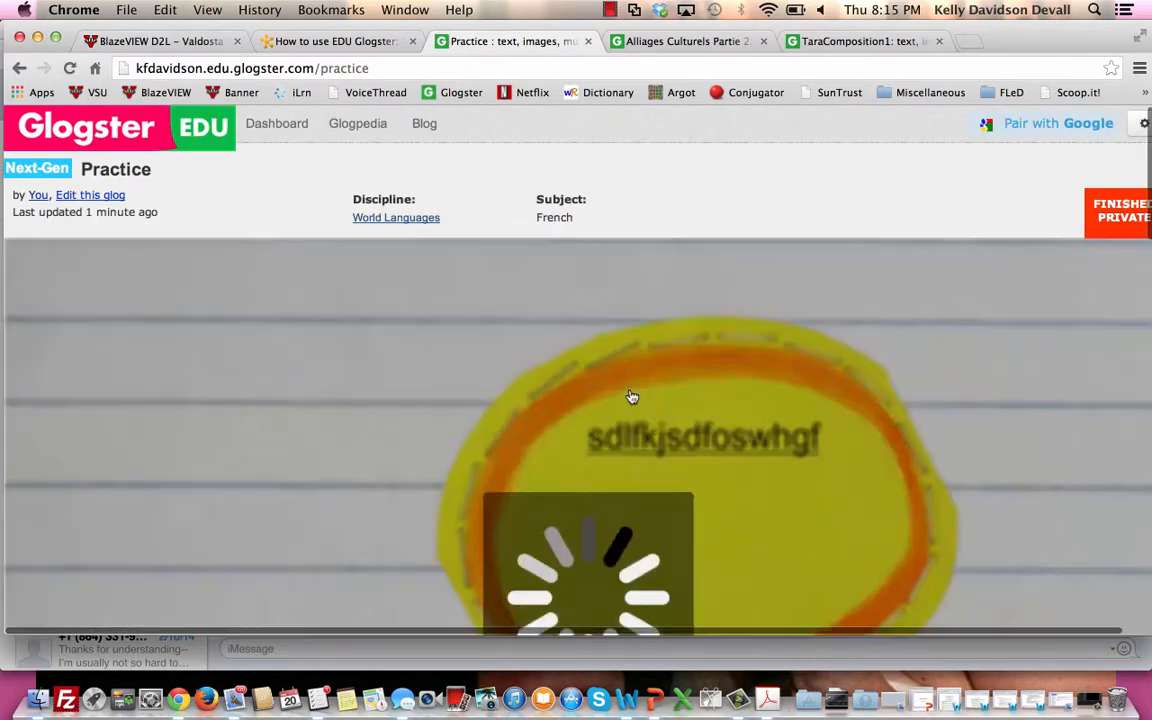
scroll(632, 397, down, 3)
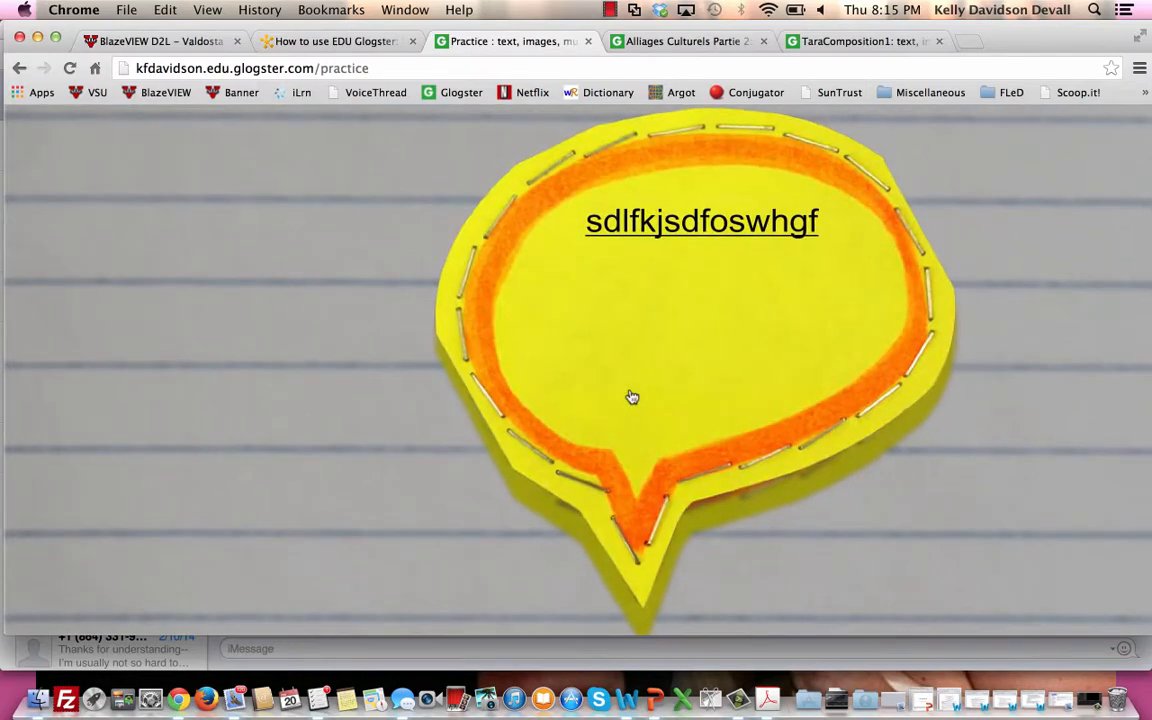
scroll(632, 397, up, 2)
scroll(632, 397, down, 2)
scroll(632, 397, down, 15)
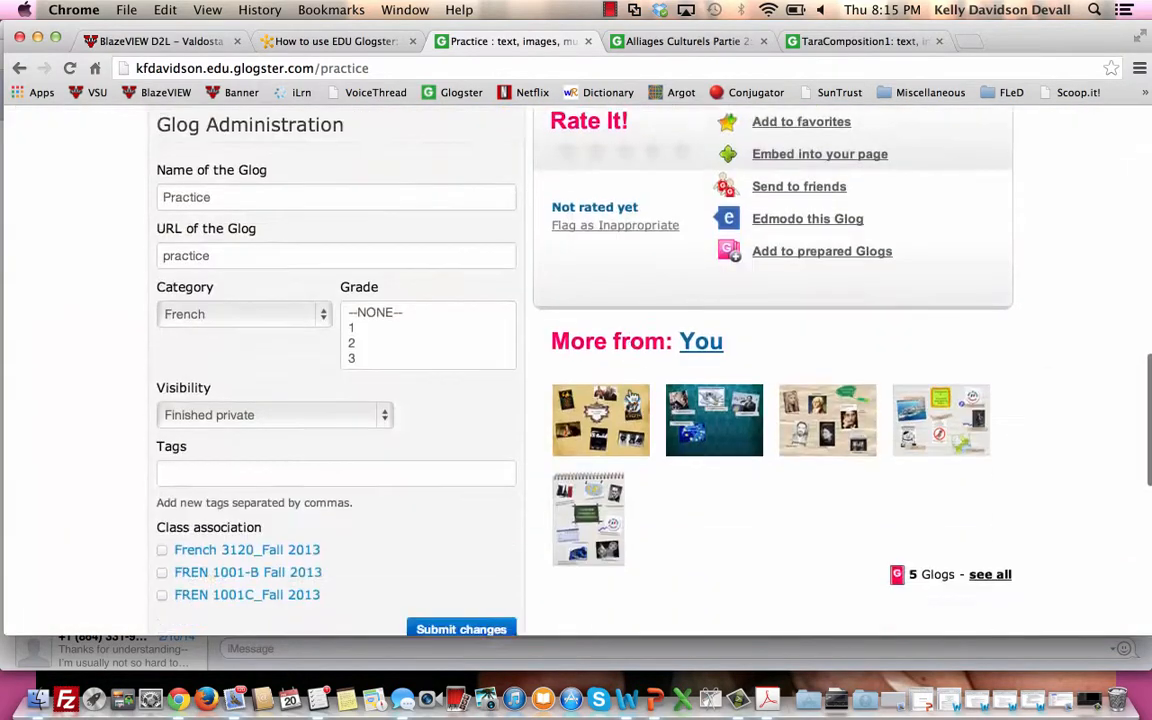
scroll(632, 397, up, 3)
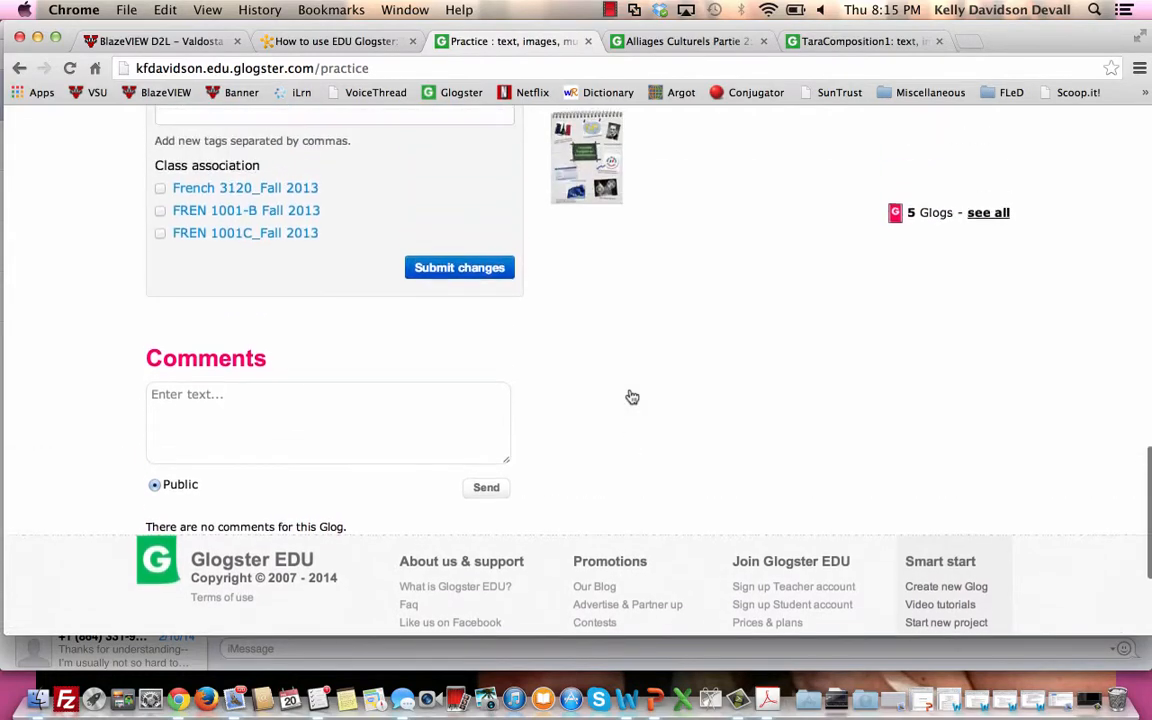
click(376, 466)
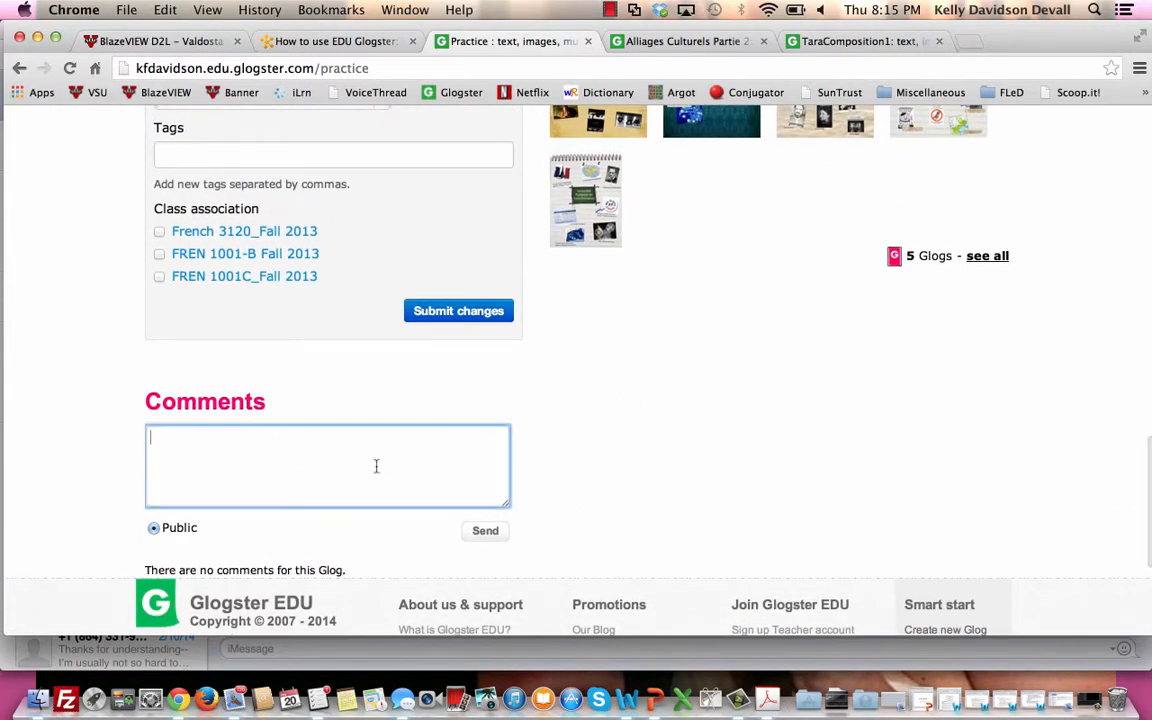
scroll(373, 472, up, 14)
scroll(372, 473, down, 10)
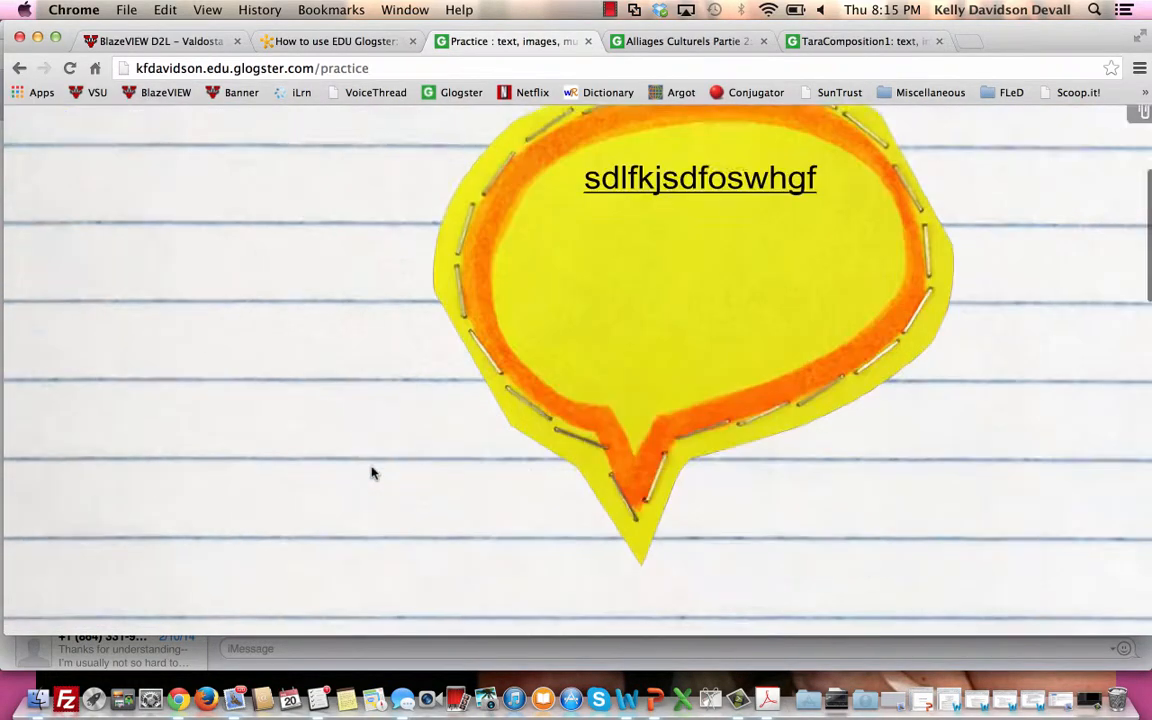
scroll(372, 473, down, 6)
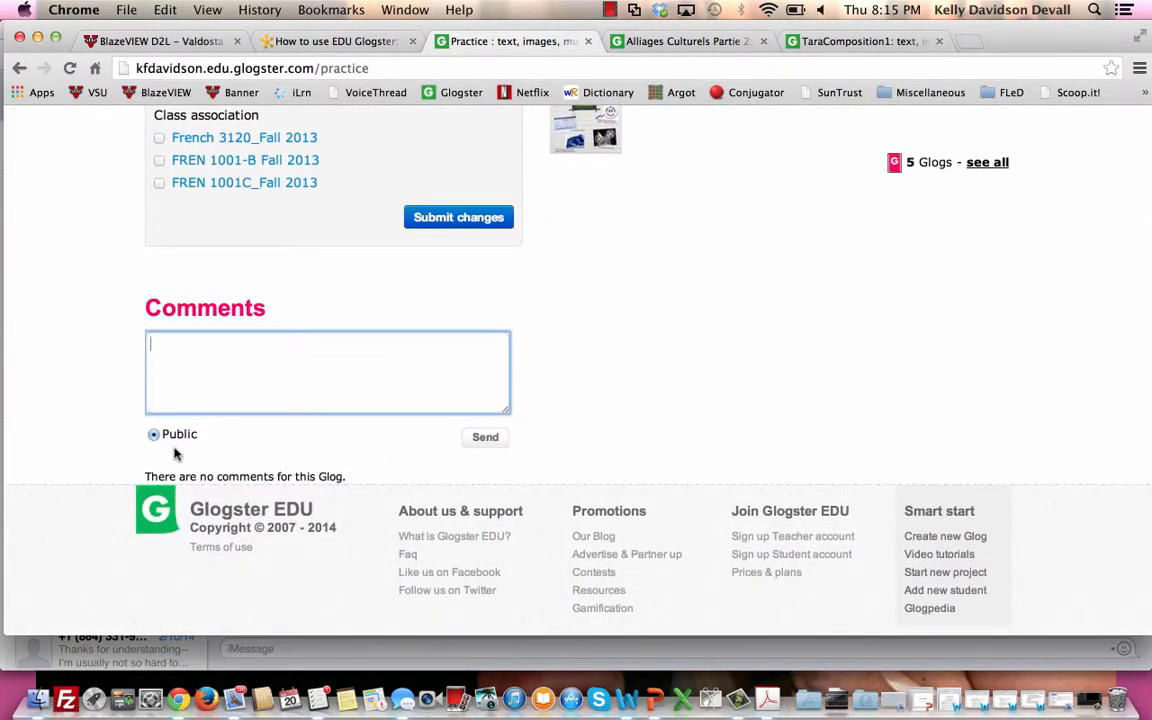
scroll(174, 454, up, 15)
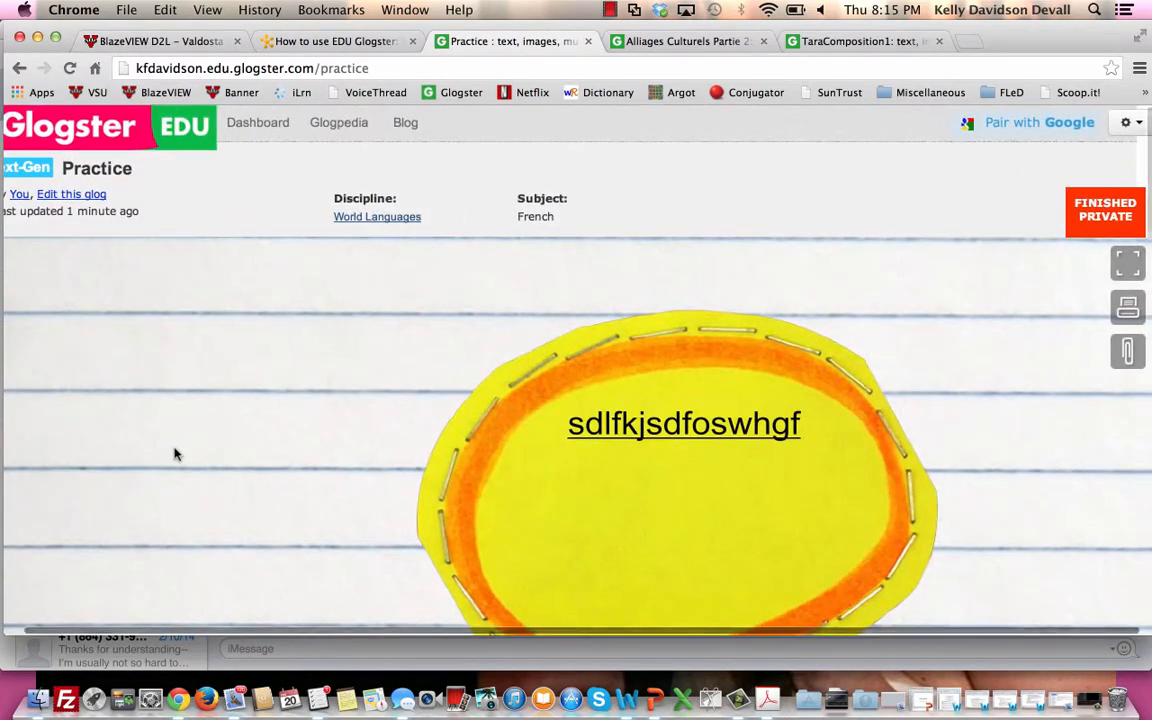
Review the saved Practice glog from its canvas down to its category, visibility and class association settings.
scroll(174, 454, down, 10)
scroll(174, 454, up, 3)
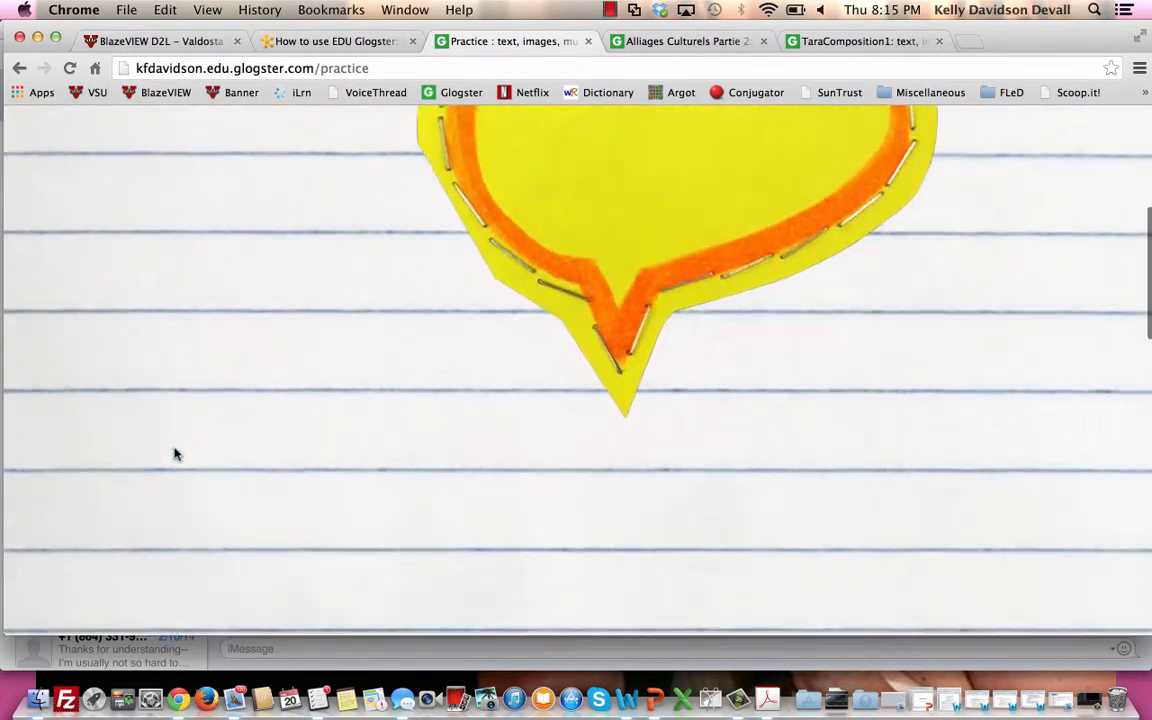
scroll(174, 454, down, 4)
scroll(174, 454, down, 10)
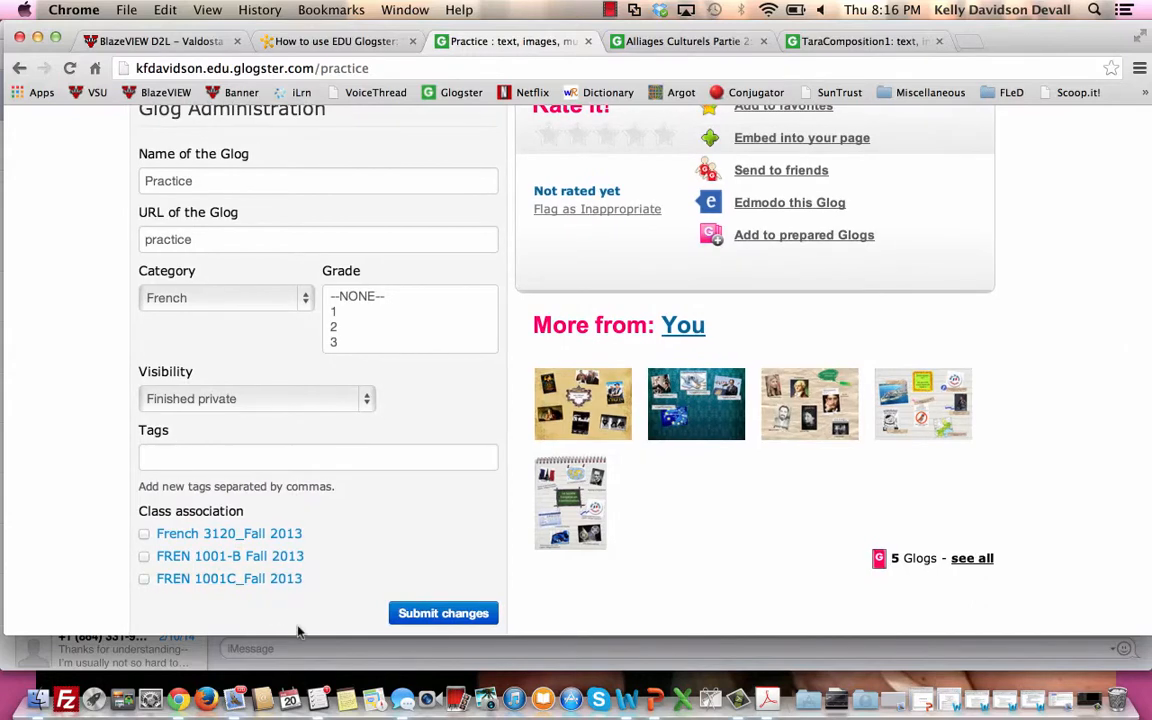
scroll(297, 632, down, 3)
scroll(297, 632, up, 20)
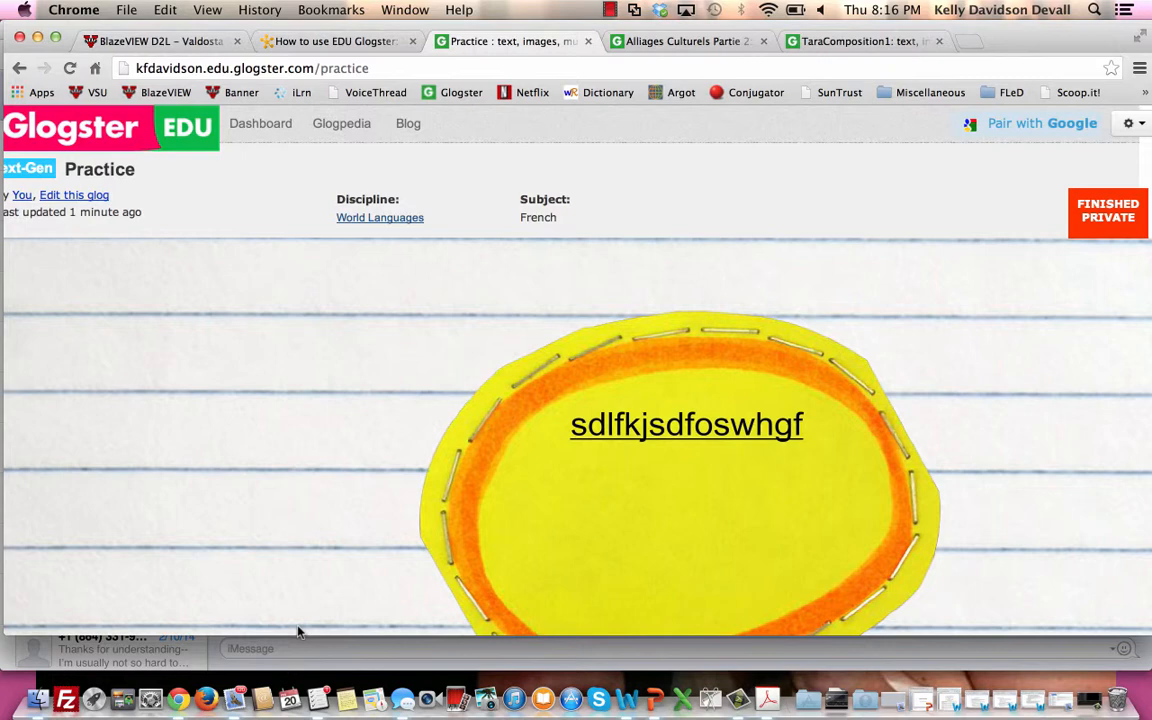
Return to the dashboard and open the FREN 1001-B Fall 2013 class page from the class list.
click(248, 130)
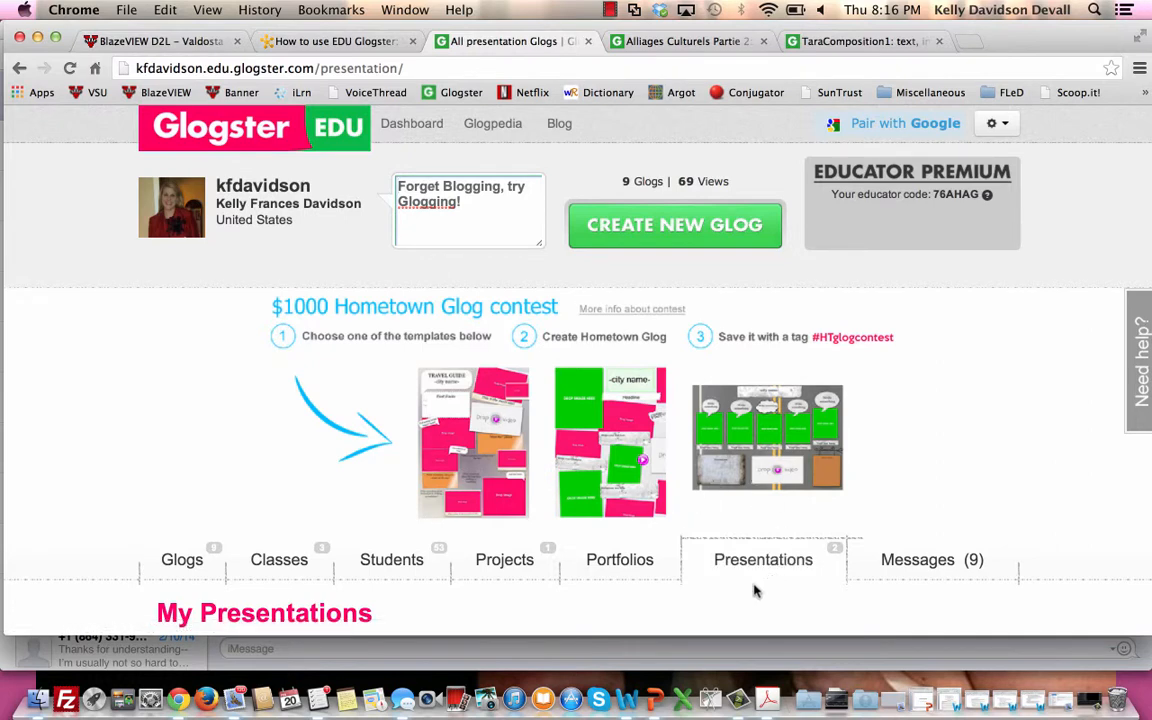
click(301, 556)
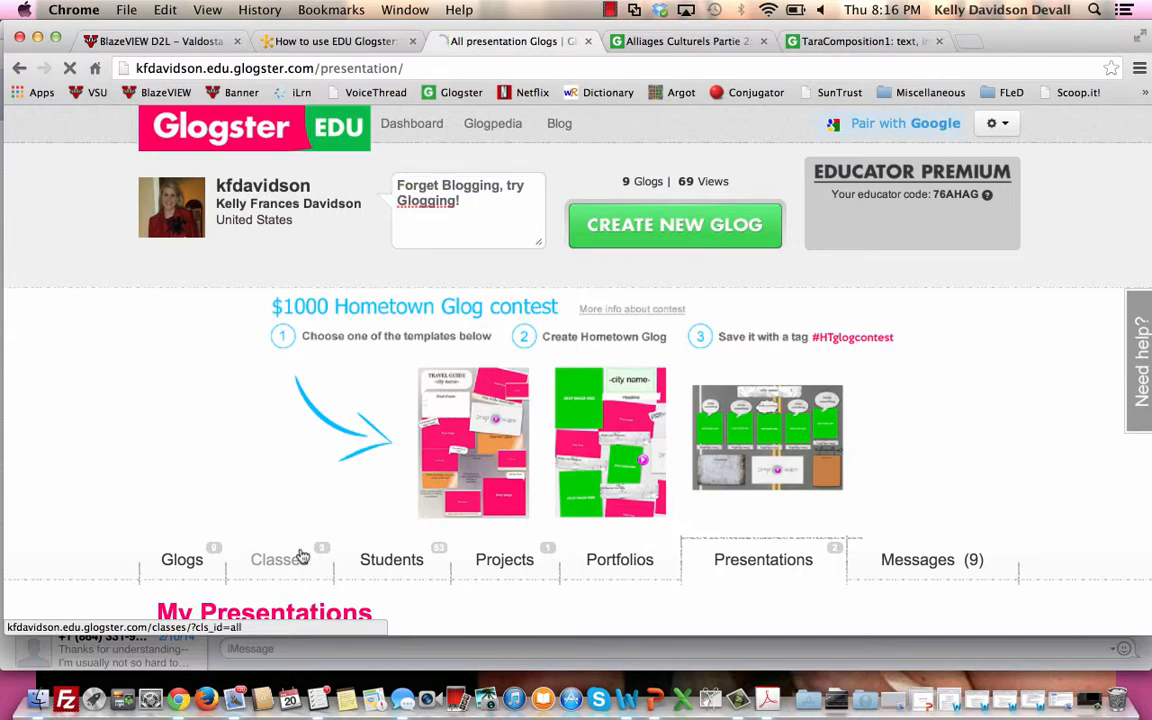
scroll(302, 556, down, 4)
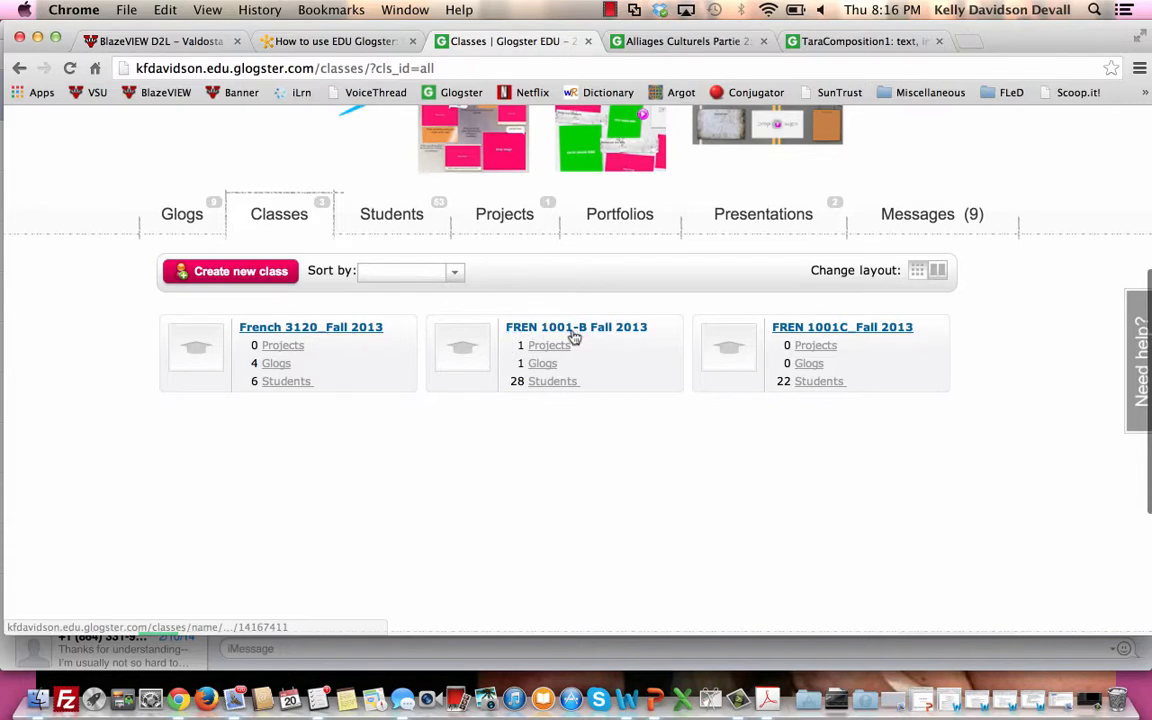
click(574, 335)
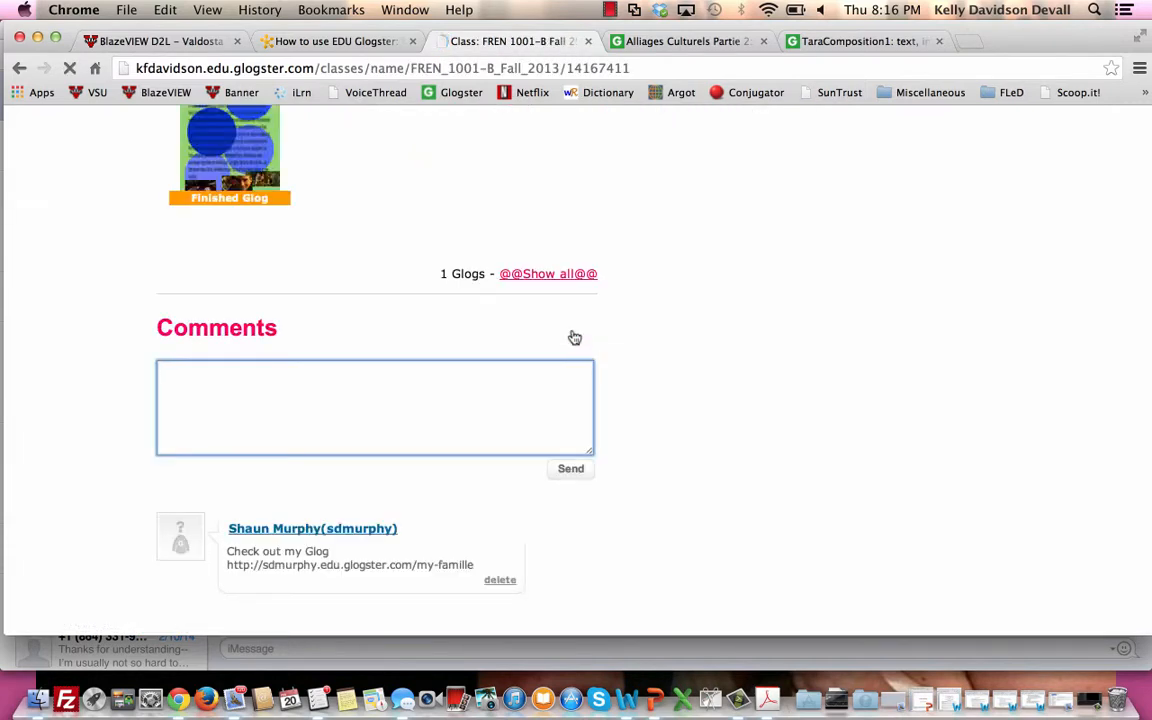
scroll(574, 337, up, 5)
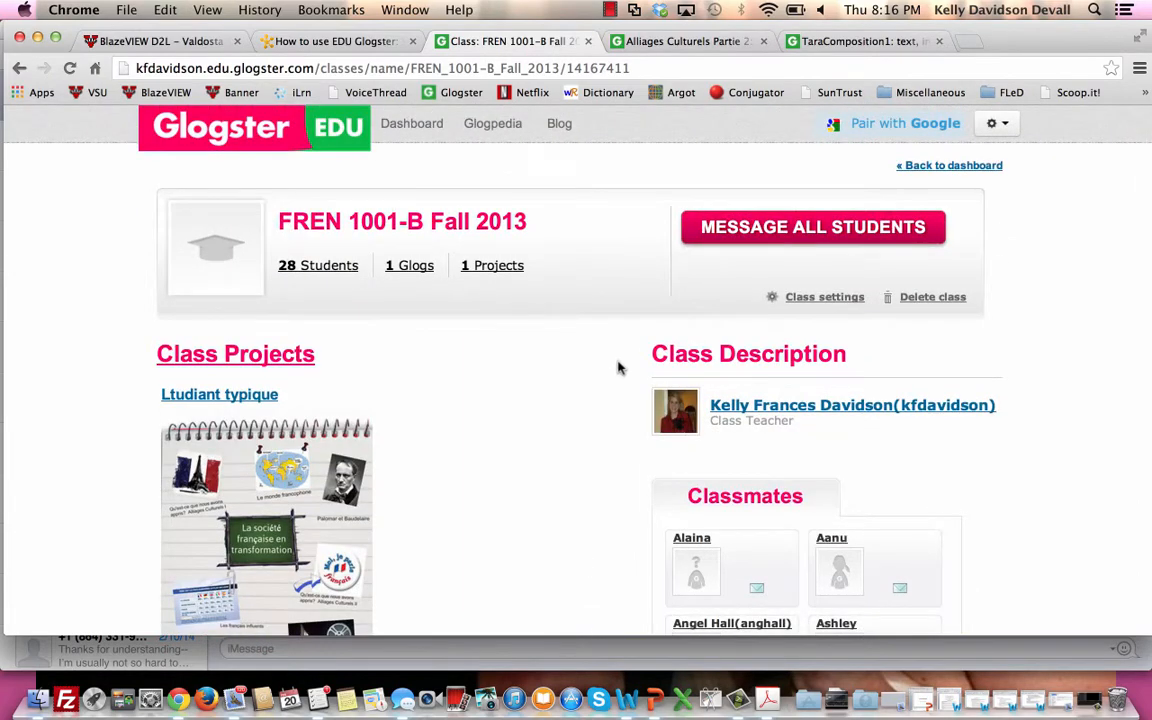
Examine the class's project list and return to the FREN 1001-B Fall 2013 page to view its student glogs.
click(270, 354)
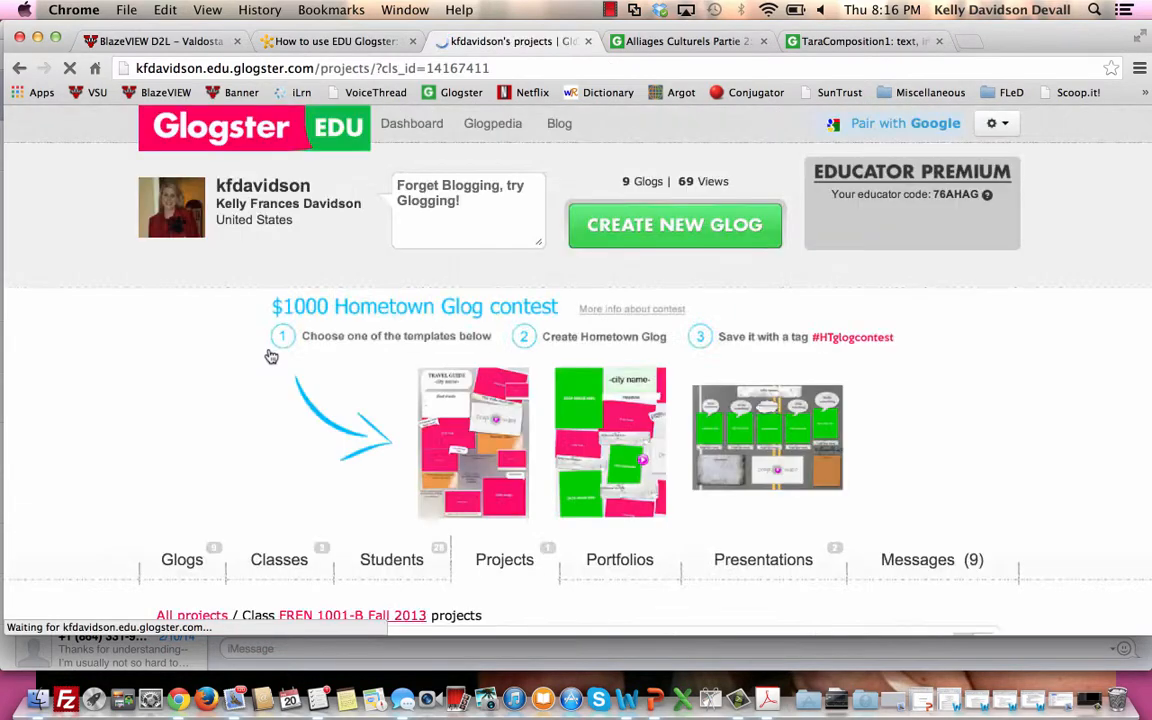
scroll(270, 356, down, 10)
scroll(270, 357, up, 2)
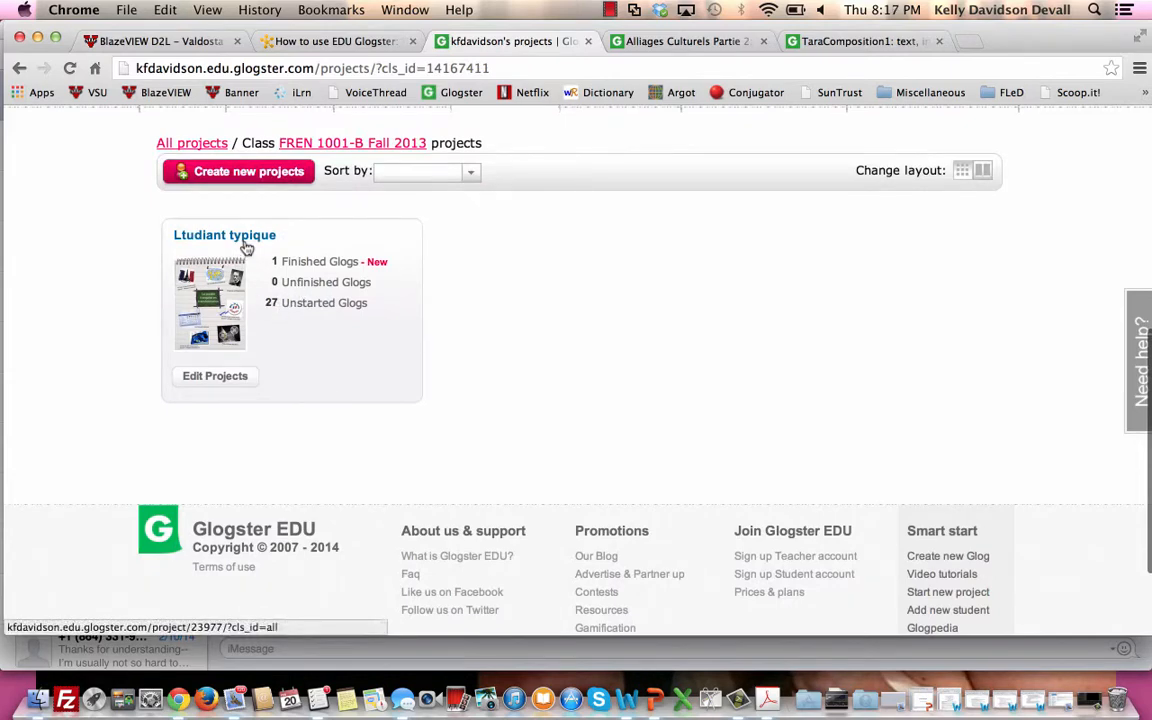
click(348, 143)
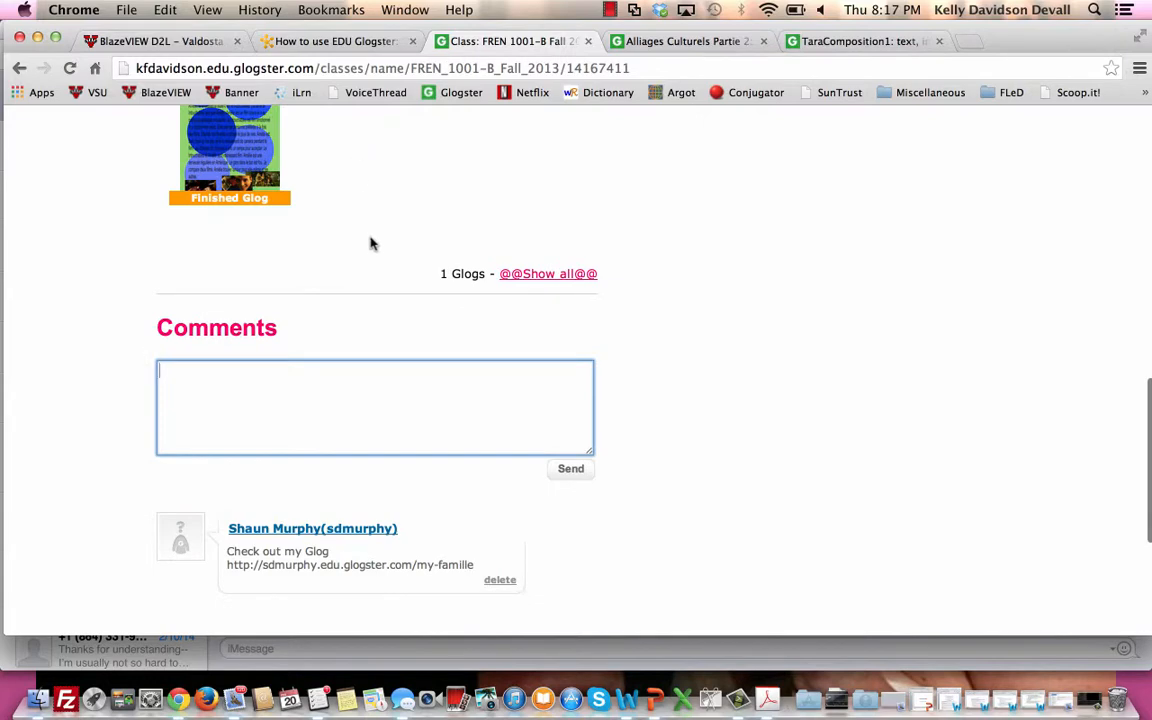
scroll(365, 226, up, 5)
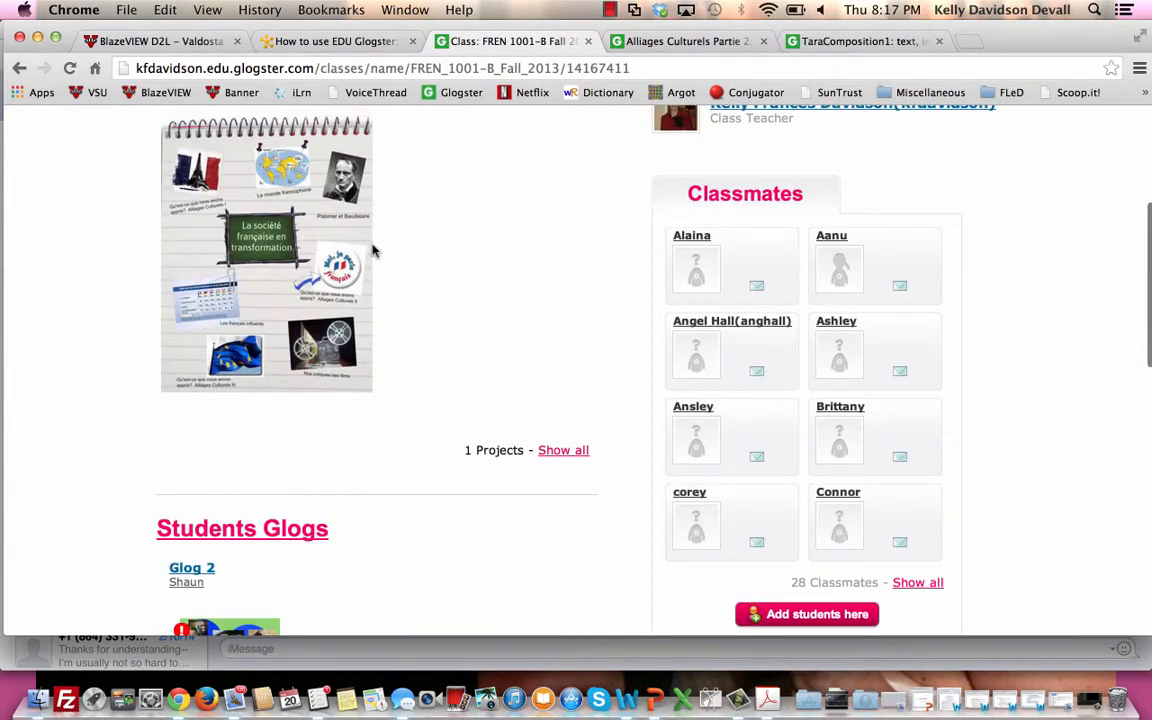